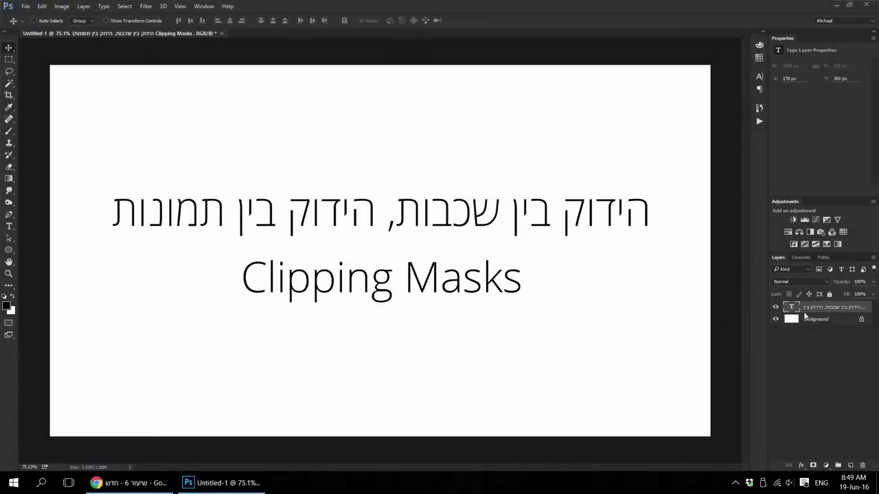
# Step: Hide the Clipping Masks title text layer, leaving a blank white canvas
pyautogui.click(776, 306)
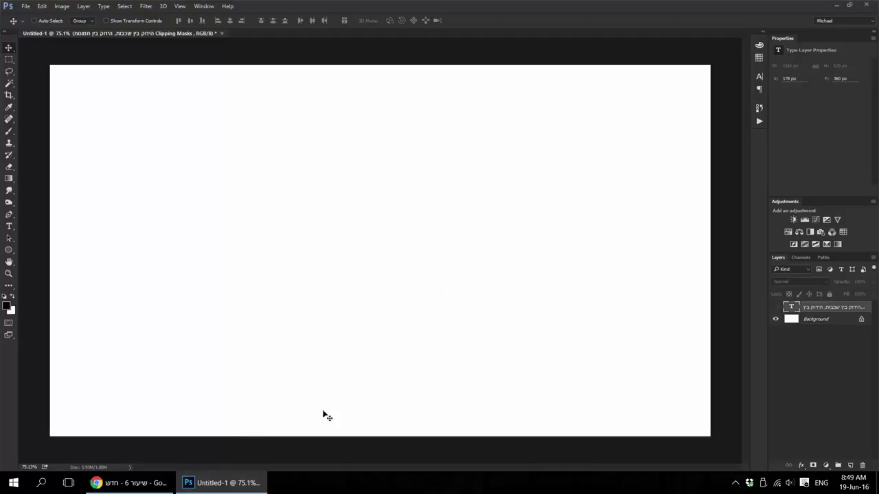
pyautogui.click(13, 483)
# Step: Place the Starbucks logo SVG from Downloads onto the canvas and hide the white Background layer
pyautogui.click(159, 270)
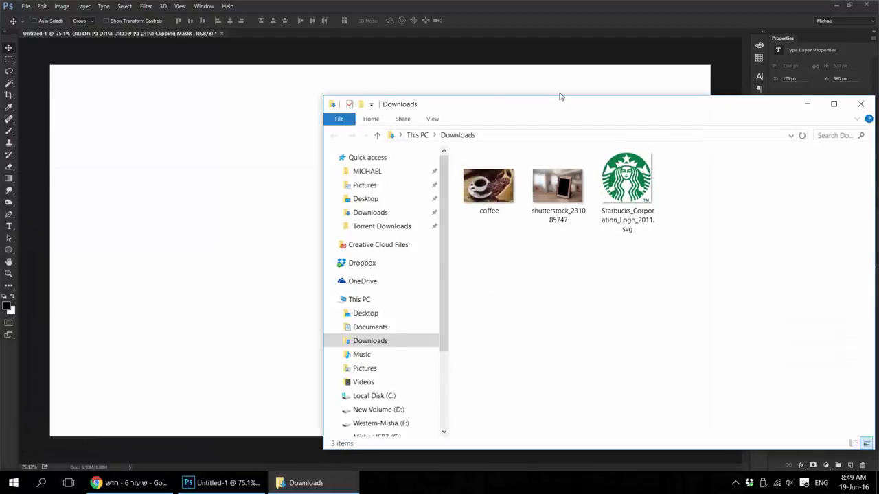
pyautogui.moveTo(619, 127); pyautogui.dragTo(236, 216)
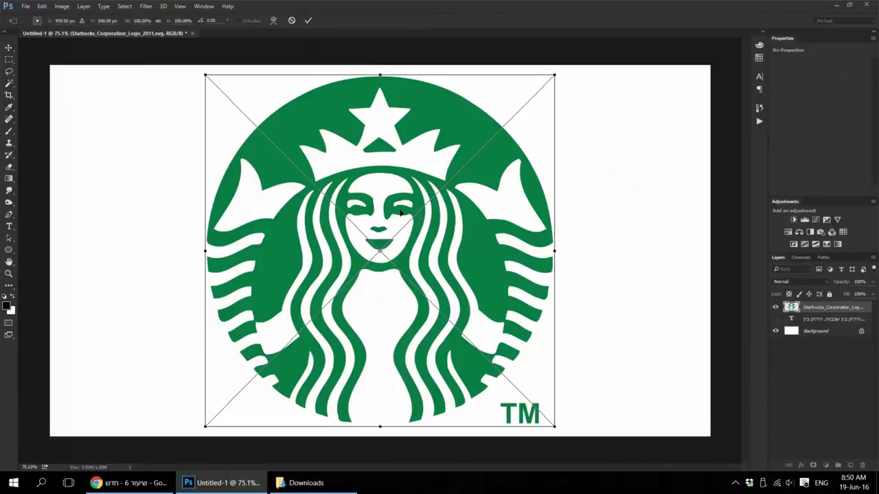
pyautogui.press('Return')
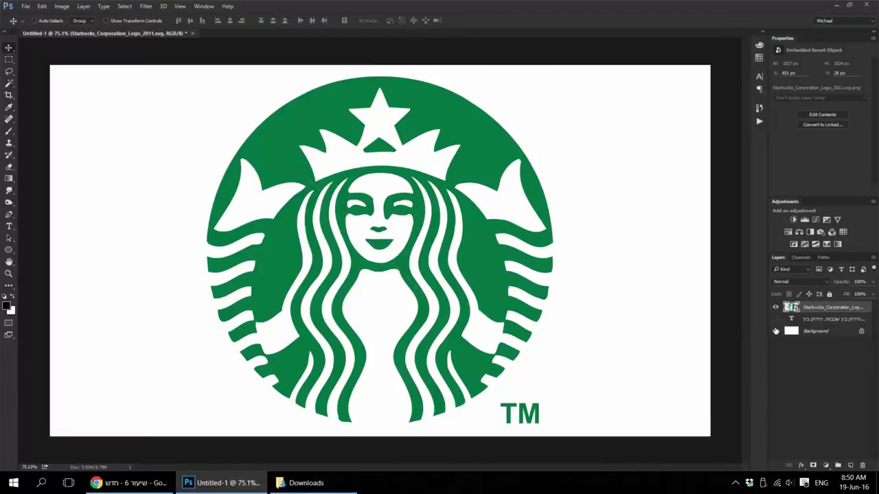
pyautogui.click(776, 331)
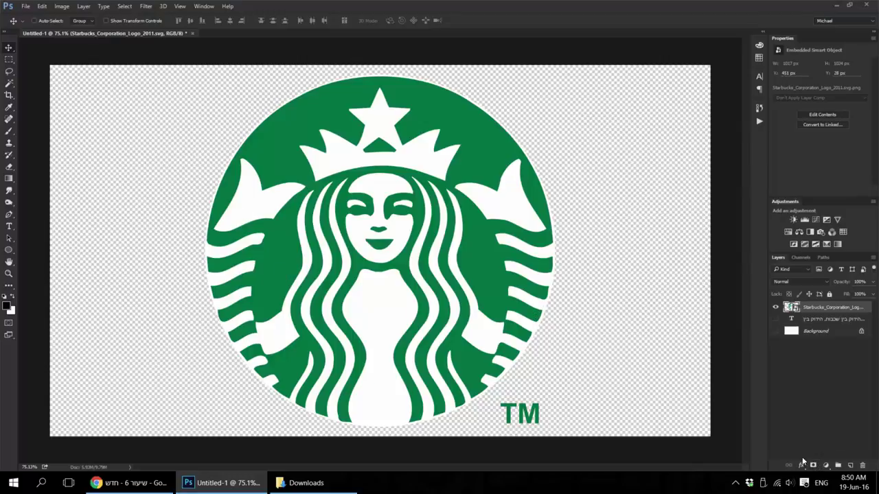
# Step: Magic Wand select the logo's green areas and mask out its white parts
pyautogui.click(10, 83)
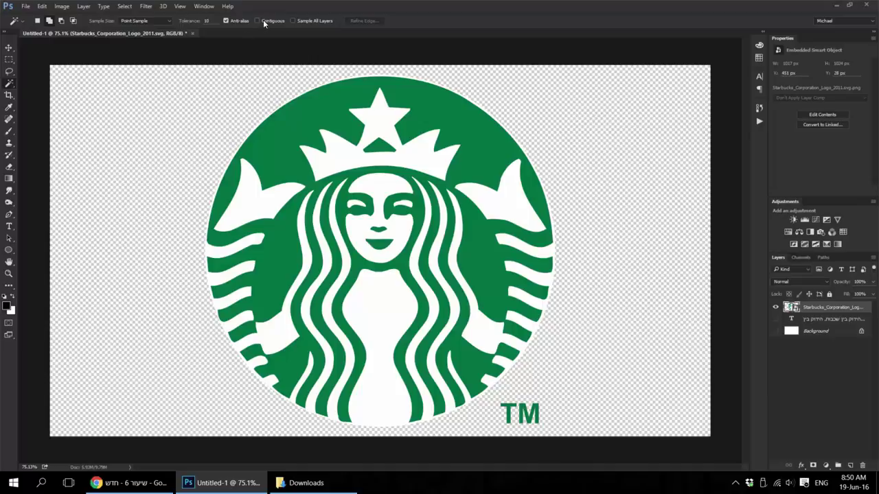
pyautogui.click(382, 120)
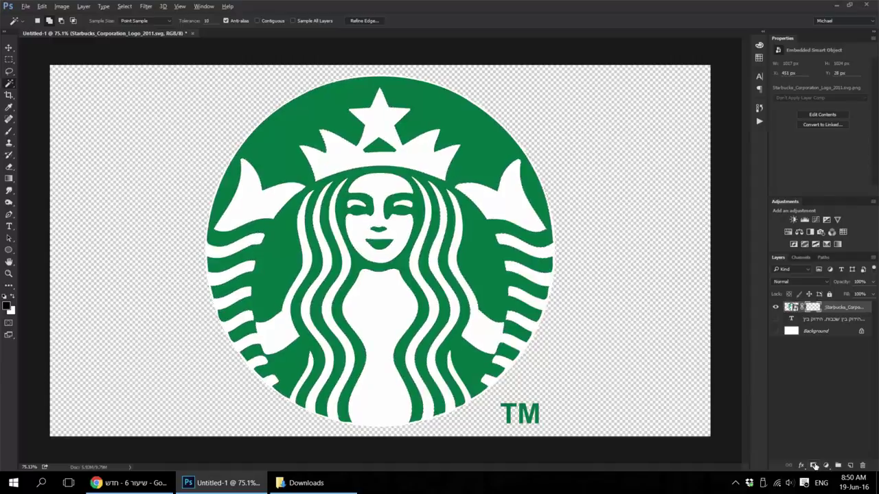
pyautogui.click(814, 466)
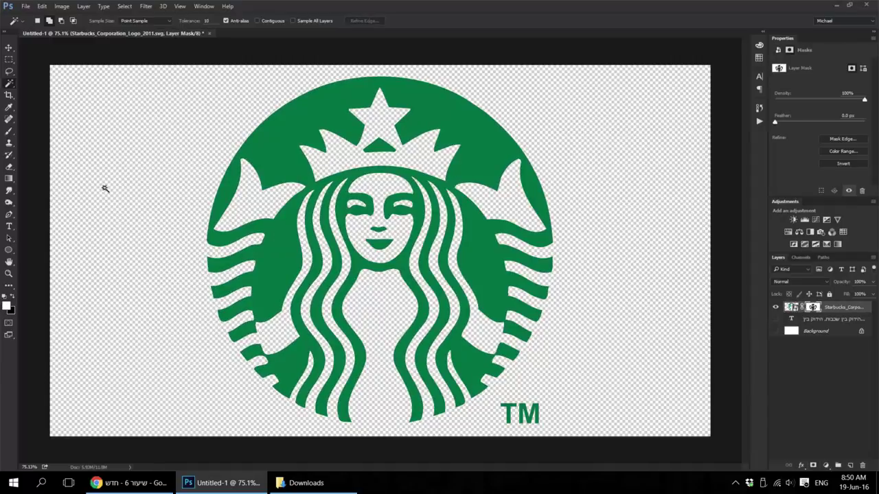
# Step: Paint black at 100% opacity on the logo's mask to erase the TM mark
pyautogui.press('b')
pyautogui.press('x')
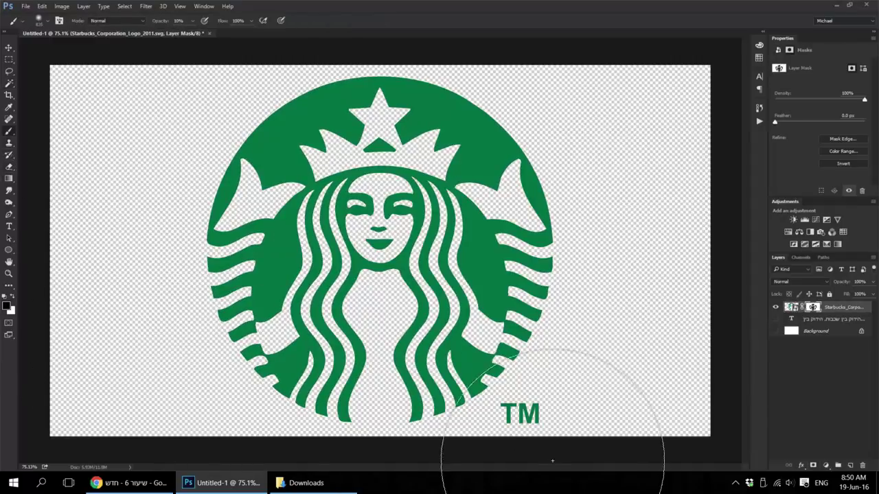
pyautogui.press('[')
pyautogui.press('[')
pyautogui.press('[')
pyautogui.press('[')
pyautogui.press('[')
pyautogui.press('[')
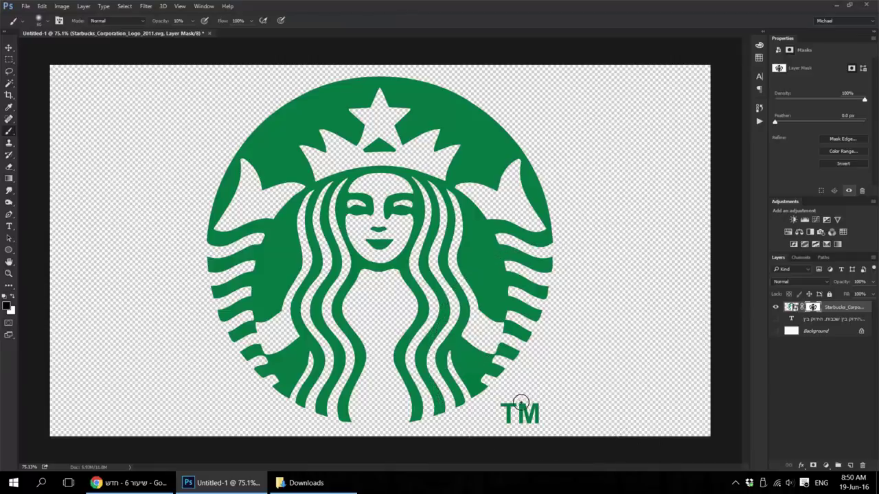
pyautogui.moveTo(504, 412); pyautogui.dragTo(537, 405)
pyautogui.rightClick(534, 406)
pyautogui.press('Escape')
pyautogui.press('0')
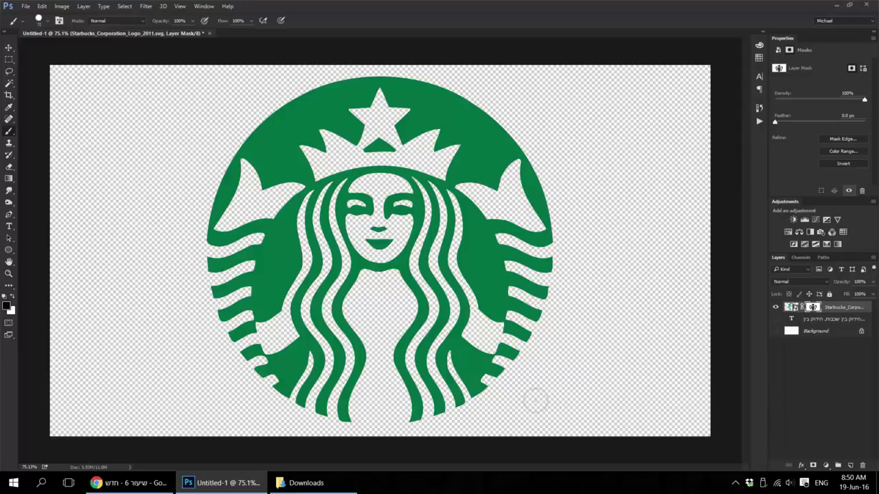
pyautogui.press('v')
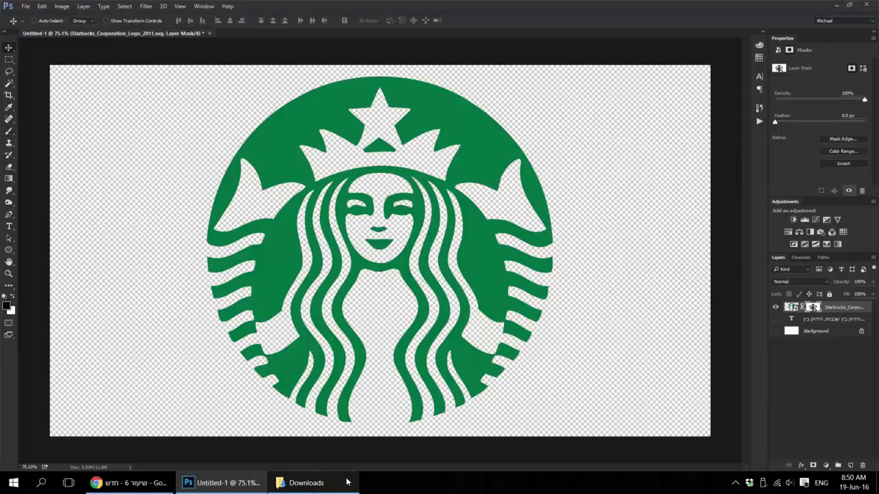
# Step: Place the coffee photo above the logo and enlarge it to about 115%
pyautogui.click(306, 482)
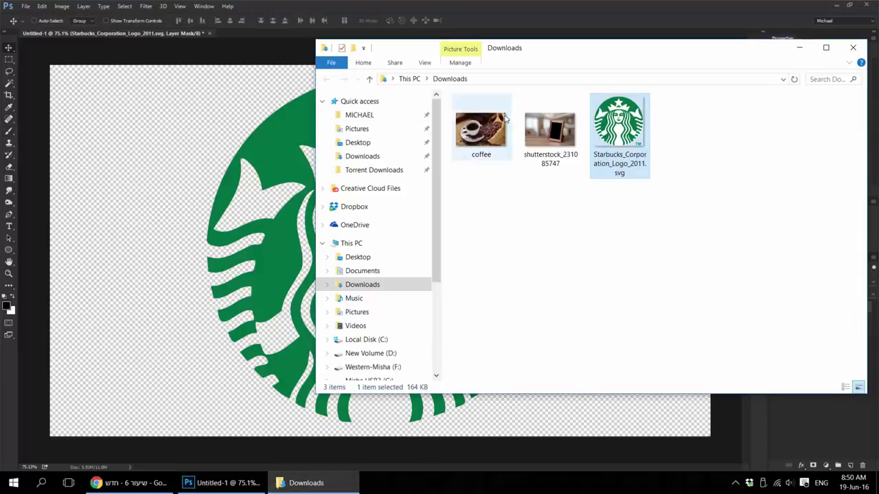
pyautogui.moveTo(481, 127); pyautogui.dragTo(172, 209)
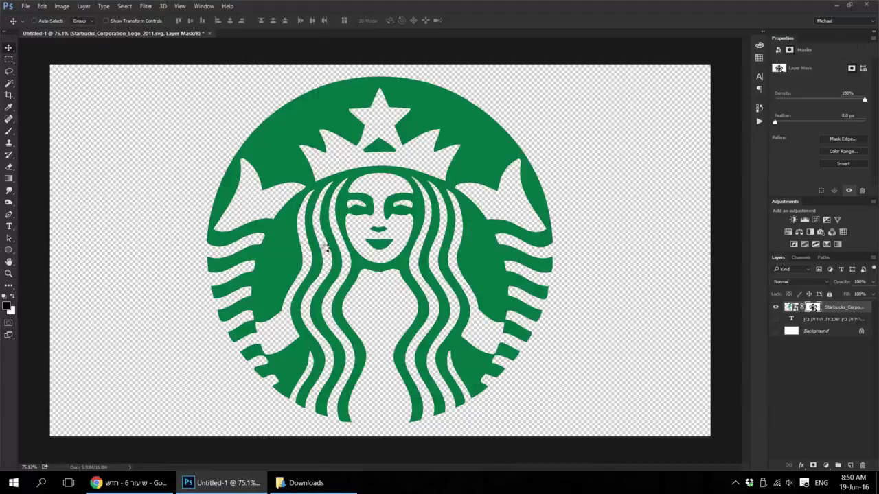
pyautogui.press('Return')
pyautogui.hotkey('ctrl', 't')
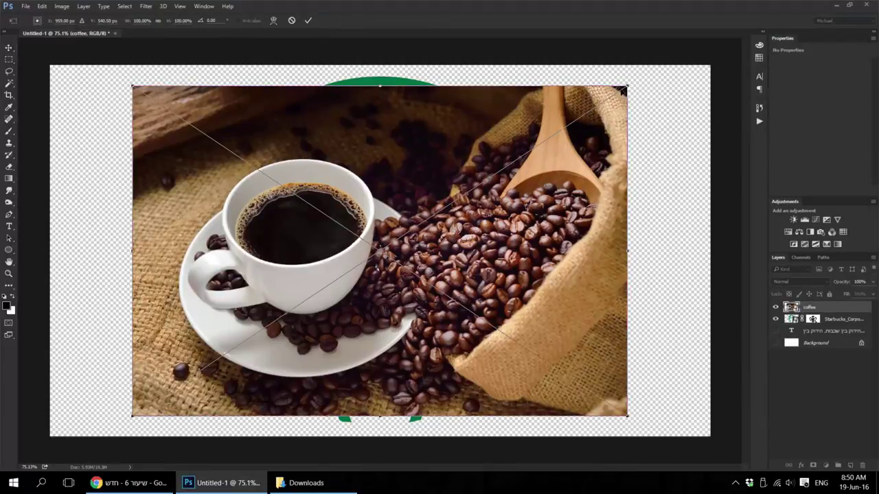
pyautogui.moveTo(627, 86); pyautogui.dragTo(664, 61)
pyautogui.press('Return')
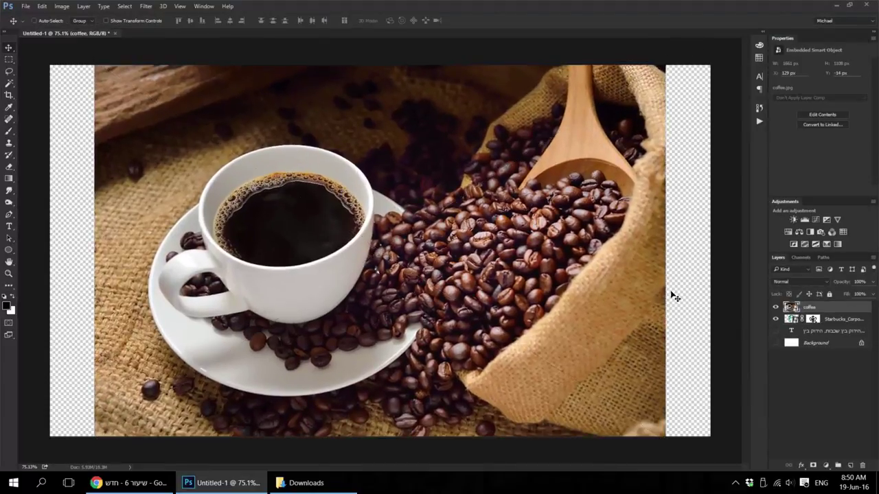
# Step: Clip the coffee photo layer to the Starbucks logo with Create Clipping Mask
pyautogui.rightClick(835, 311)
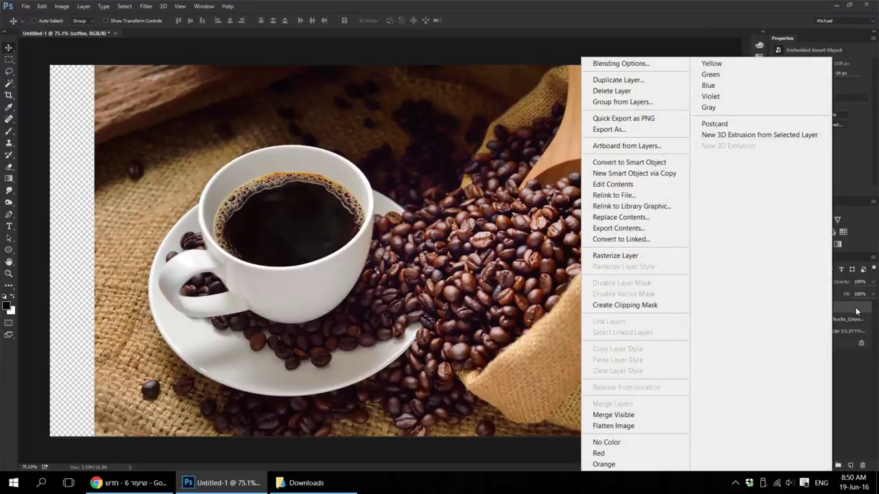
pyautogui.click(856, 312)
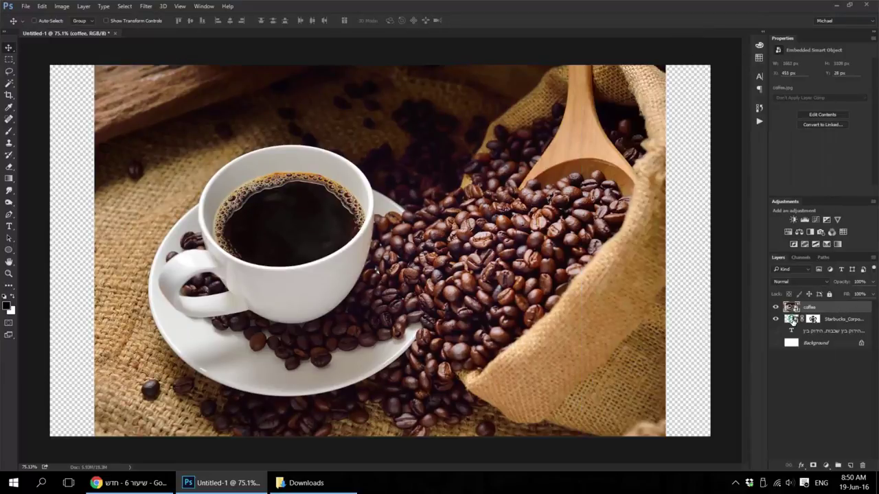
pyautogui.rightClick(829, 309)
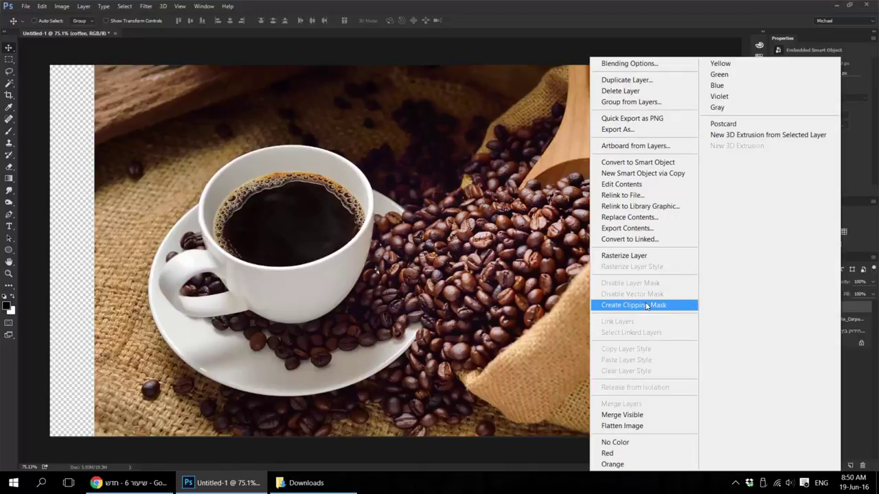
pyautogui.click(647, 306)
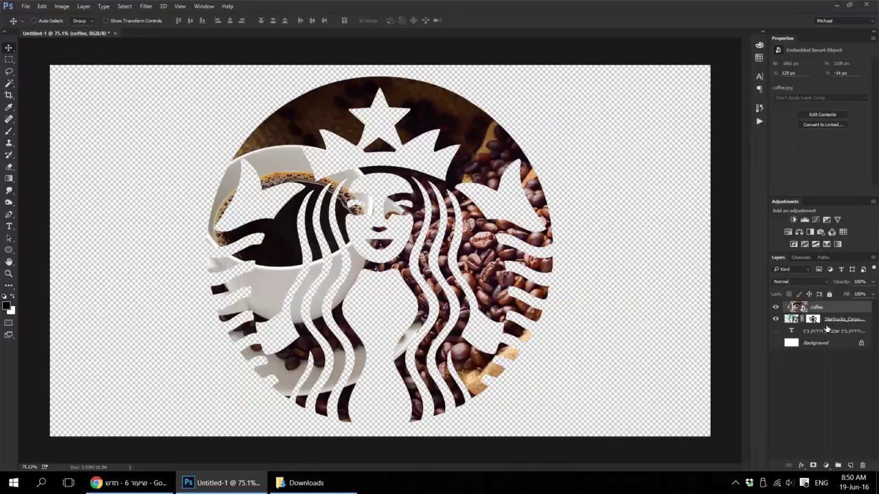
# Step: Show the white Background again and slide the coffee photo inside the logo
pyautogui.click(776, 344)
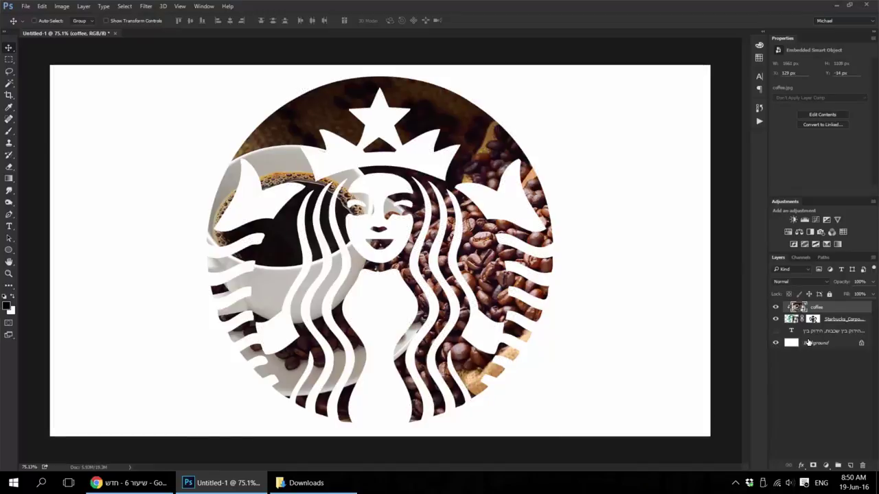
pyautogui.click(808, 342)
pyautogui.click(818, 310)
pyautogui.moveTo(349, 285)
pyautogui.mouseDown()
pyautogui.moveTo(452, 260)
pyautogui.moveTo(430, 278)
pyautogui.mouseUp()
# Step: Scale the coffee photo to about 107% and shift it left within the logo
pyautogui.hotkey('ctrl', 't')
pyautogui.moveTo(189, 46); pyautogui.dragTo(228, 72)
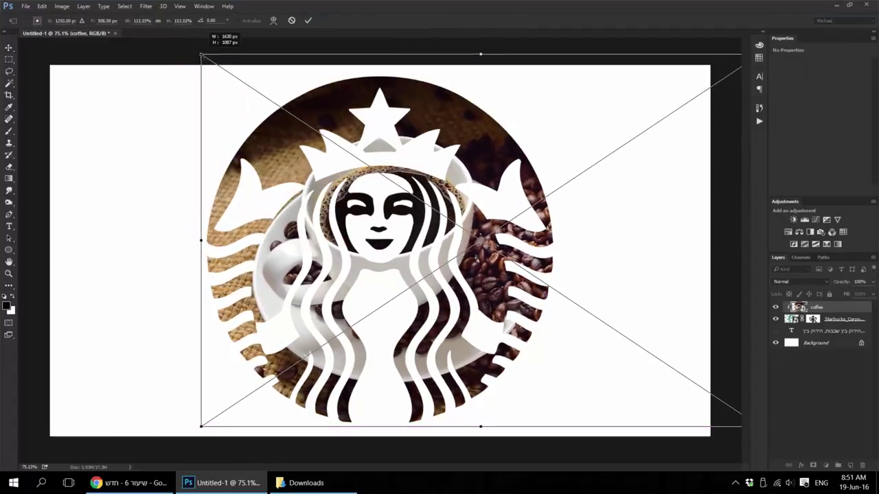
pyautogui.moveTo(386, 174); pyautogui.dragTo(363, 171)
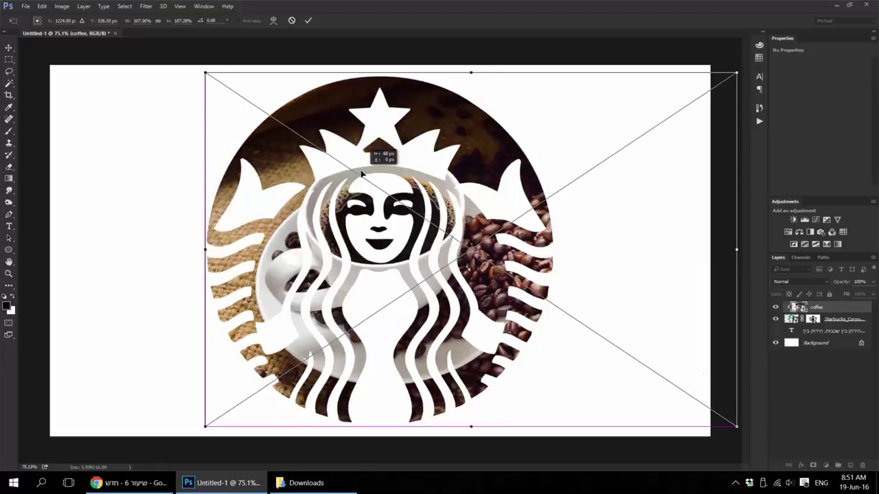
pyautogui.press('Return')
pyautogui.hotkey('ctrl', 't')
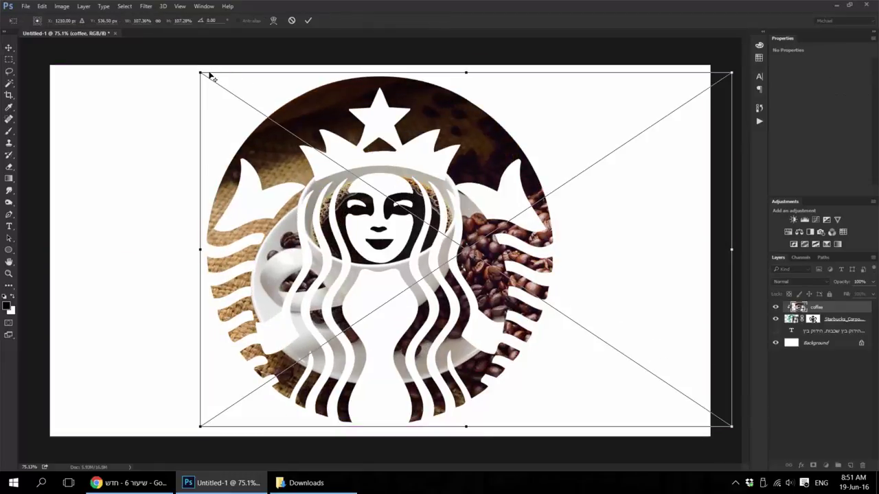
pyautogui.press('Return')
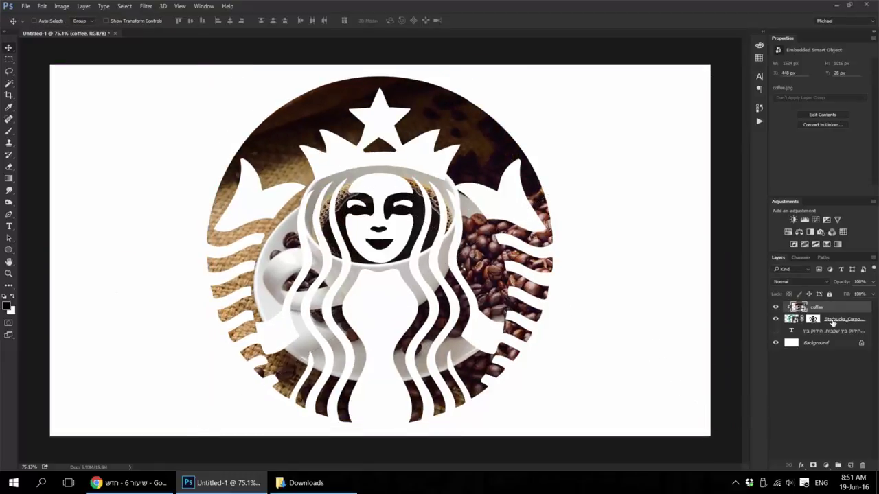
# Step: Centre-align the coffee and logo layers on the full canvas, then deselect
pyautogui.keyDown('ctrl'); pyautogui.click(844, 318); pyautogui.keyUp('ctrl')
pyautogui.hotkey('ctrl', 'a')
pyautogui.click(230, 21)
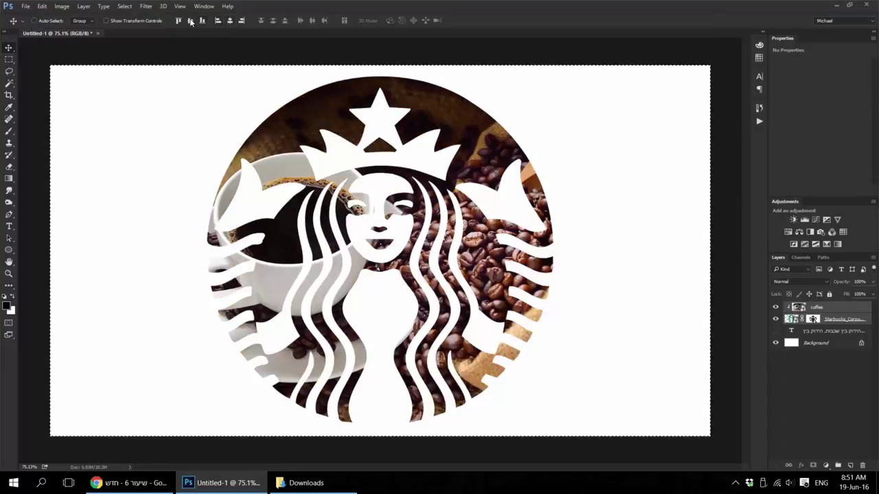
pyautogui.click(190, 21)
pyautogui.hotkey('ctrl', 'd')
# Step: Move the coffee photo to the right inside the logo
pyautogui.click(816, 310)
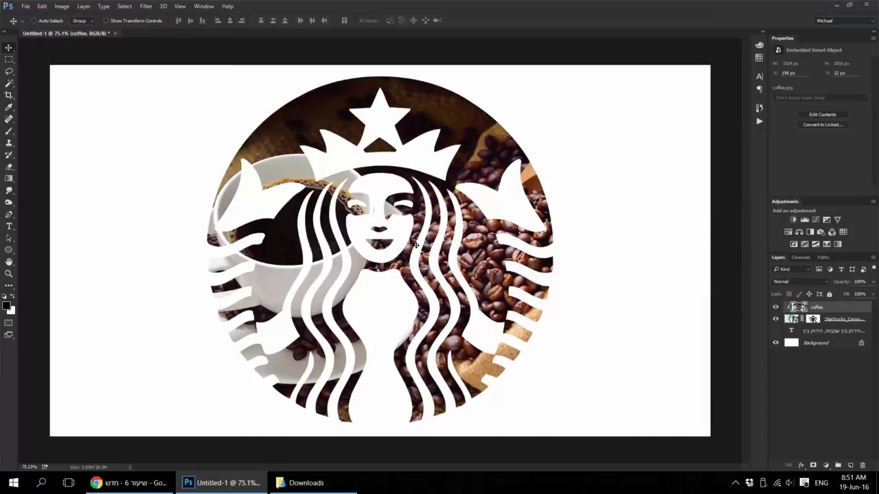
pyautogui.hotkey('ctrl', 't')
pyautogui.moveTo(357, 205)
pyautogui.mouseDown()
pyautogui.moveTo(430, 208)
pyautogui.moveTo(454, 224)
pyautogui.mouseUp()
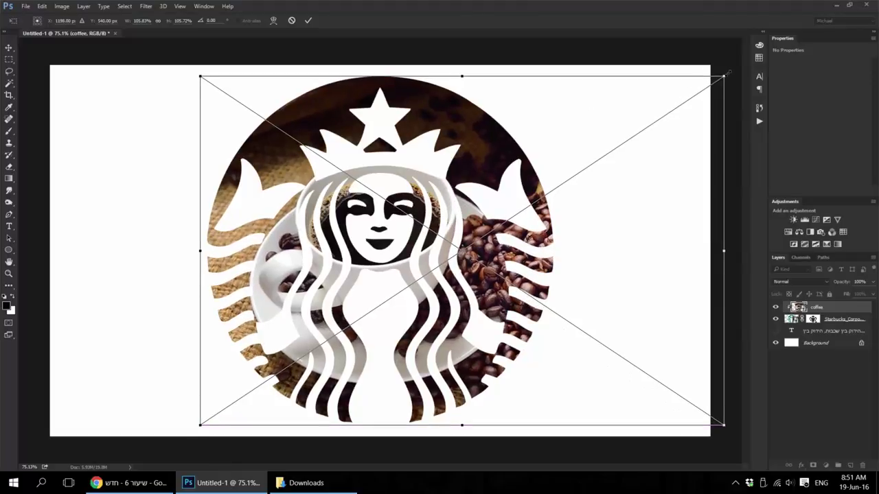
pyautogui.press('Return')
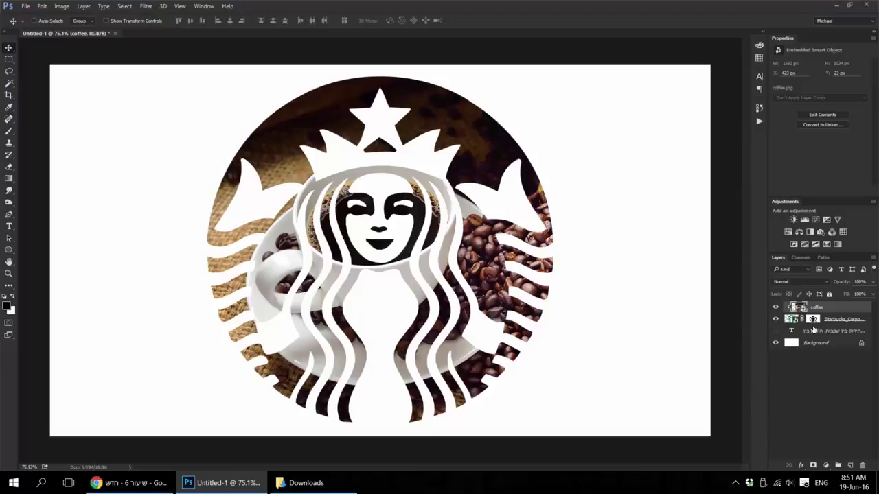
pyautogui.click(837, 322)
# Step: Add a red (ff0000) Solid Color fill layer
pyautogui.click(825, 465)
pyautogui.click(806, 250)
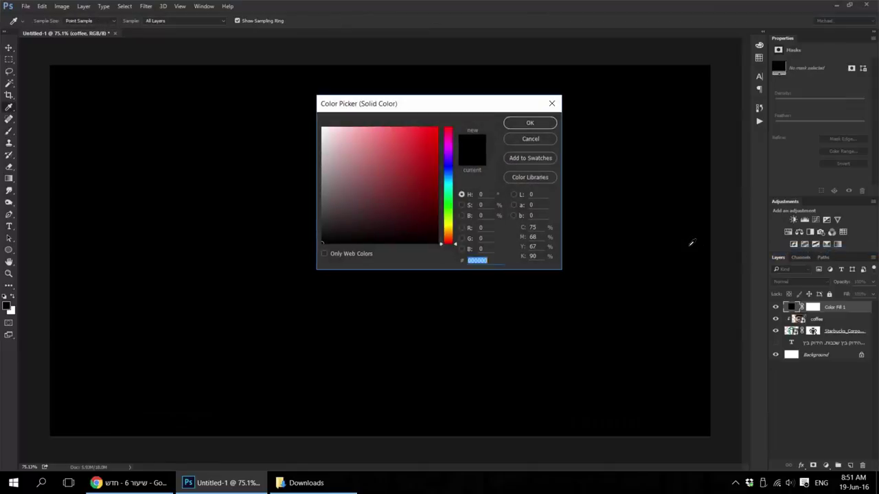
pyautogui.write('ff0000')
pyautogui.click(529, 124)
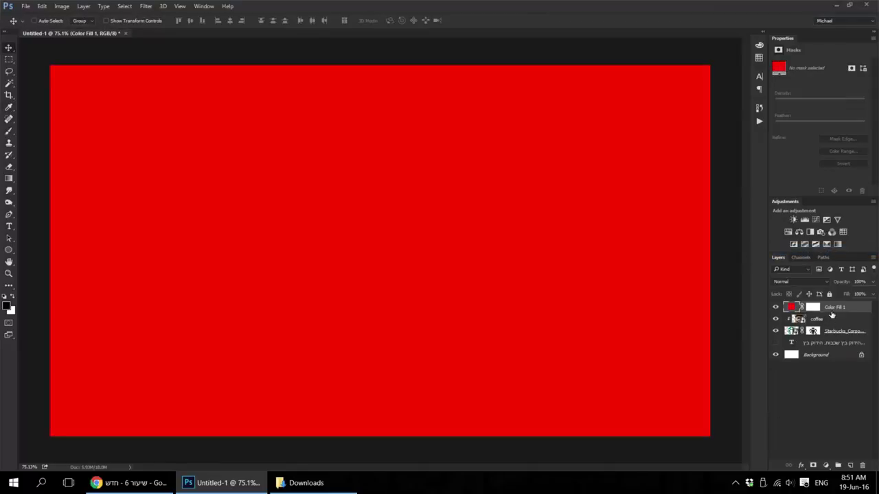
# Step: Clip Color Fill 1 to the logo in Color blend mode, then hide the coffee photo
pyautogui.rightClick(839, 309)
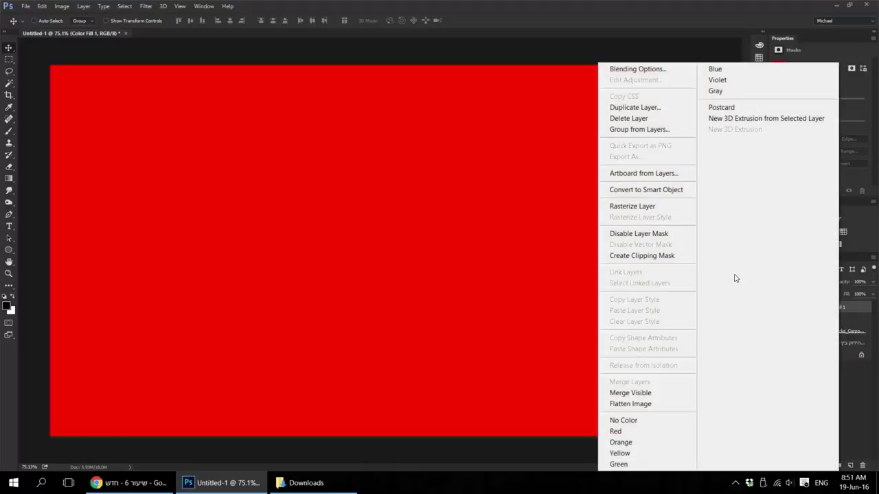
pyautogui.click(663, 260)
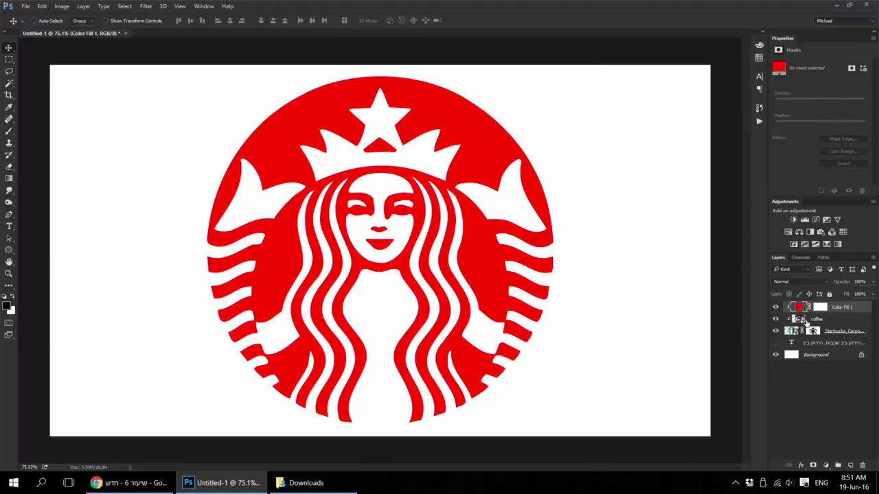
pyautogui.click(804, 320)
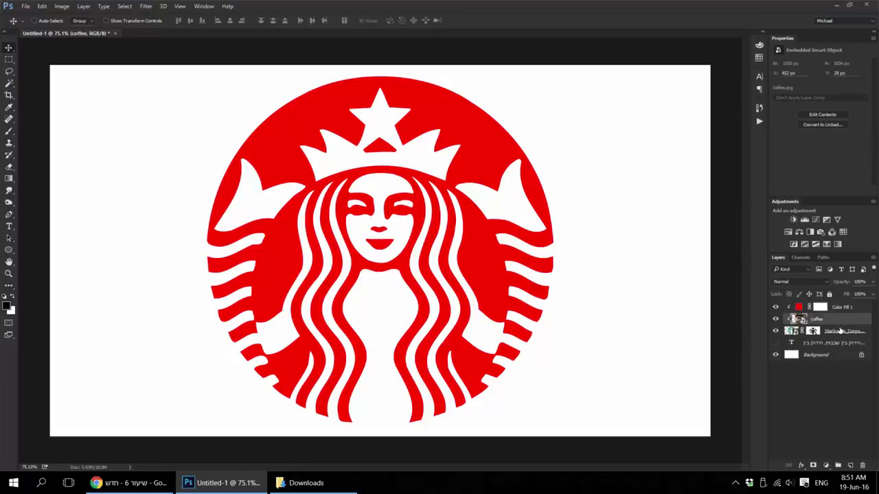
pyautogui.click(840, 331)
pyautogui.click(833, 307)
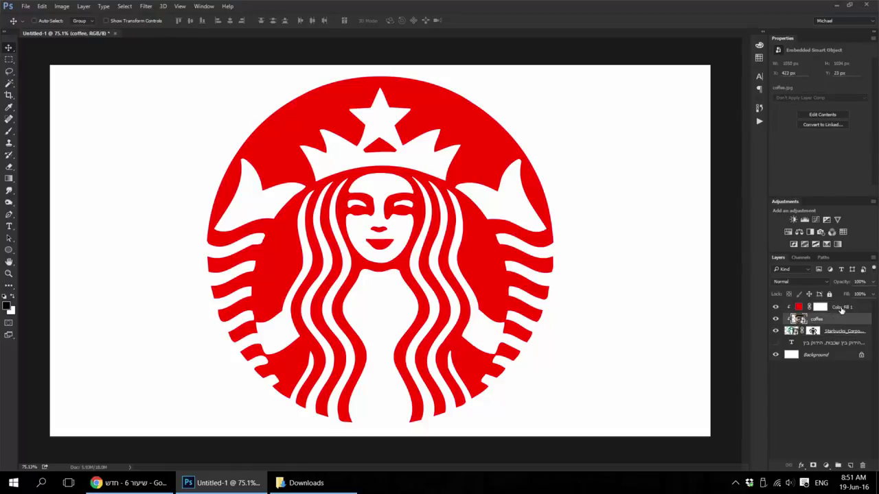
pyautogui.click(783, 282)
pyautogui.click(778, 454)
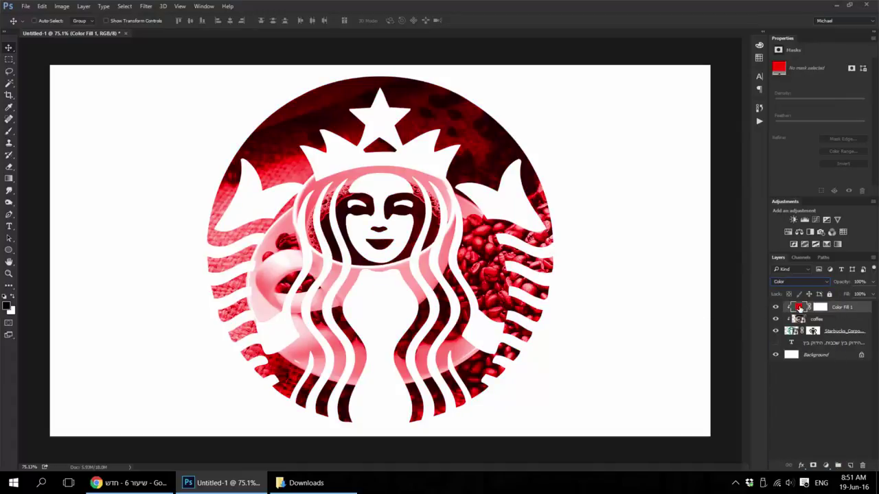
pyautogui.click(776, 320)
# Step: Recolour Color Fill 1 to the logo's own green sampled with the eyedropper
pyautogui.click(777, 308)
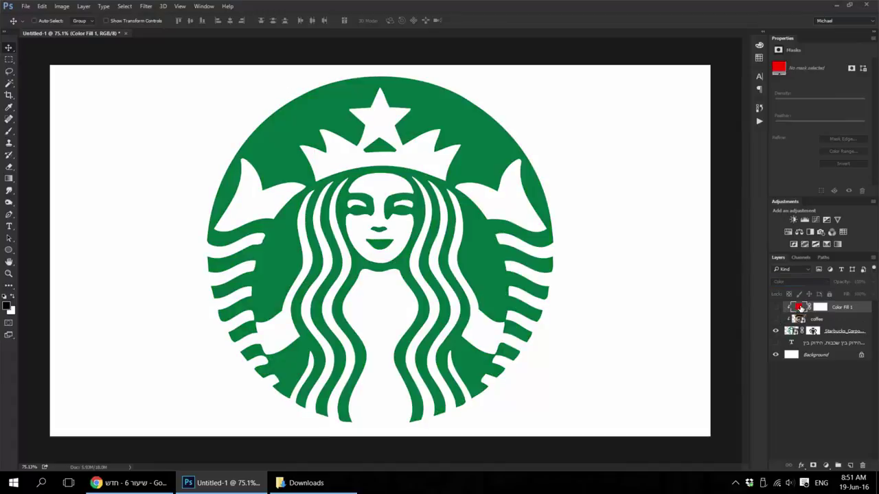
pyautogui.doubleClick(801, 309)
pyautogui.moveTo(439, 101); pyautogui.dragTo(631, 84)
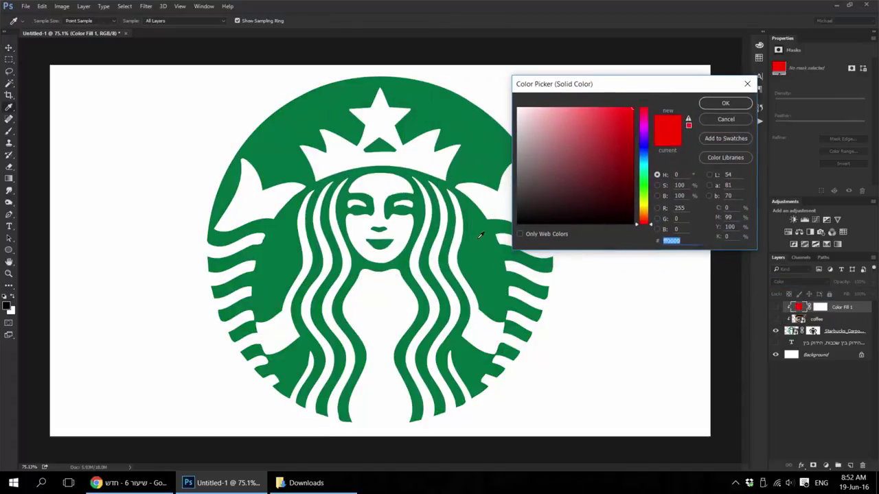
pyautogui.click(481, 236)
pyautogui.click(739, 107)
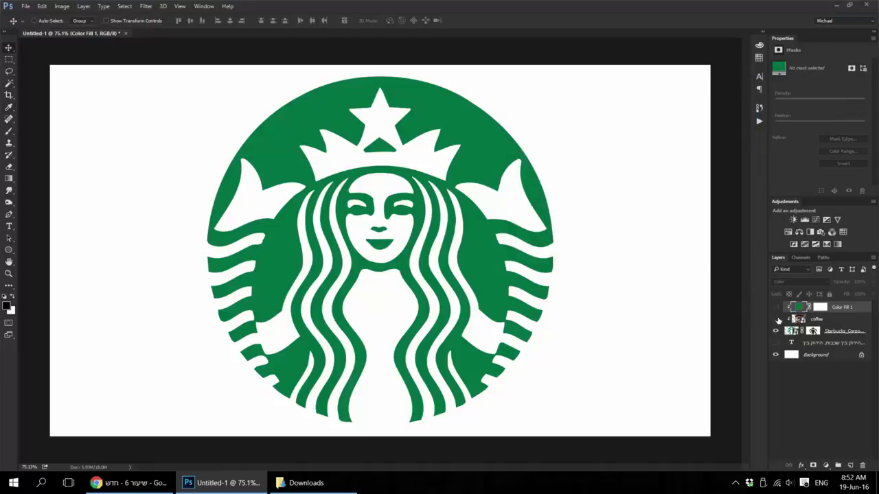
# Step: Show the coffee photo and green fill again, and add a layer mask to the coffee layer
pyautogui.click(777, 319)
pyautogui.click(776, 307)
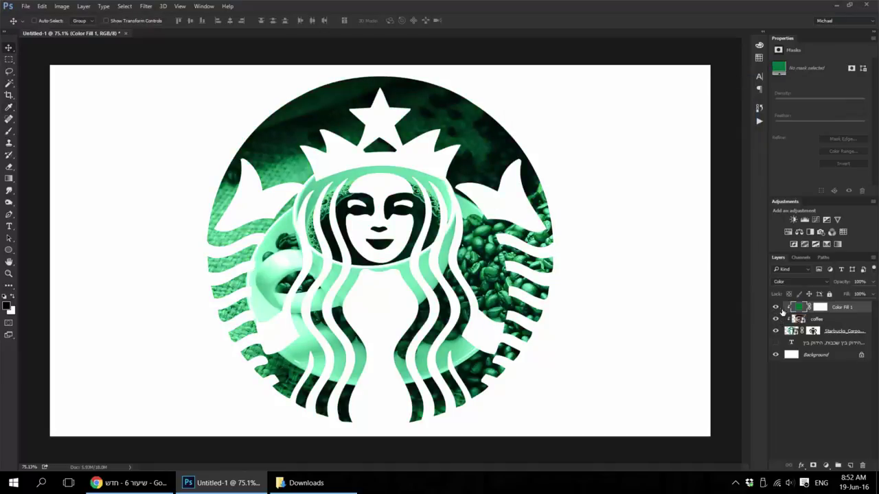
pyautogui.click(826, 320)
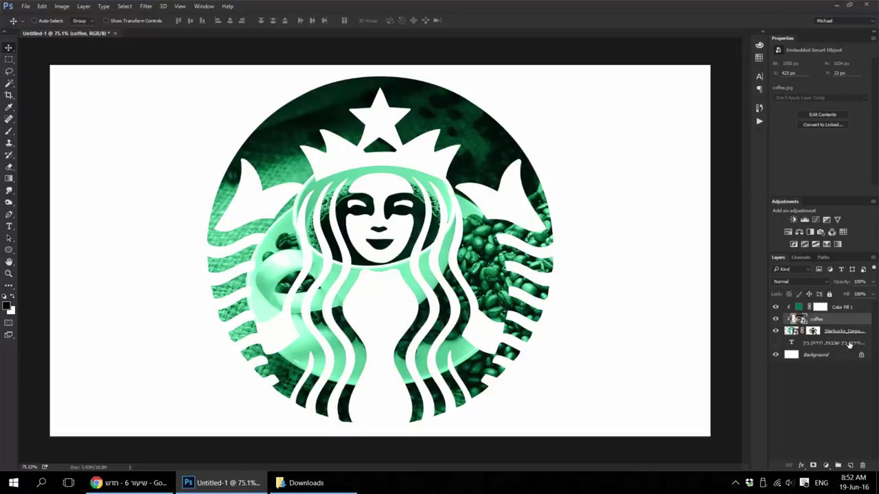
pyautogui.click(844, 310)
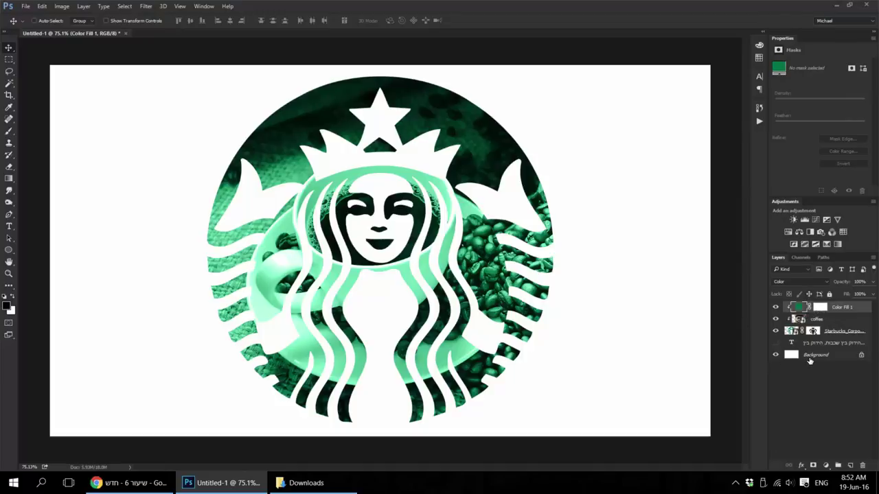
pyautogui.click(821, 320)
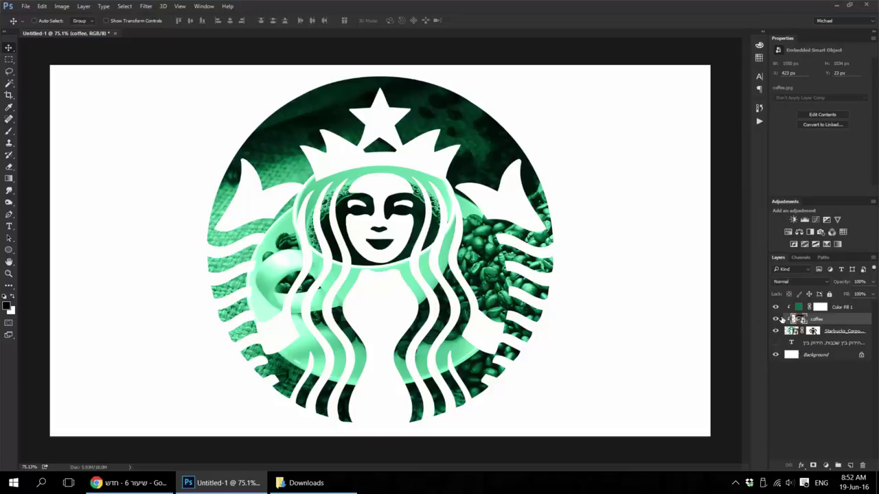
pyautogui.click(813, 466)
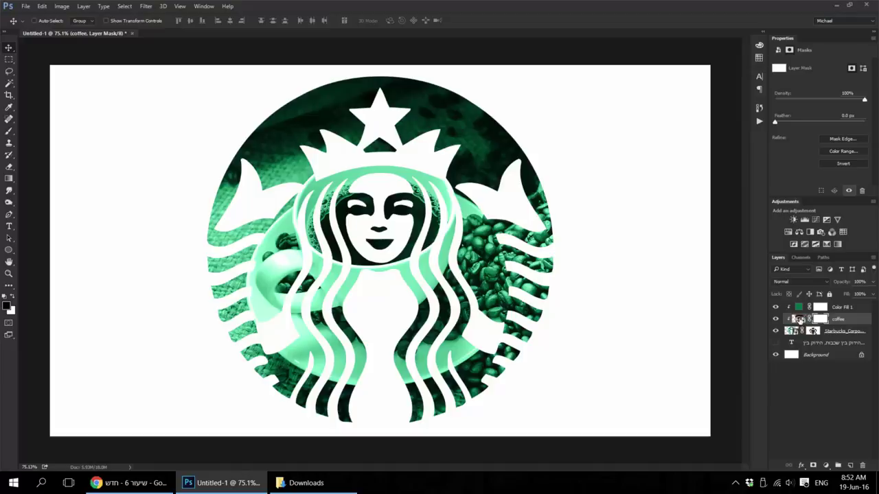
# Step: Paint black with a soft ~200 px brush over the siren on the coffee mask, then hide the green fill
pyautogui.click(8, 131)
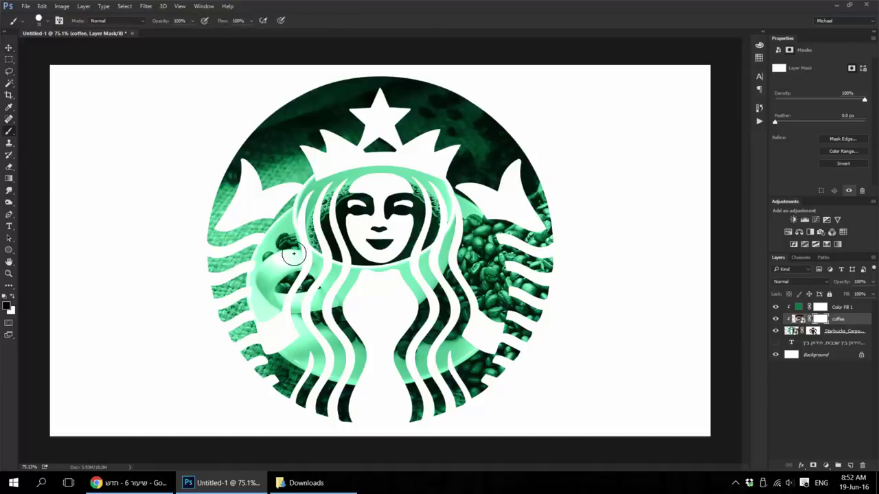
pyautogui.rightClick(378, 284)
pyautogui.doubleClick(407, 364)
pyautogui.press(']')
pyautogui.press(']')
pyautogui.press(']')
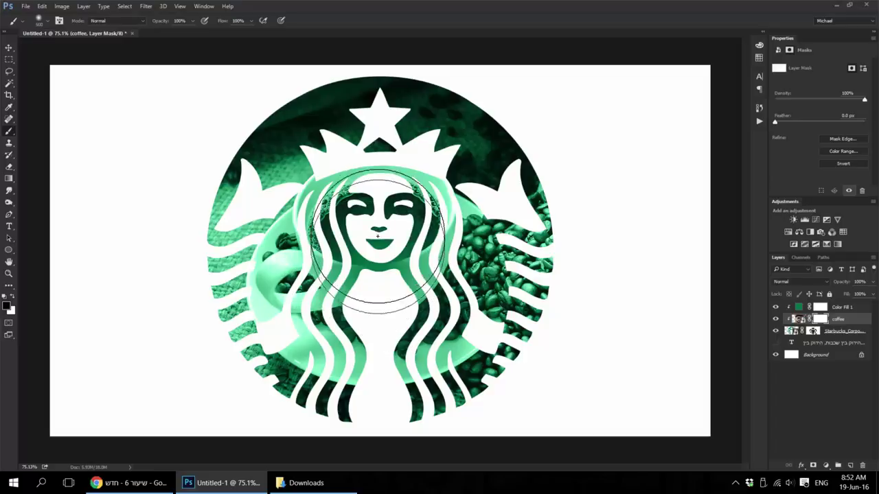
pyautogui.moveTo(385, 255)
pyautogui.mouseDown()
pyautogui.moveTo(393, 362)
pyautogui.moveTo(334, 270)
pyautogui.mouseUp()
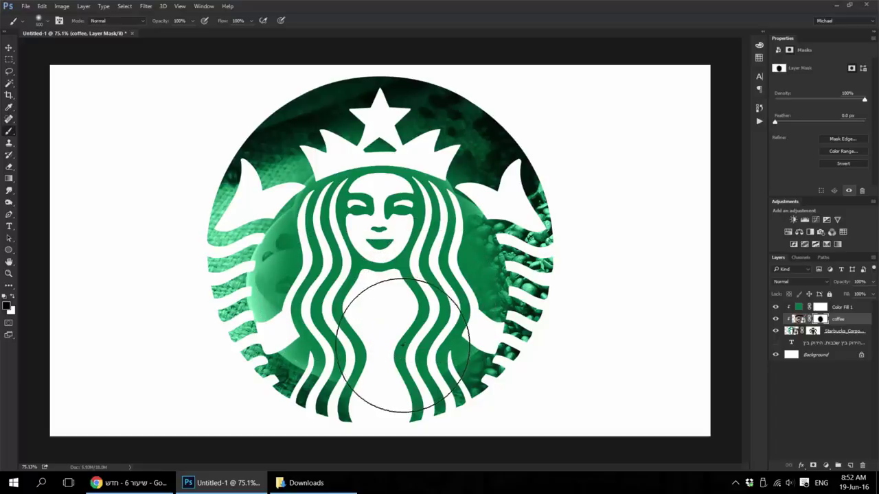
pyautogui.click(776, 307)
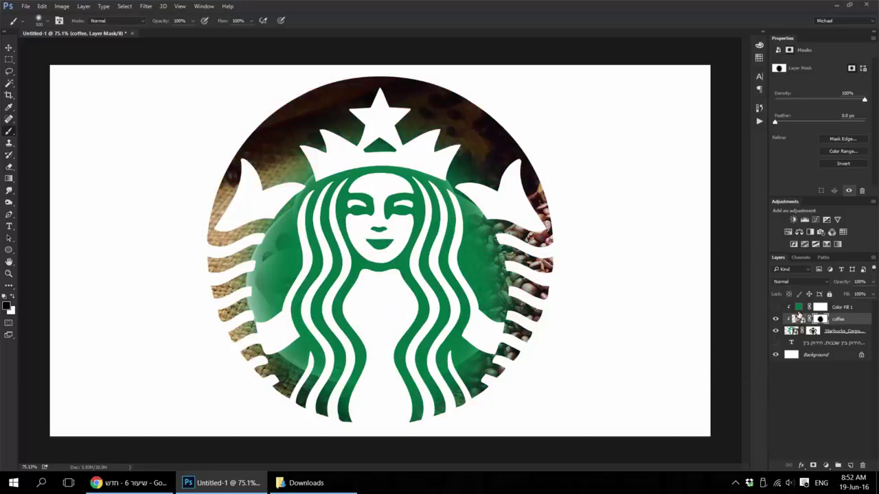
pyautogui.click(815, 330)
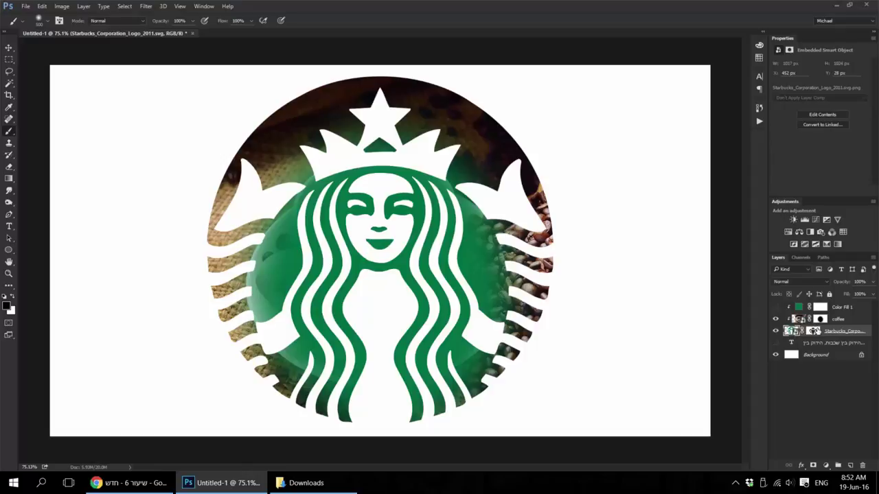
# Step: Hide the logo, paint a broad soft black stroke on new Layer 1, and nudge it down
pyautogui.click(776, 331)
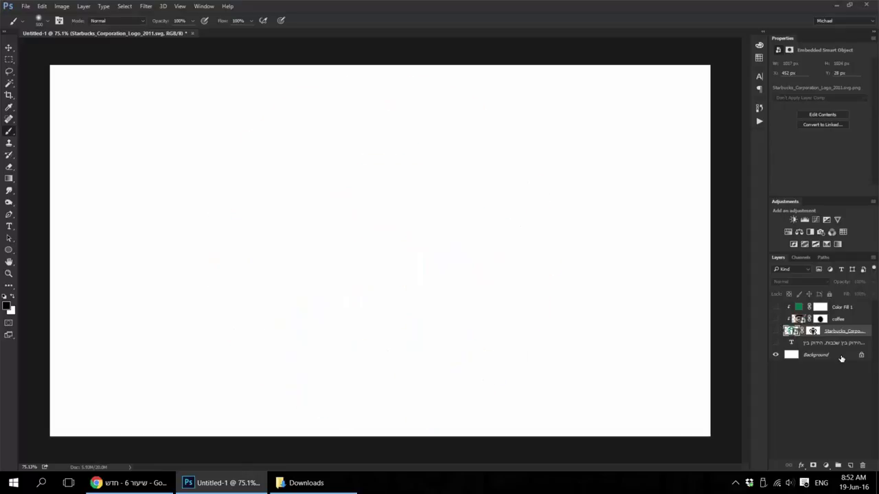
pyautogui.click(850, 465)
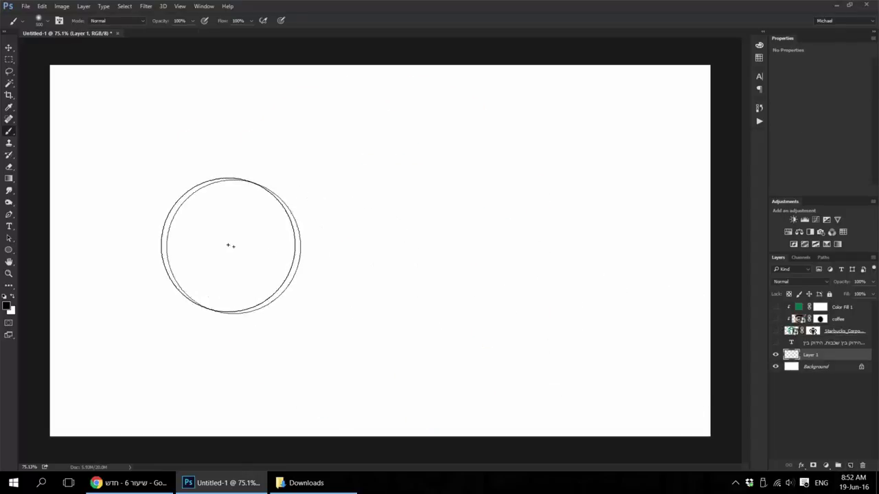
pyautogui.moveTo(208, 243)
pyautogui.mouseDown()
pyautogui.moveTo(552, 236)
pyautogui.moveTo(194, 238)
pyautogui.moveTo(517, 241)
pyautogui.mouseUp()
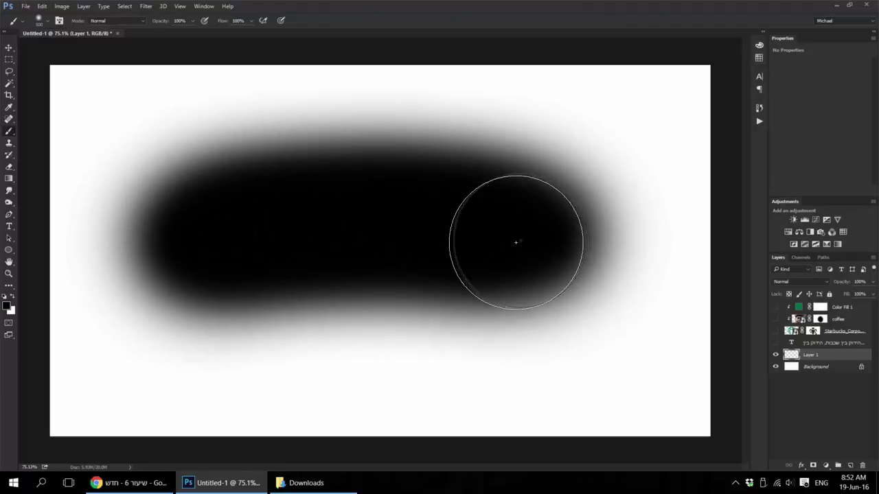
pyautogui.press('v')
pyautogui.moveTo(449, 237); pyautogui.dragTo(449, 257)
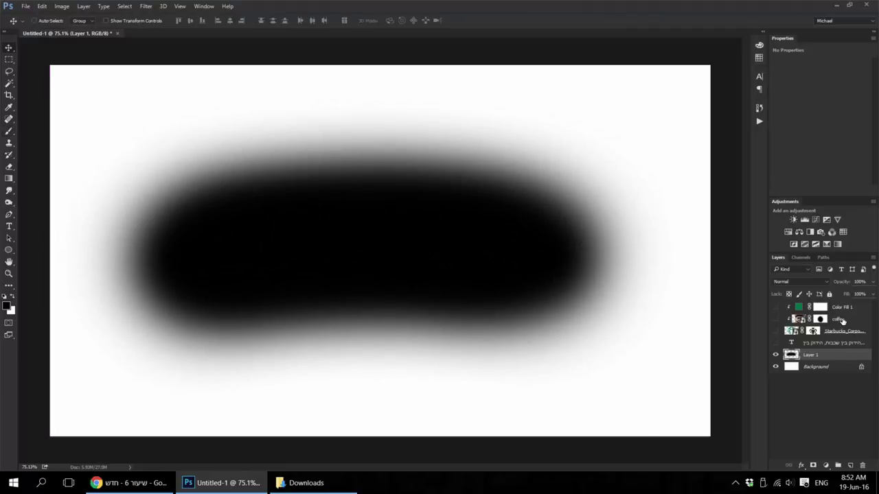
# Step: Place another copy of the coffee photo and clip it to the black blob
pyautogui.click(307, 482)
pyautogui.moveTo(481, 123); pyautogui.dragTo(174, 239)
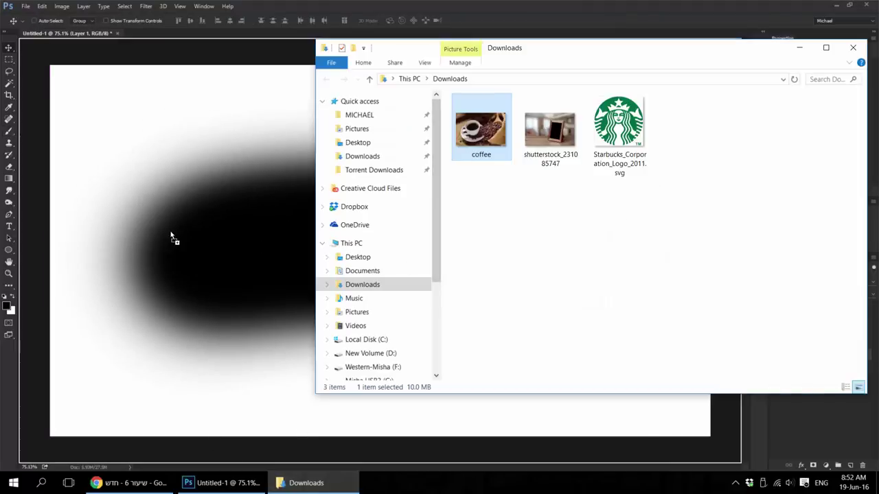
pyautogui.press('Return')
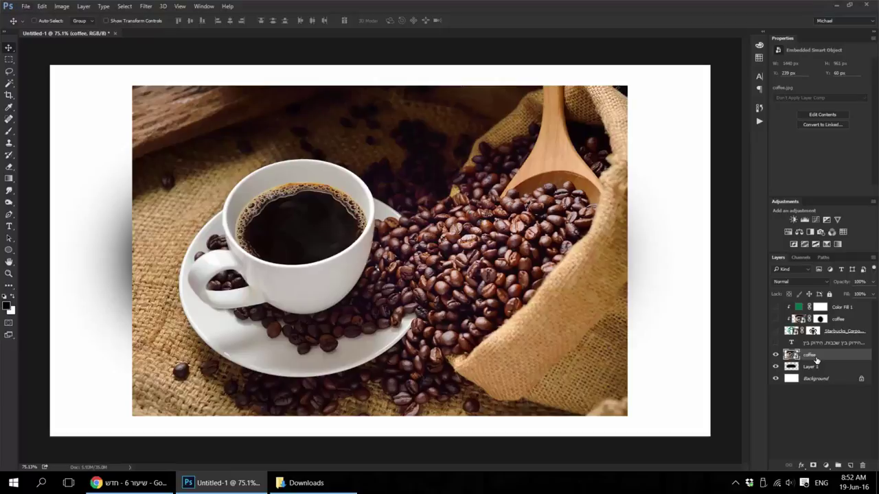
pyautogui.keyDown('alt'); pyautogui.click(812, 357); pyautogui.keyUp('alt')
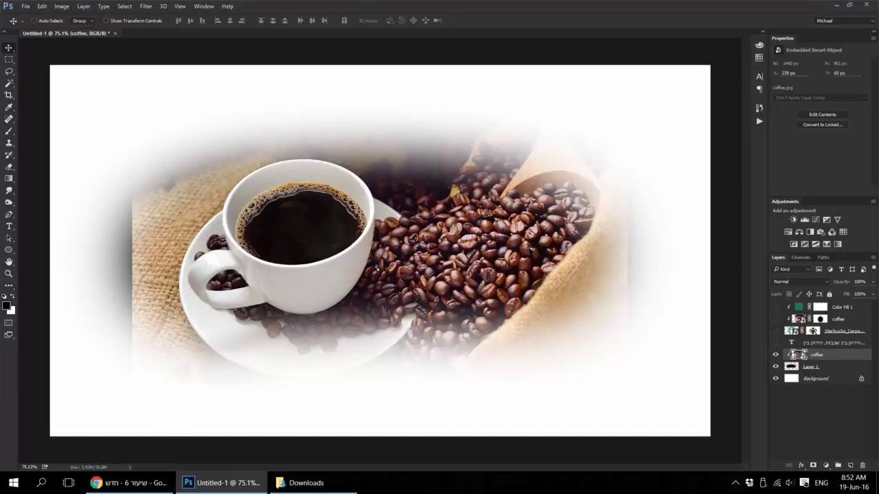
# Step: Resize the black blob on Layer 1 to about 1298 × 628 px
pyautogui.click(807, 369)
pyautogui.hotkey('ctrl', 't')
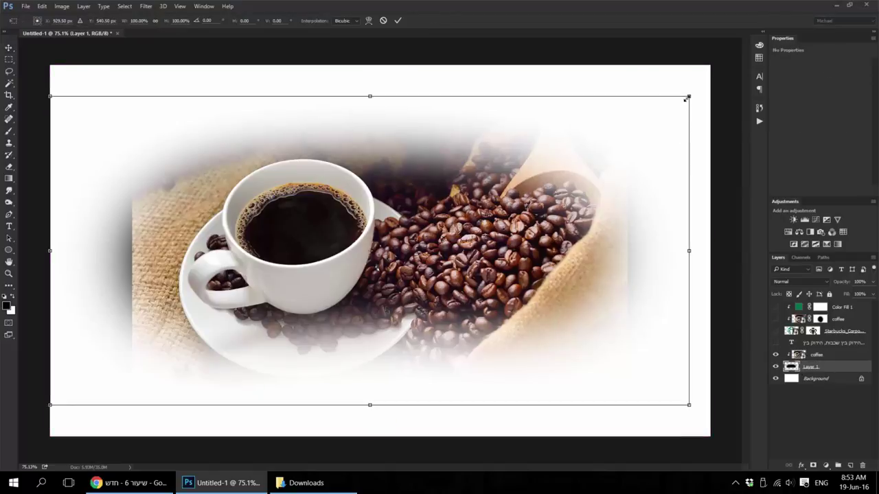
pyautogui.moveTo(687, 96); pyautogui.dragTo(605, 132)
pyautogui.moveTo(577, 142); pyautogui.dragTo(596, 134)
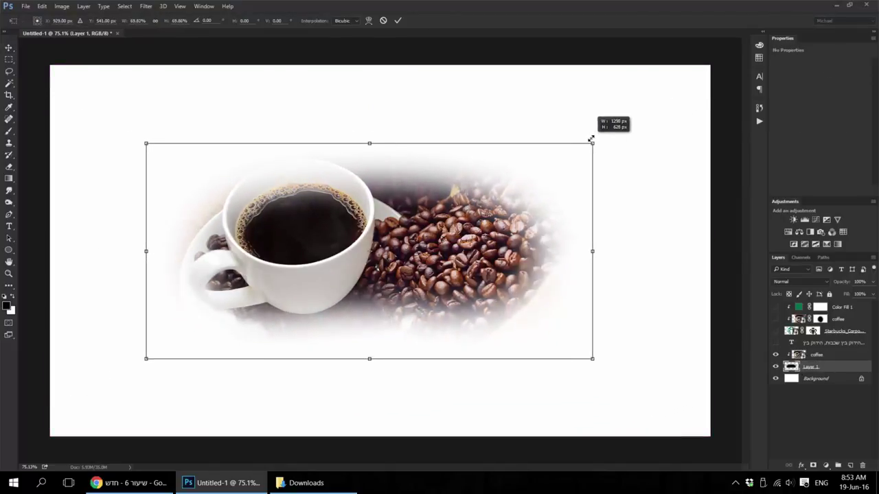
pyautogui.press('Return')
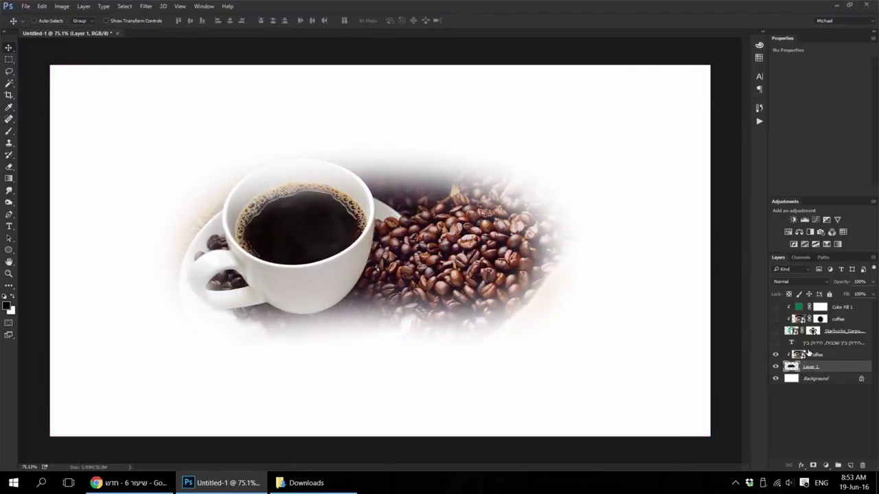
# Step: Reposition the coffee photo inside the blob, then release its clipping mask
pyautogui.click(776, 355)
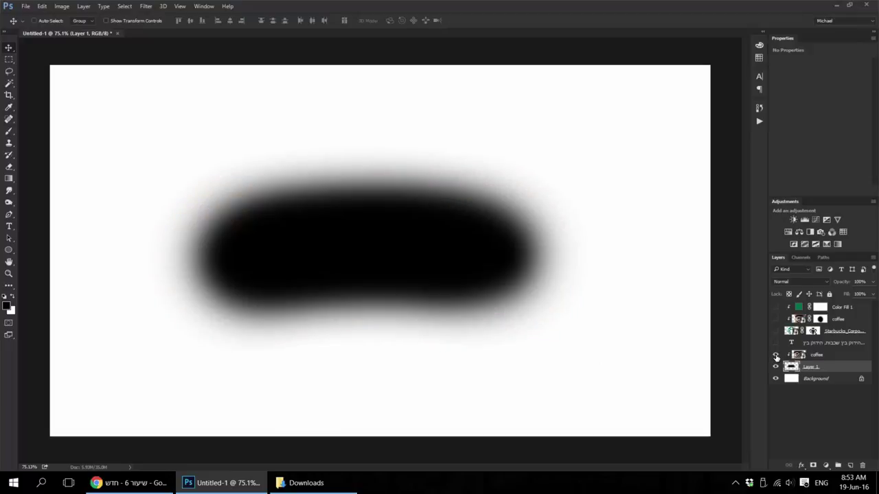
pyautogui.click(776, 355)
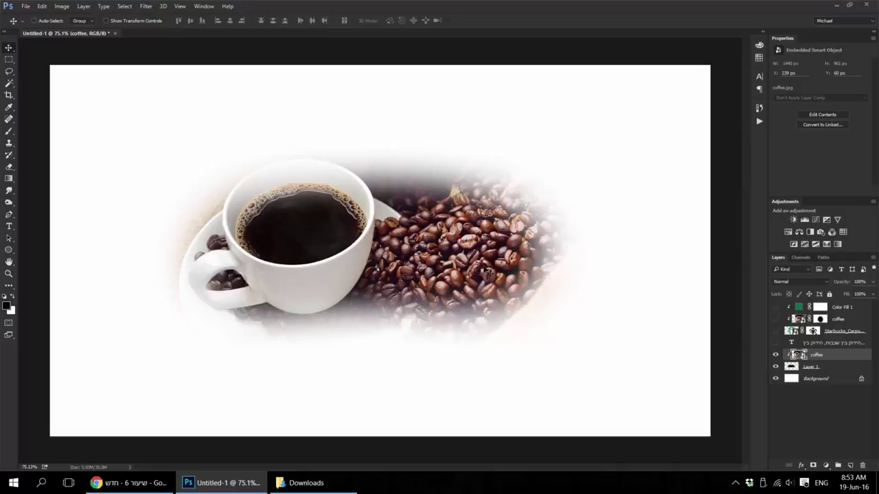
pyautogui.moveTo(489, 273); pyautogui.dragTo(474, 273)
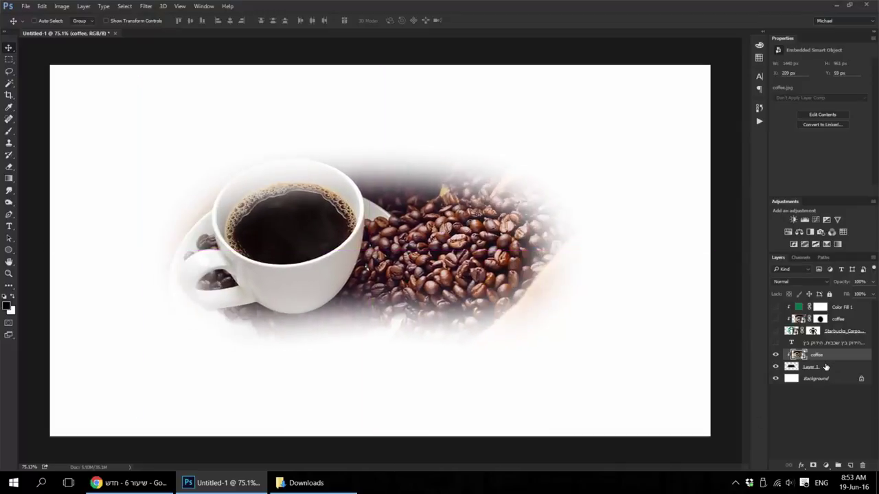
pyautogui.moveTo(816, 355); pyautogui.dragTo(806, 357)
# Step: Load Layer 1's blob as a selection and use it as a mask on the coffee photo
pyautogui.click(809, 367)
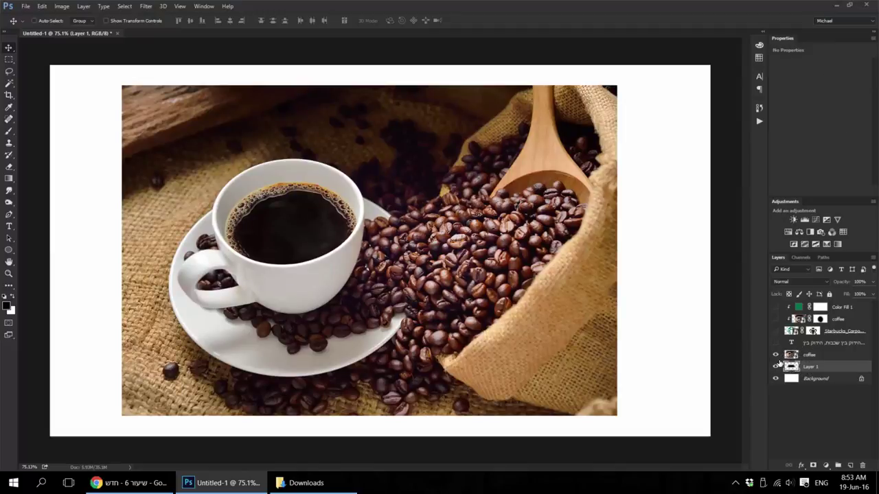
pyautogui.click(776, 356)
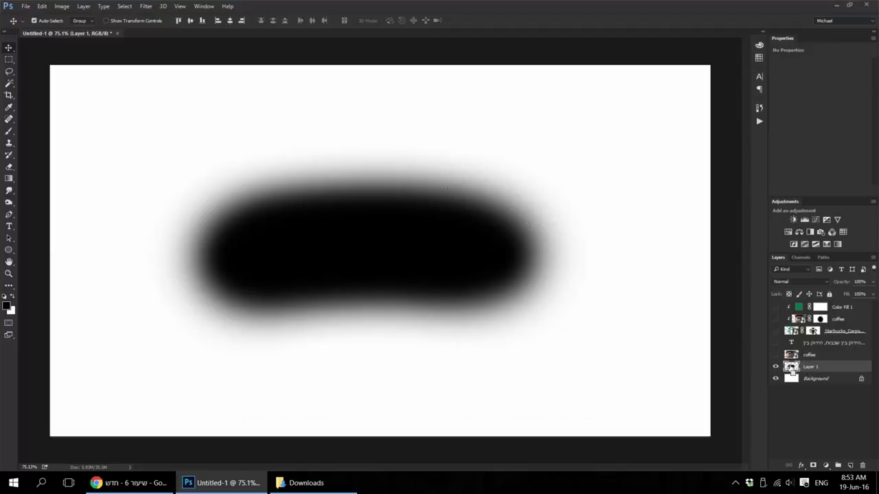
pyautogui.keyDown('ctrl'); pyautogui.click(789, 368); pyautogui.keyUp('ctrl')
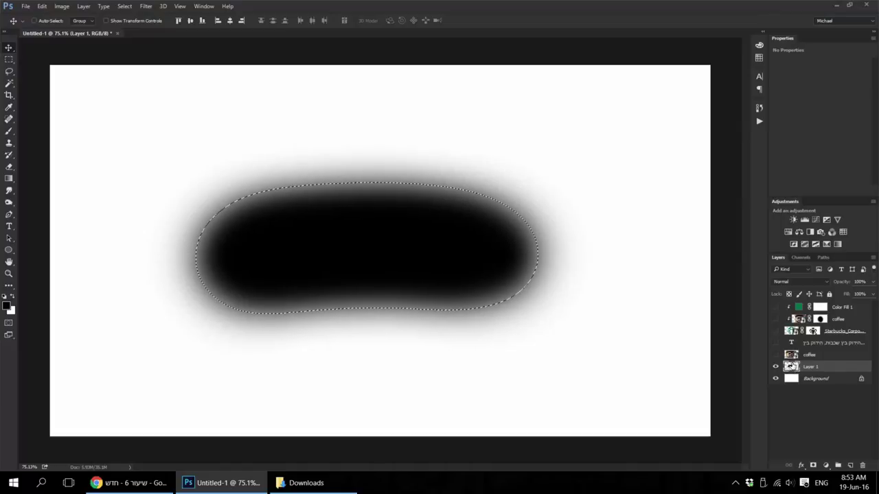
pyautogui.moveTo(776, 367); pyautogui.dragTo(776, 355)
pyautogui.click(810, 355)
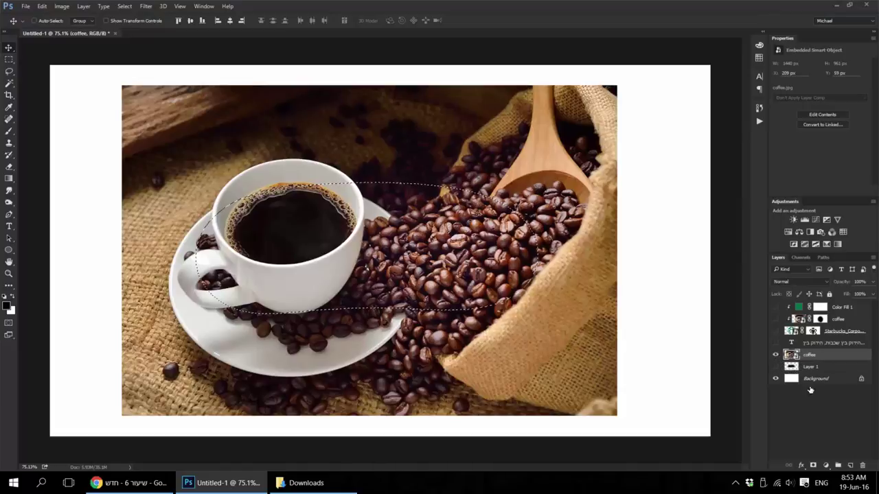
pyautogui.click(814, 466)
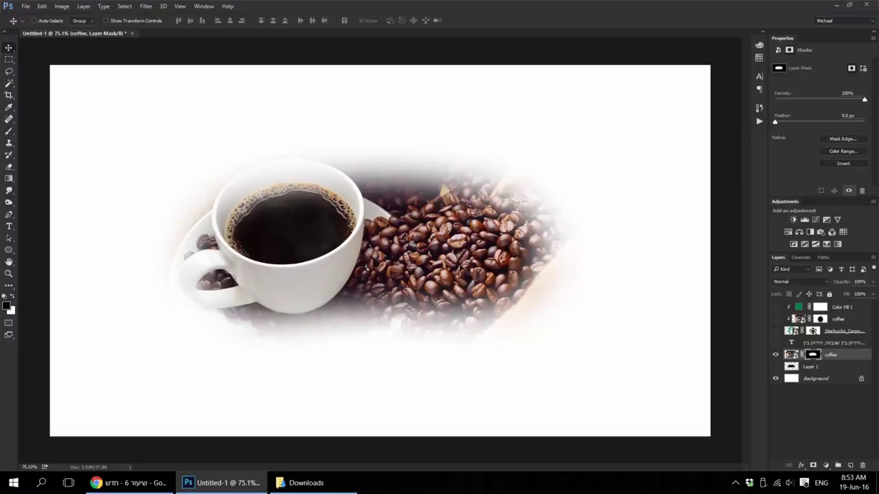
# Step: Reposition the coffee photo within the soft vignette mask
pyautogui.moveTo(474, 258)
pyautogui.mouseDown()
pyautogui.moveTo(514, 237)
pyautogui.moveTo(466, 231)
pyautogui.mouseUp()
pyautogui.click(792, 355)
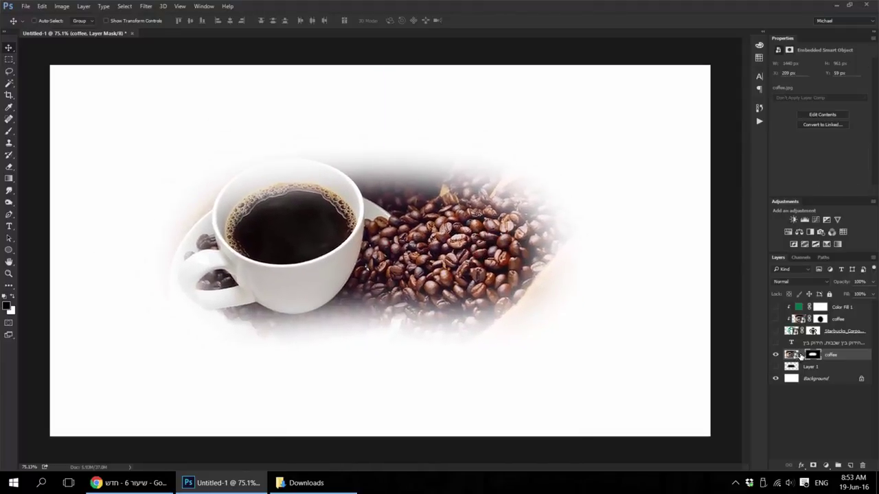
pyautogui.moveTo(493, 244)
pyautogui.mouseDown()
pyautogui.moveTo(535, 258)
pyautogui.moveTo(535, 248)
pyautogui.mouseUp()
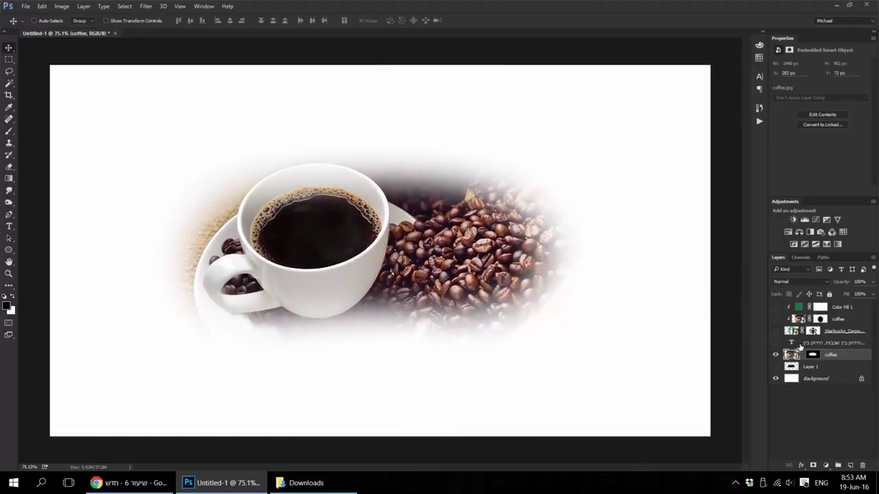
pyautogui.moveTo(453, 243)
pyautogui.mouseDown()
pyautogui.moveTo(406, 238)
pyautogui.moveTo(459, 240)
pyautogui.moveTo(450, 209)
pyautogui.mouseUp()
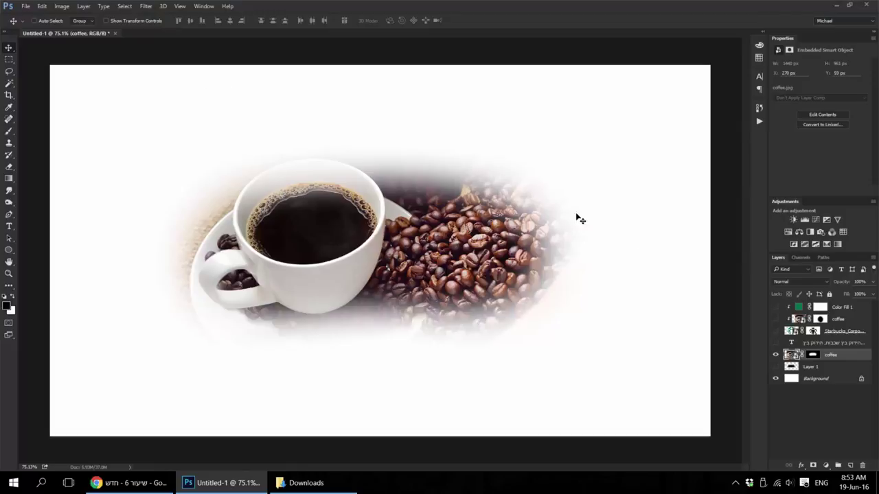
pyautogui.click(775, 355)
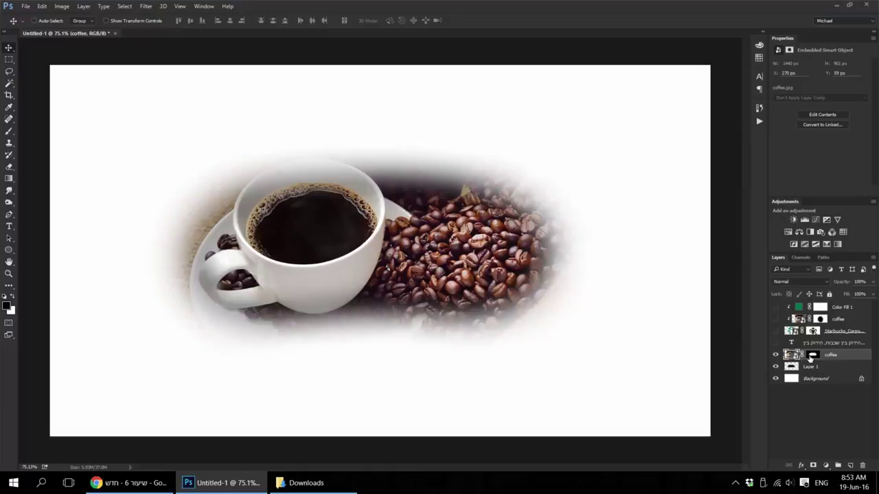
# Step: Delete the coffee layer's mask, clip the photo to the blurred blob instead, and reopen Downloads
pyautogui.click(813, 355)
pyautogui.rightClick(813, 355)
pyautogui.click(806, 375)
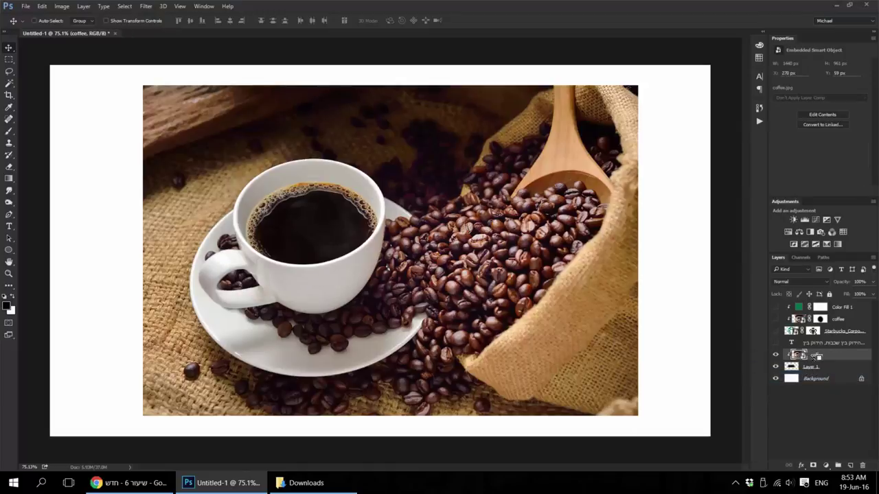
pyautogui.keyDown('alt'); pyautogui.click(814, 360); pyautogui.keyUp('alt')
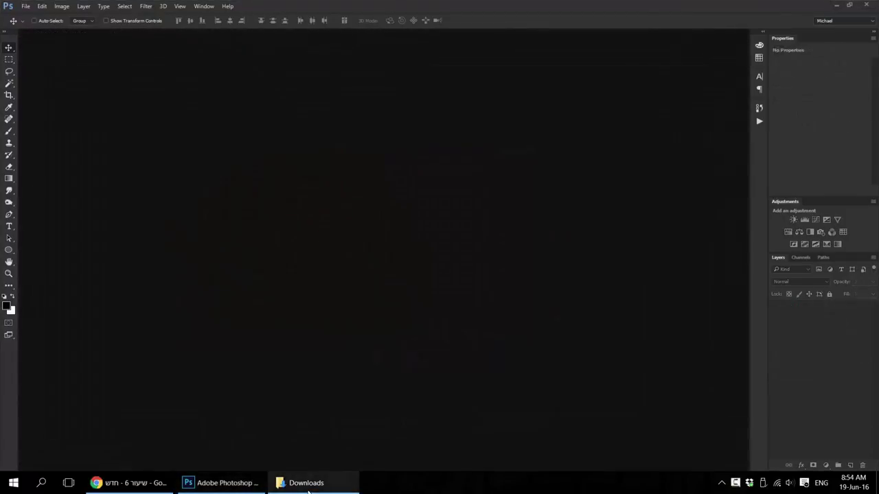
pyautogui.click(308, 483)
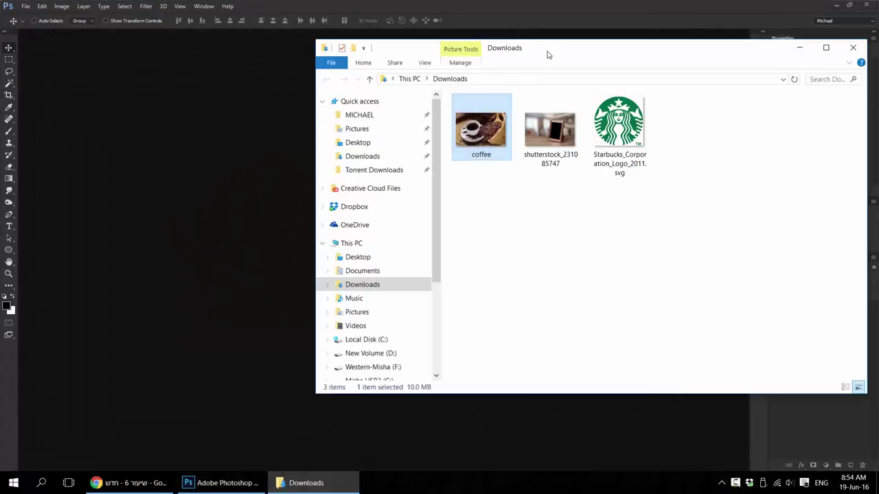
# Step: Open coffee.jpg and place the Starbucks SVG logo onto it
pyautogui.moveTo(481, 129)
pyautogui.mouseDown()
pyautogui.moveTo(529, 197)
pyautogui.moveTo(209, 231)
pyautogui.mouseUp()
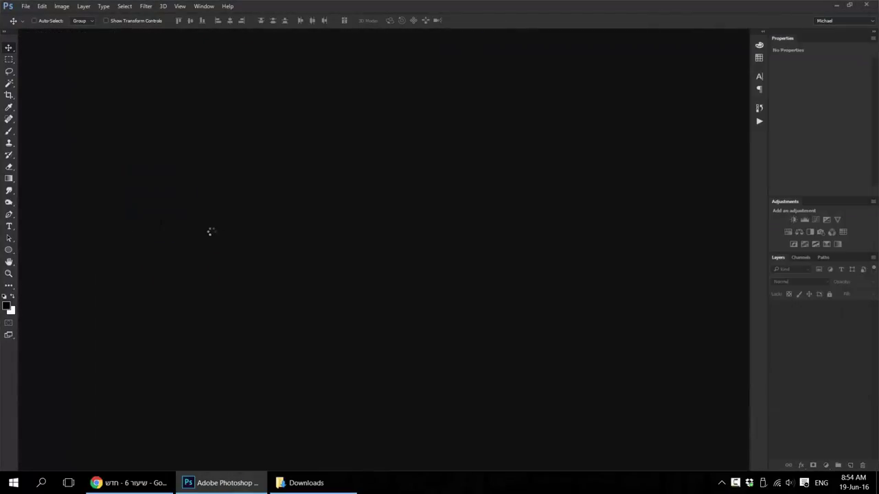
pyautogui.click(306, 483)
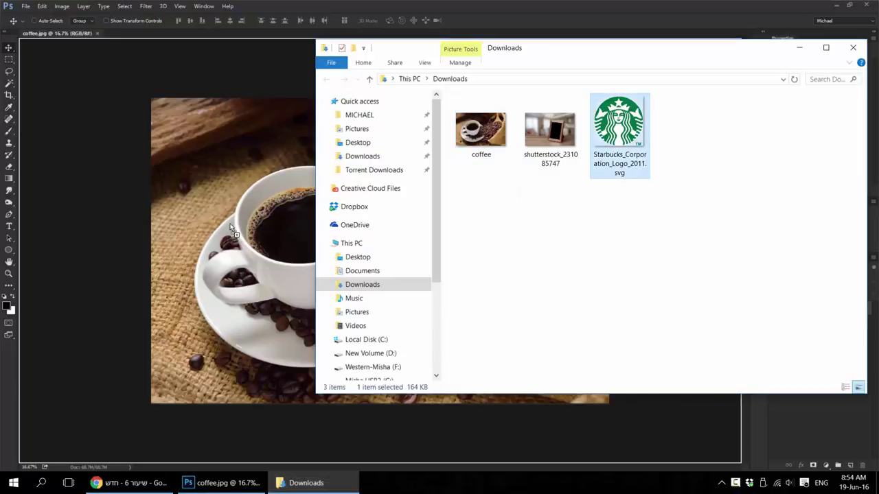
pyautogui.moveTo(618, 128); pyautogui.dragTo(348, 234)
pyautogui.press('Return')
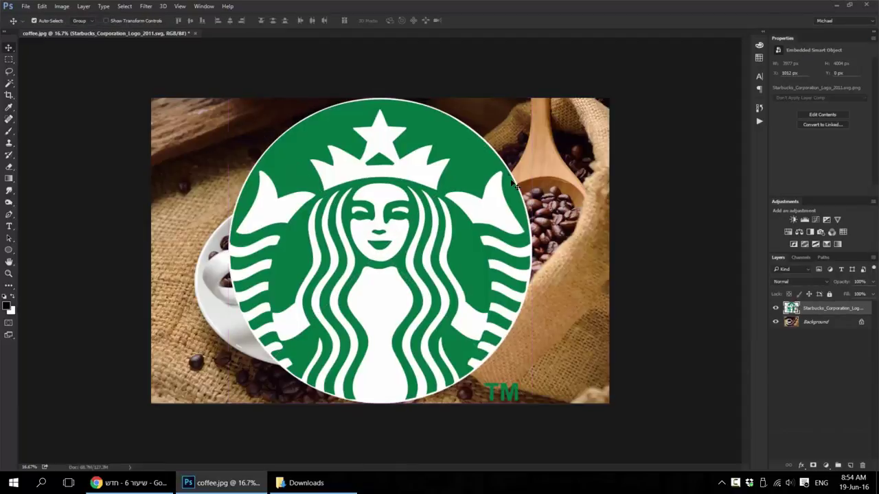
# Step: Shrink the Starbucks logo to a small badge and move it to the lower-right corner
pyautogui.hotkey('ctrl', 't')
pyautogui.moveTo(543, 88); pyautogui.dragTo(405, 225)
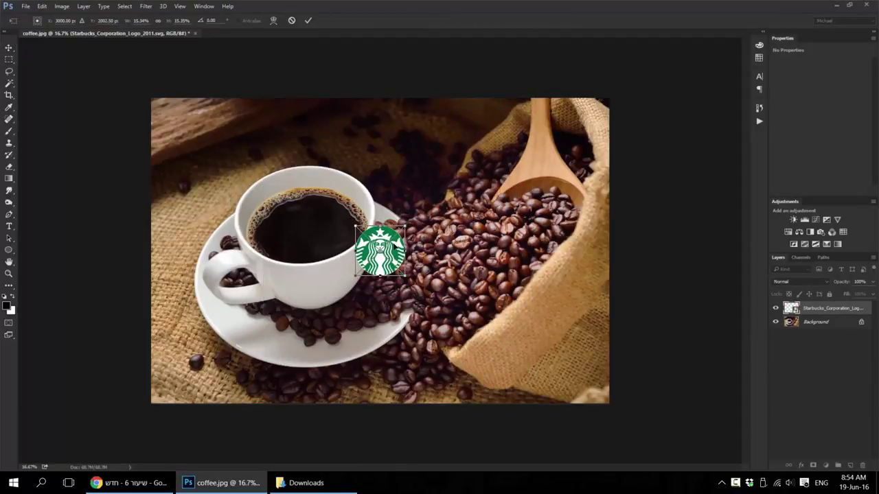
pyautogui.press('Return')
pyautogui.moveTo(384, 254); pyautogui.dragTo(580, 369)
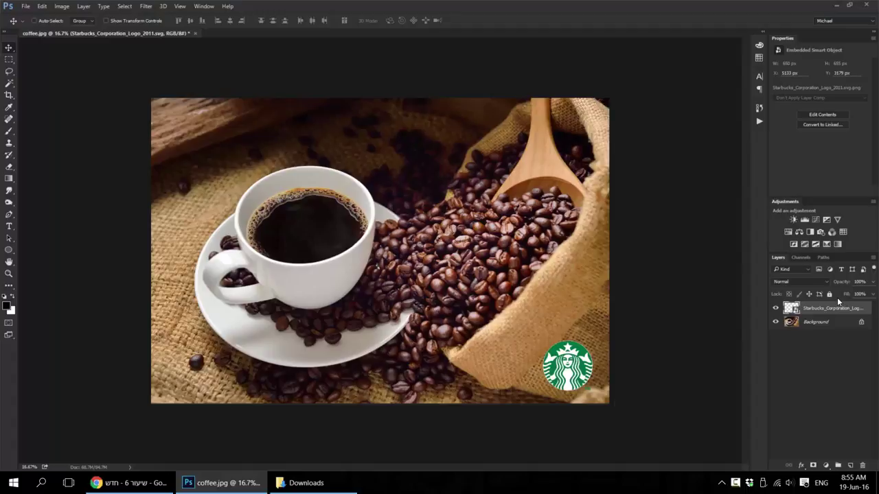
# Step: Add a Brightness/Contrast adjustment layer clipped to the Starbucks logo
pyautogui.click(793, 220)
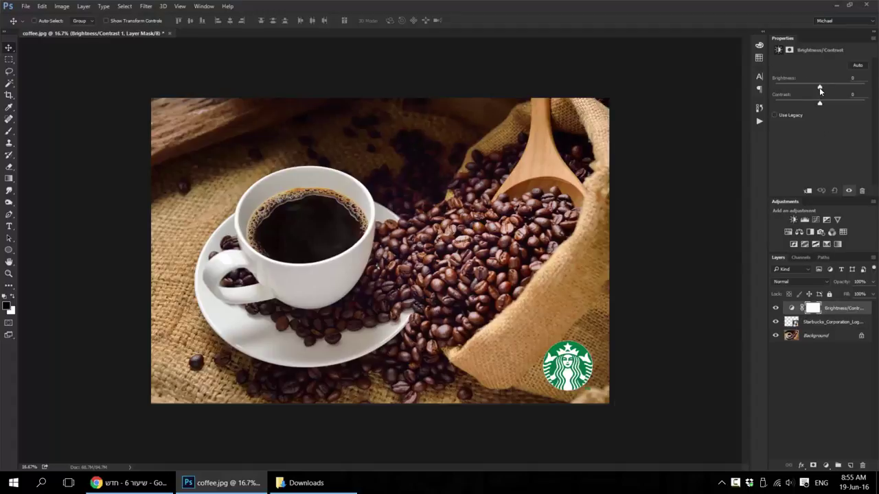
pyautogui.moveTo(820, 90)
pyautogui.mouseDown()
pyautogui.moveTo(857, 87)
pyautogui.moveTo(827, 88)
pyautogui.mouseUp()
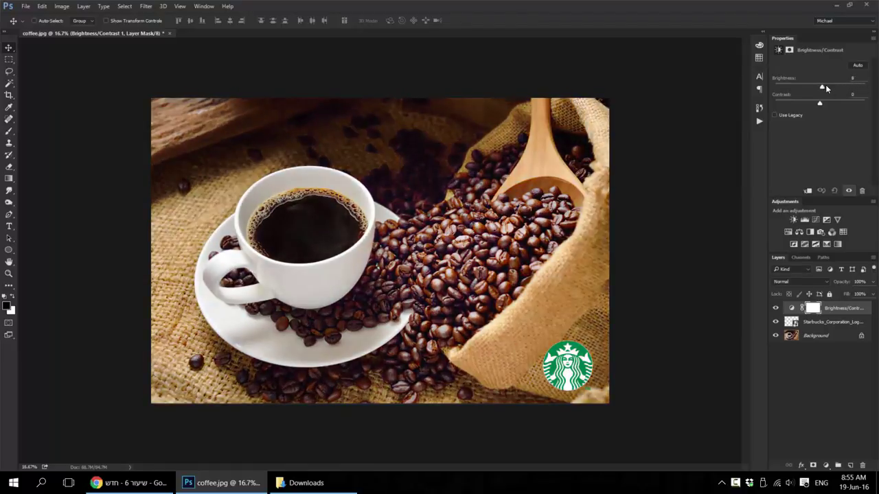
pyautogui.rightClick(836, 309)
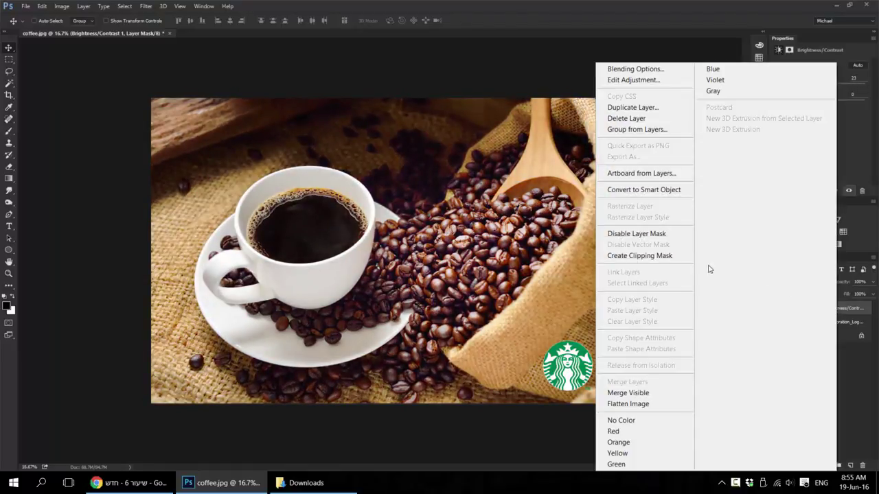
pyautogui.click(674, 258)
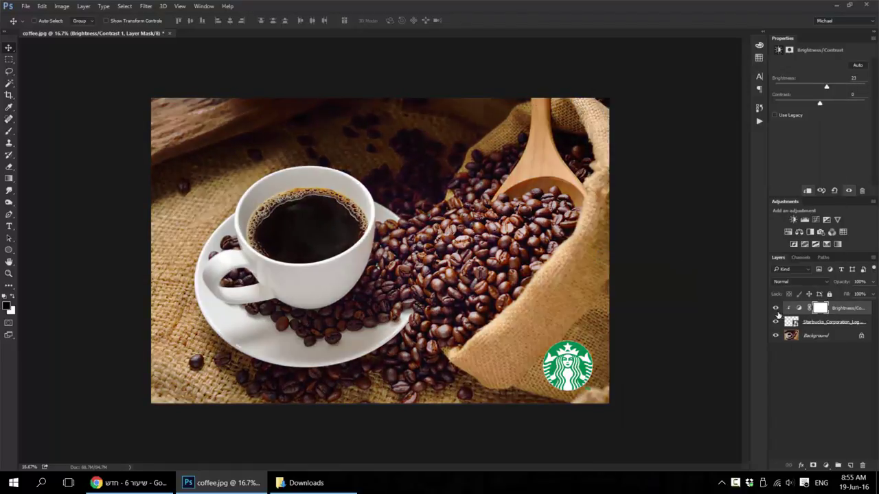
# Step: Set Brightness 44 and Contrast -28, toggling the adjustment to compare before and after
pyautogui.click(776, 308)
pyautogui.moveTo(828, 87)
pyautogui.mouseDown()
pyautogui.moveTo(845, 105)
pyautogui.moveTo(794, 105)
pyautogui.mouseUp()
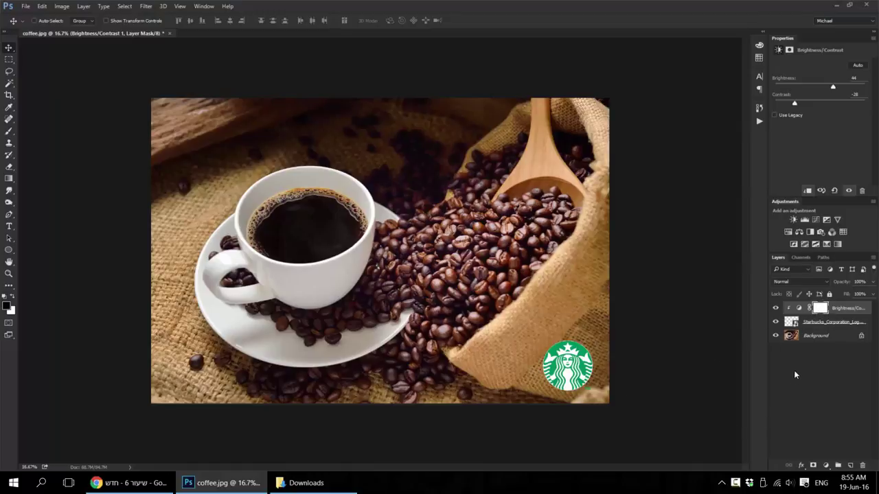
pyautogui.moveTo(835, 317); pyautogui.dragTo(839, 310)
pyautogui.keyDown('alt'); pyautogui.click(842, 313); pyautogui.keyUp('alt')
pyautogui.keyDown('alt'); pyautogui.click(842, 313); pyautogui.keyUp('alt')
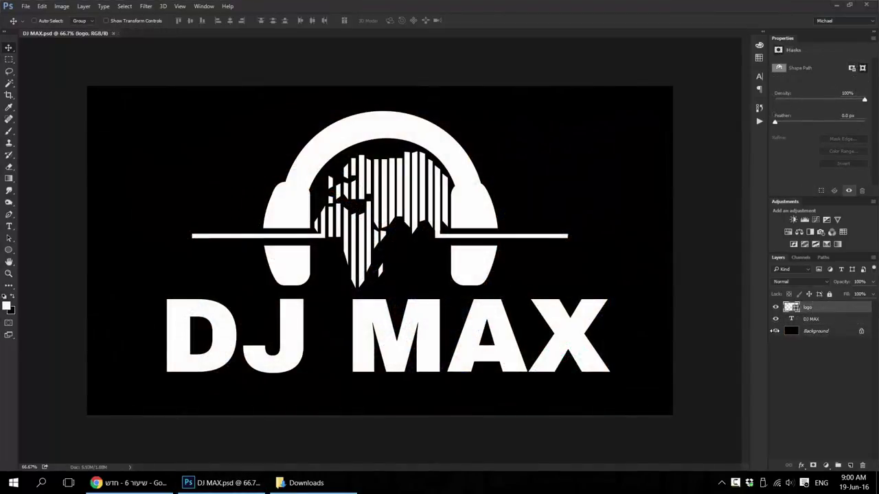
# Step: Place the DJ turntable and purple party crowd photos from Downloads into DJ MAX.psd
pyautogui.click(776, 307)
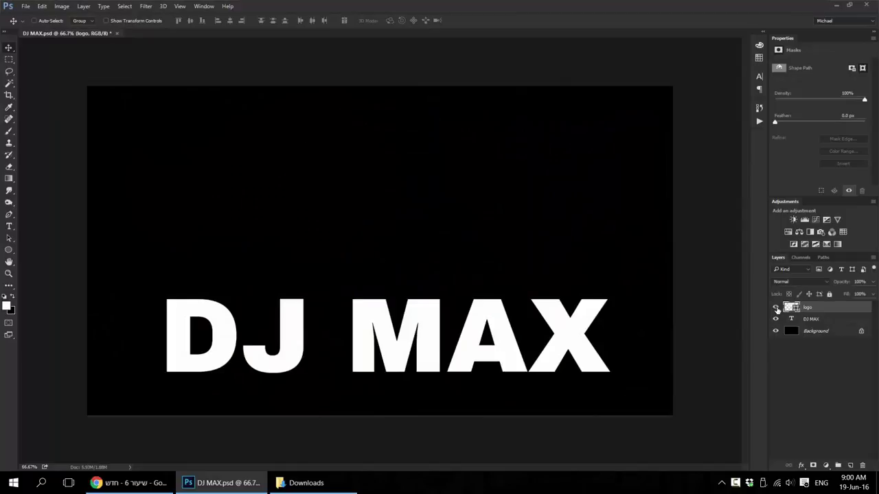
pyautogui.click(776, 319)
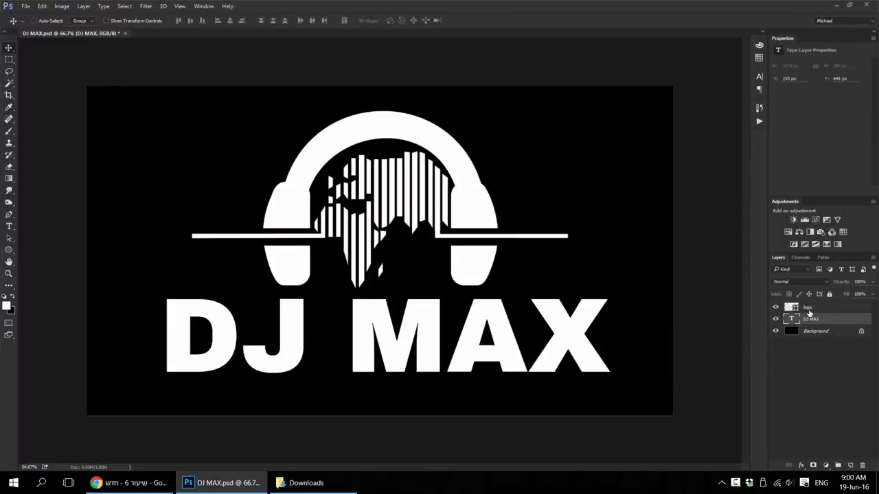
pyautogui.click(306, 483)
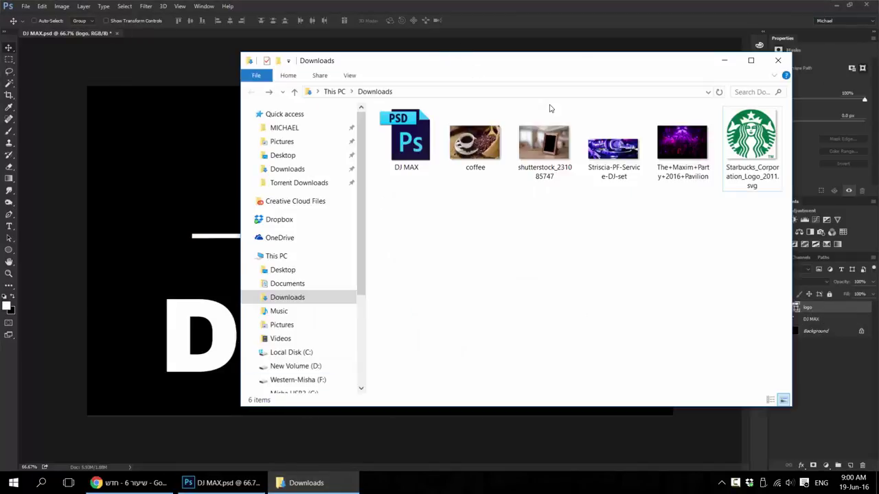
pyautogui.moveTo(685, 215)
pyautogui.mouseDown()
pyautogui.moveTo(597, 137)
pyautogui.moveTo(430, 225)
pyautogui.mouseUp()
pyautogui.press('Return')
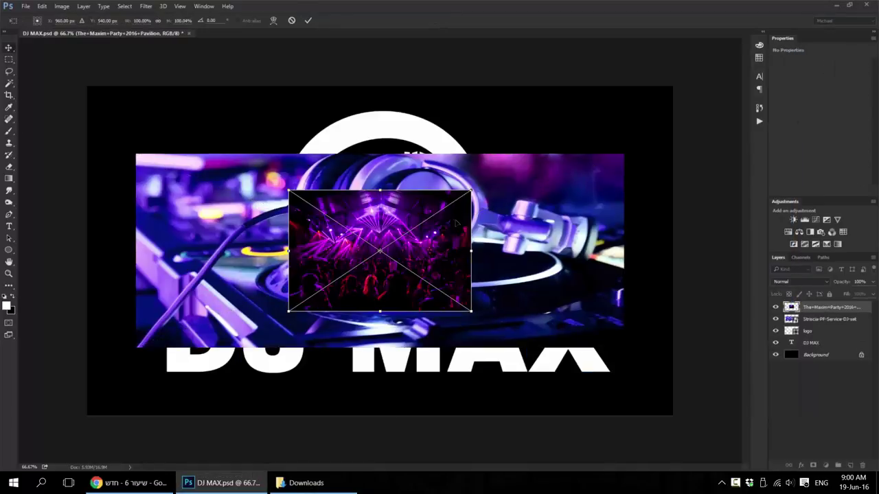
pyautogui.press('Return')
# Step: Hide the turntable photo, resize the party photo to fill the canvas, and move it beneath the logo and text
pyautogui.click(776, 320)
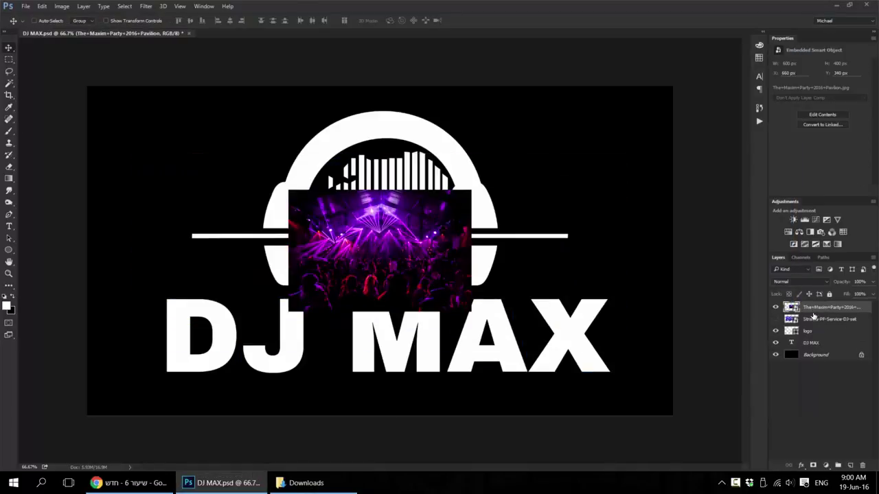
pyautogui.moveTo(816, 318); pyautogui.dragTo(824, 307)
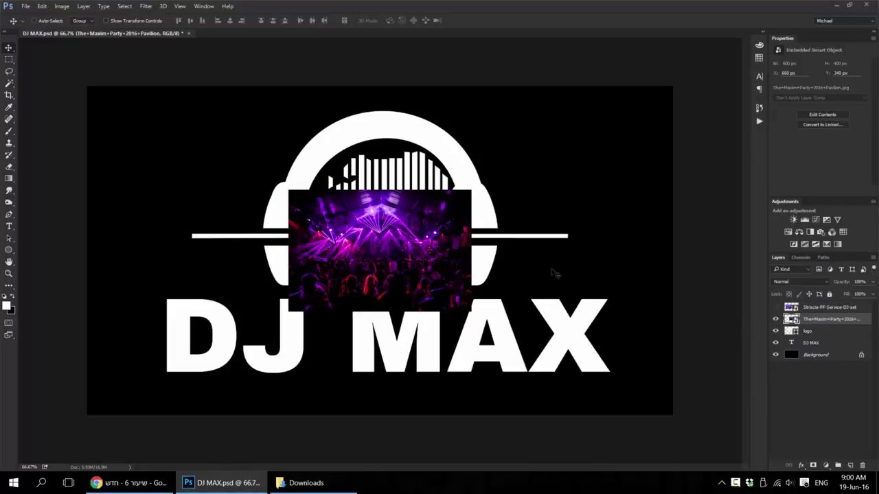
pyautogui.hotkey('ctrl', 't')
pyautogui.moveTo(477, 185)
pyautogui.mouseDown()
pyautogui.moveTo(558, 130)
pyautogui.moveTo(695, 63)
pyautogui.mouseUp()
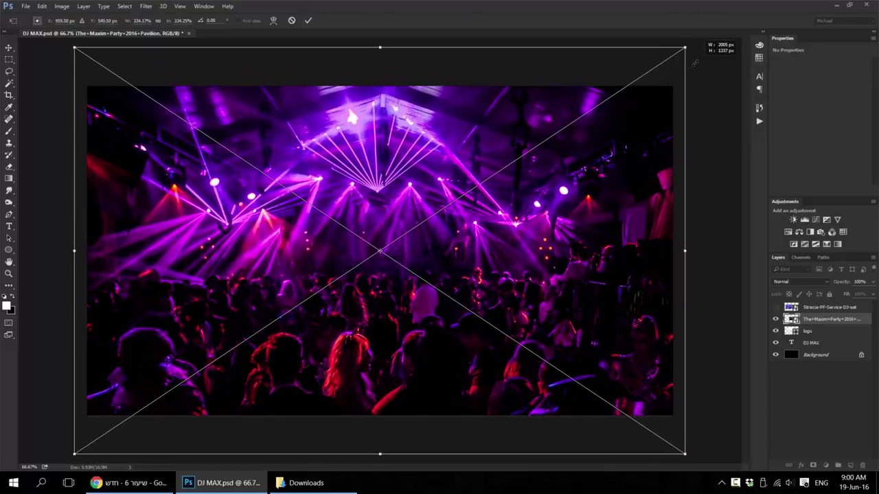
pyautogui.moveTo(695, 63); pyautogui.dragTo(686, 70)
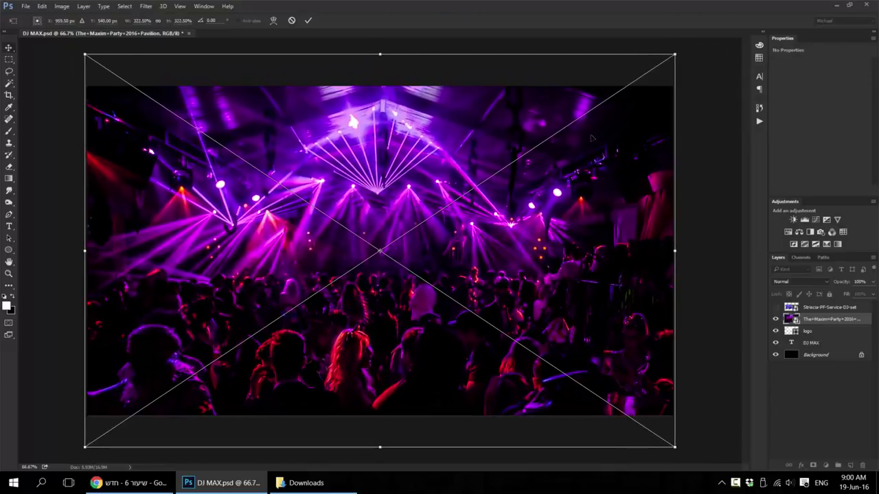
pyautogui.press('Return')
pyautogui.moveTo(821, 323); pyautogui.dragTo(826, 351)
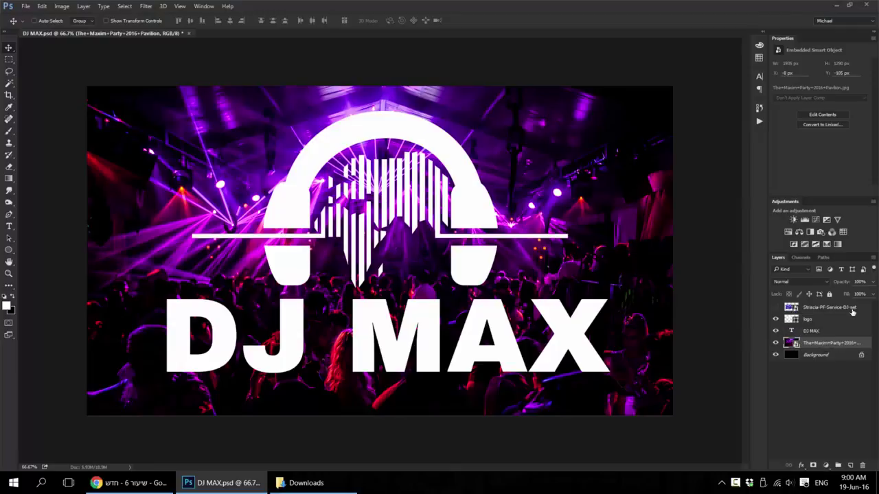
# Step: Set the party photo layer's opacity to 20%
pyautogui.moveTo(871, 284); pyautogui.dragTo(846, 284)
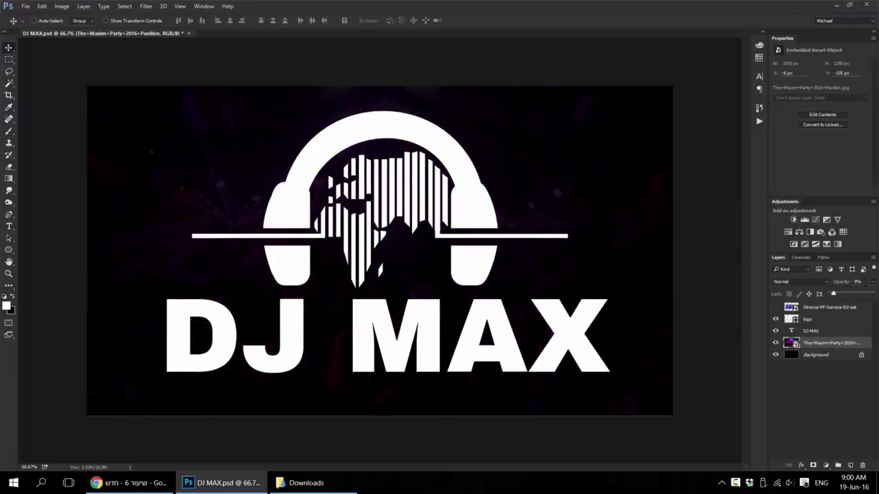
pyautogui.write('20')
pyautogui.press('Return')
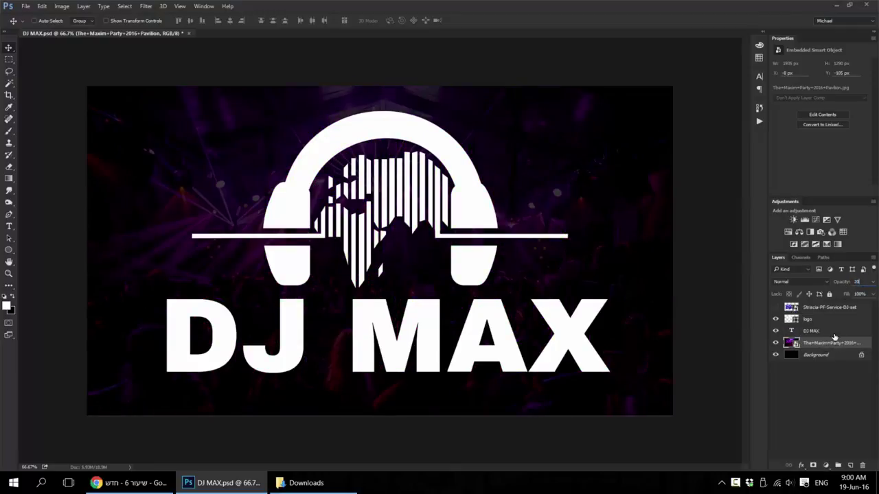
pyautogui.press('Return')
# Step: Duplicate the party photo and place the copy above the logo and DJ MAX at 100% opacity
pyautogui.moveTo(839, 390); pyautogui.dragTo(850, 466)
pyautogui.moveTo(821, 336); pyautogui.dragTo(823, 317)
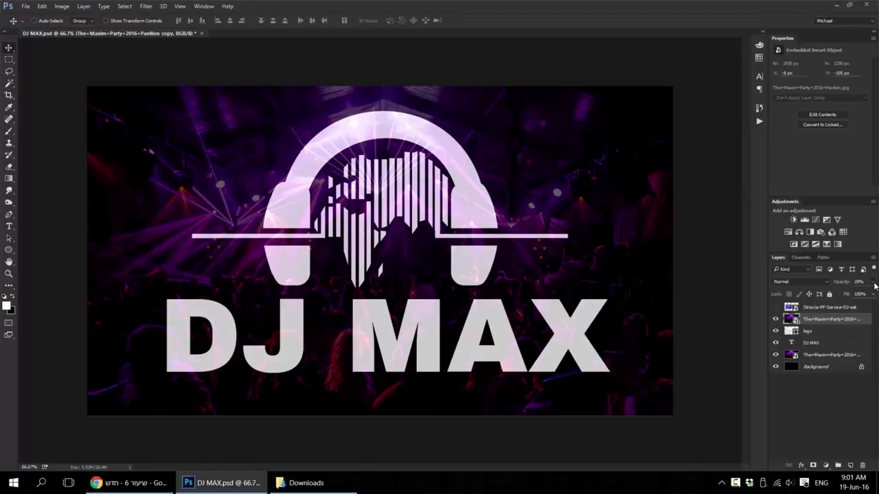
pyautogui.moveTo(875, 285); pyautogui.dragTo(878, 294)
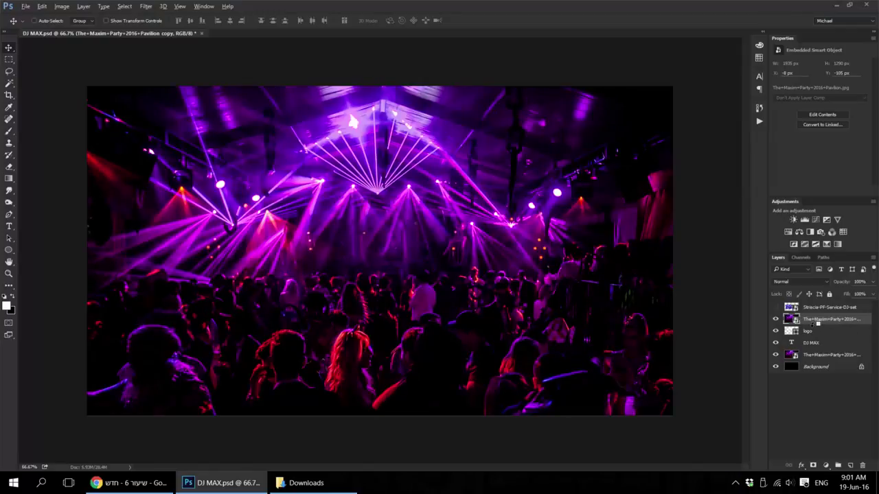
# Step: Clip the party photo copy into the headphone logo and toggle layers to compare
pyautogui.keyDown('alt'); pyautogui.click(817, 324); pyautogui.keyUp('alt')
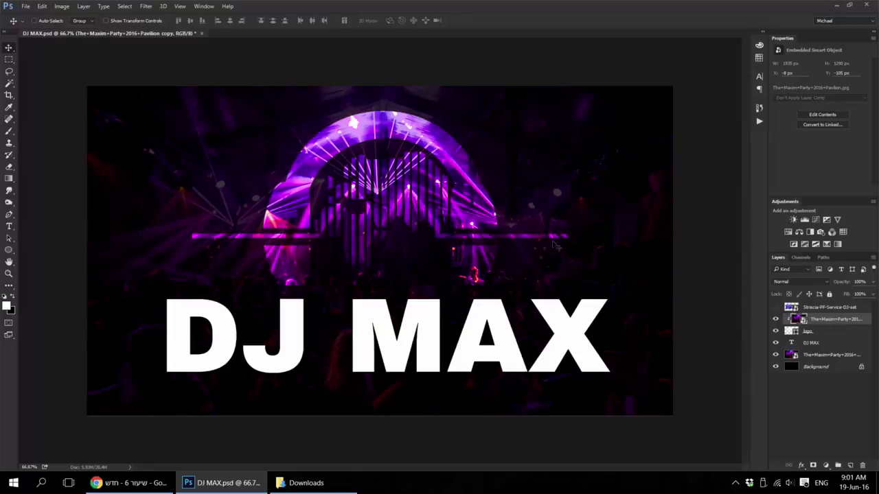
pyautogui.click(777, 355)
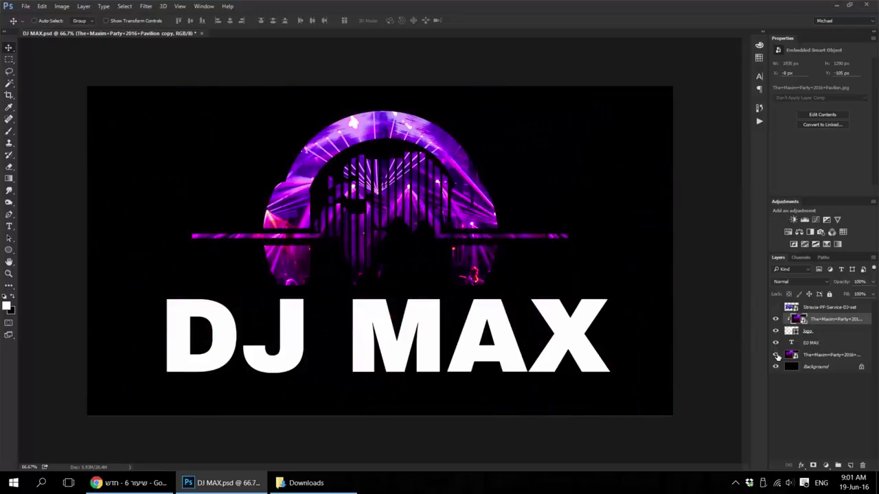
pyautogui.moveTo(776, 353); pyautogui.dragTo(776, 343)
pyautogui.click(810, 343)
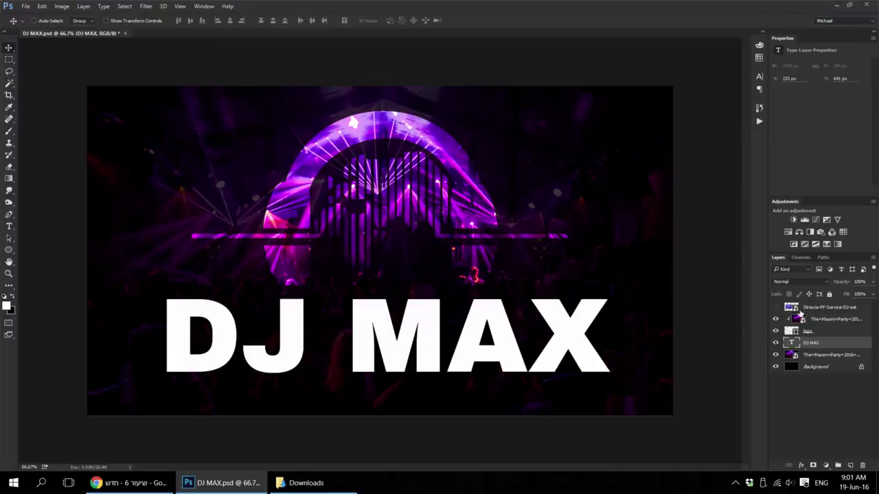
# Step: Show the DJ turntable photo and move it lower on the canvas
pyautogui.click(829, 307)
pyautogui.click(776, 307)
pyautogui.moveTo(469, 247); pyautogui.dragTo(470, 315)
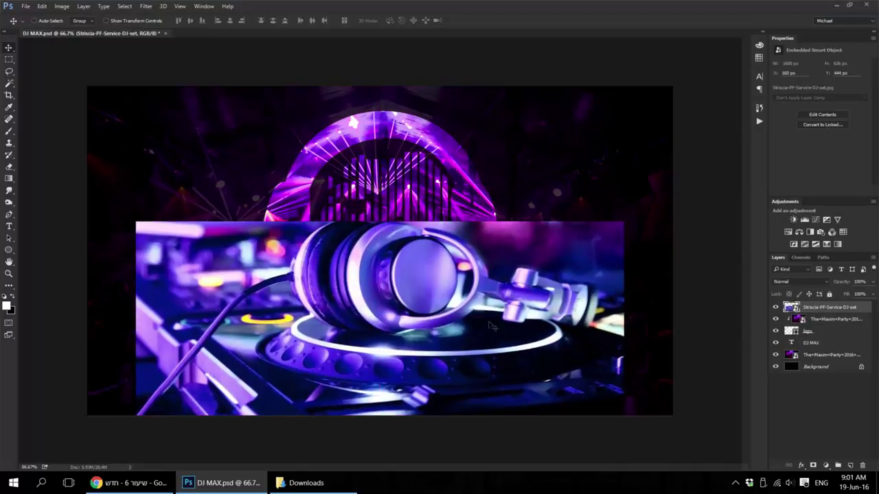
# Step: Drop the turntable photo to 50% opacity and scale it down to cover the text
pyautogui.press('5')
pyautogui.hotkey('ctrl', 't')
pyautogui.moveTo(623, 222); pyautogui.dragTo(608, 228)
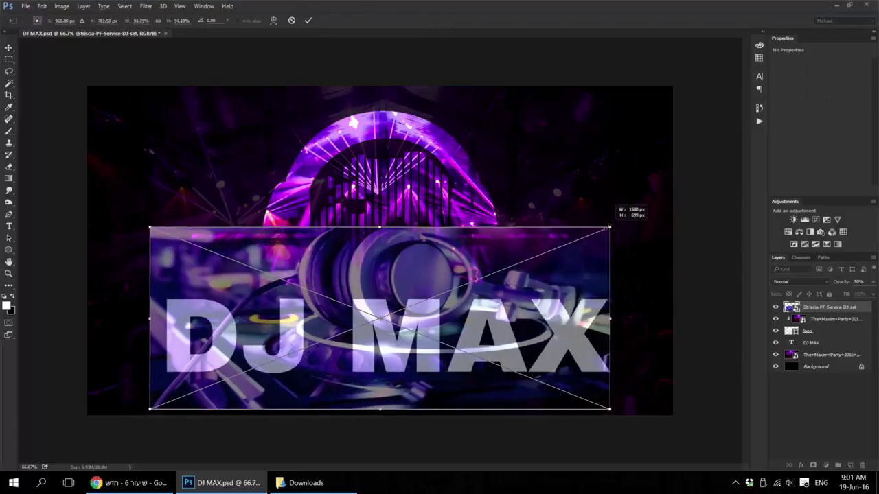
pyautogui.moveTo(156, 230); pyautogui.dragTo(168, 236)
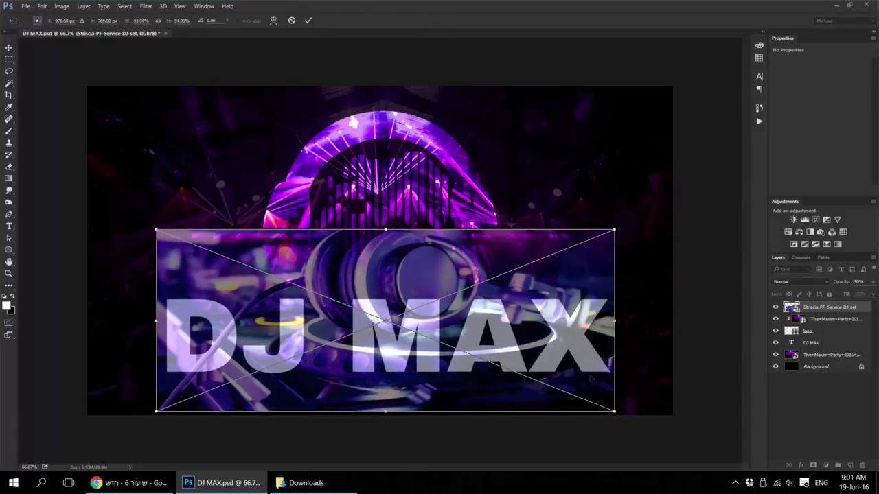
pyautogui.press('Return')
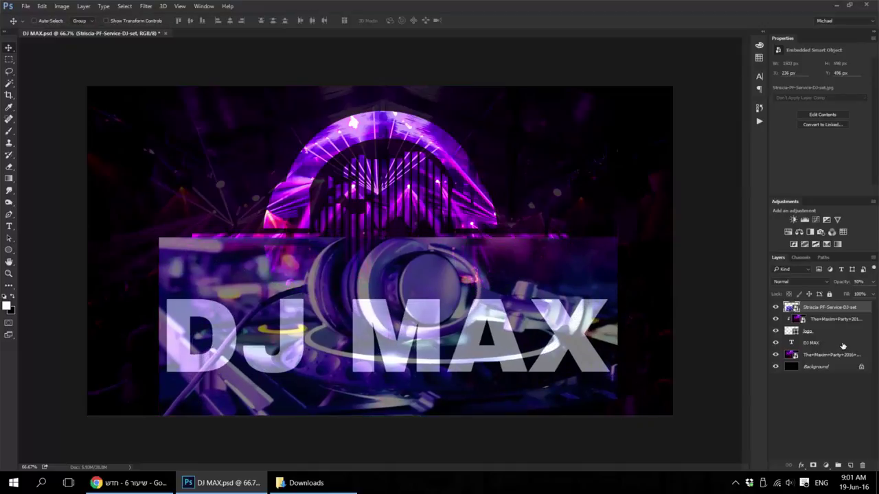
# Step: Move the turntable photo above DJ MAX, clip it into the letters, and restore 100% opacity
pyautogui.moveTo(825, 313)
pyautogui.mouseDown()
pyautogui.moveTo(825, 336)
pyautogui.moveTo(814, 339)
pyautogui.mouseUp()
pyautogui.keyDown('alt'); pyautogui.click(819, 332); pyautogui.keyUp('alt')
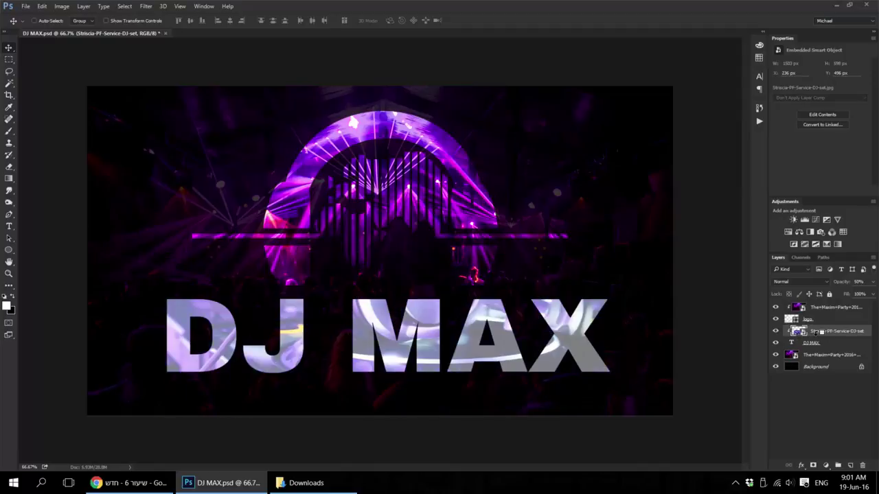
pyautogui.click(874, 282)
pyautogui.click(847, 333)
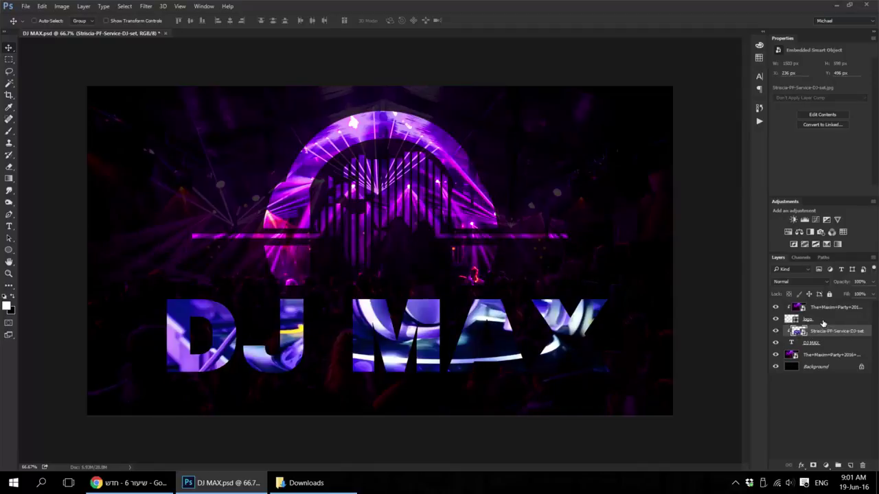
pyautogui.click(824, 320)
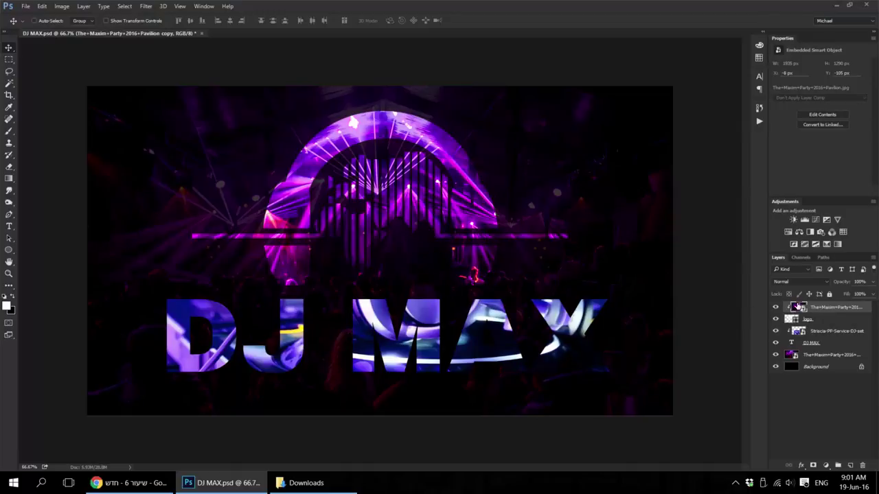
# Step: Add a clipped Brightness/Contrast adjustment raising brightness and contrast of the logo photo
pyautogui.click(794, 220)
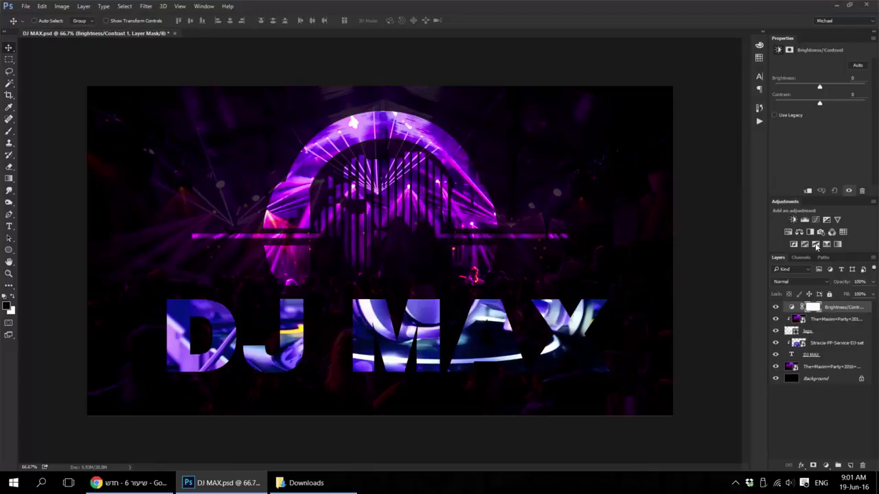
pyautogui.keyDown('alt'); pyautogui.click(788, 313); pyautogui.keyUp('alt')
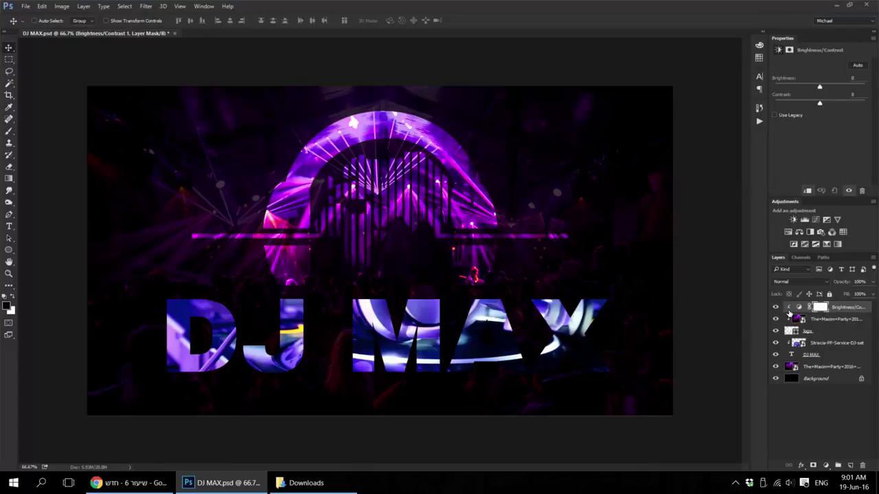
pyautogui.moveTo(820, 85)
pyautogui.mouseDown()
pyautogui.moveTo(855, 85)
pyautogui.moveTo(827, 103)
pyautogui.moveTo(837, 103)
pyautogui.mouseUp()
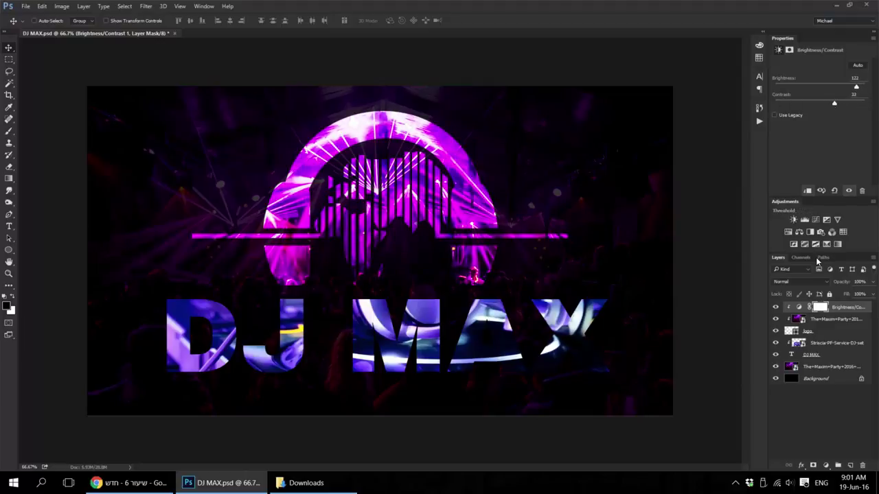
# Step: Add a second clipped Brightness/Contrast adjustment brightening the turntable photo in the letters
pyautogui.click(822, 345)
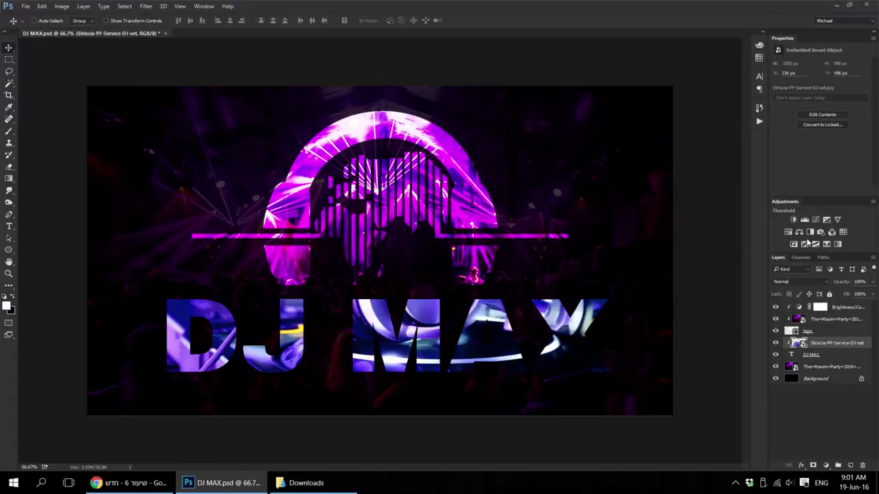
pyautogui.click(794, 219)
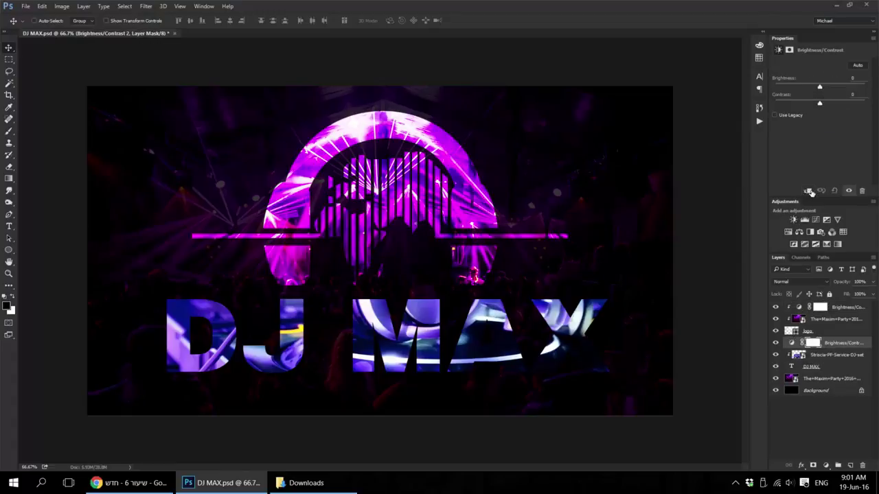
pyautogui.click(809, 191)
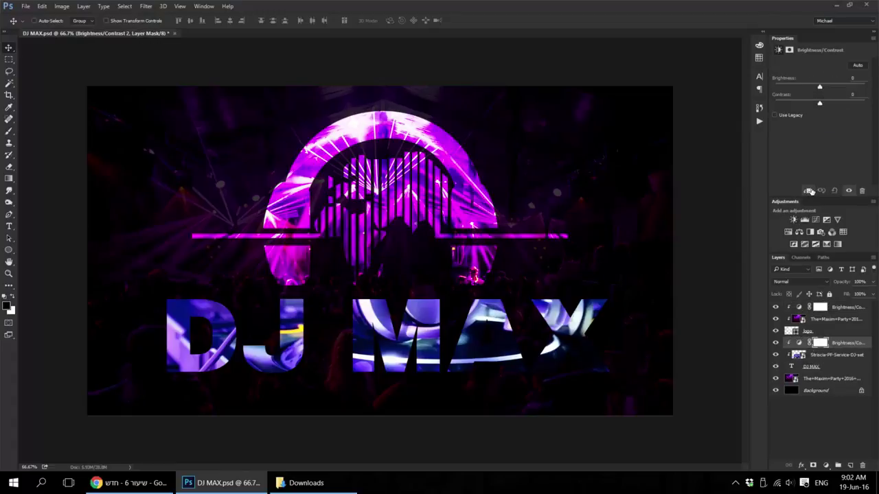
pyautogui.moveTo(822, 88)
pyautogui.mouseDown()
pyautogui.moveTo(864, 87)
pyautogui.moveTo(855, 104)
pyautogui.moveTo(784, 103)
pyautogui.mouseUp()
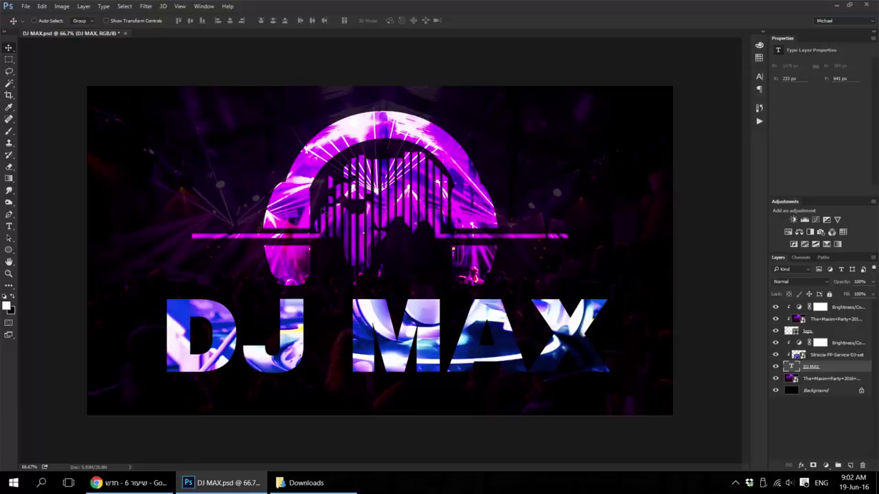
# Step: Add a white Outer Glow with Normal blend mode to the DJ MAX text layer
pyautogui.doubleClick(850, 368)
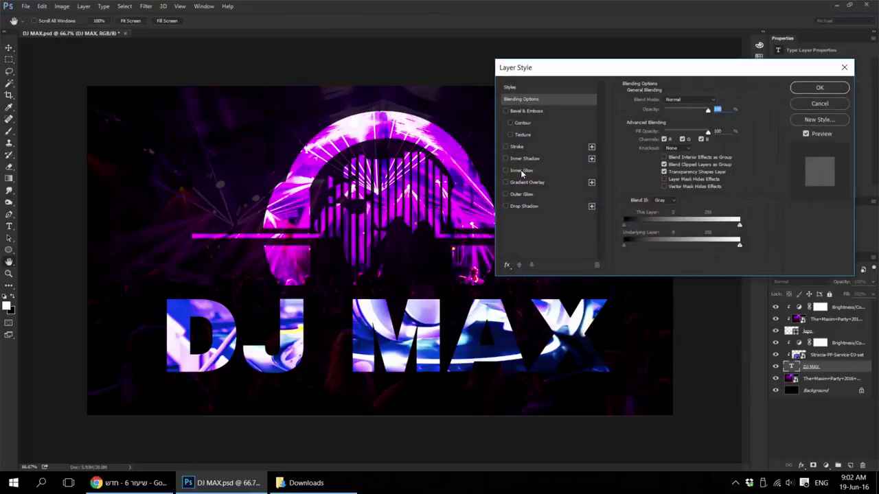
pyautogui.click(519, 195)
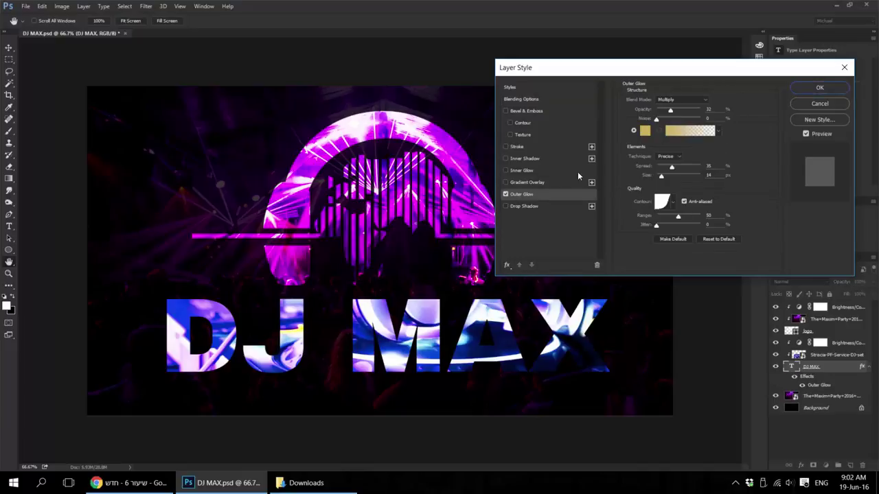
pyautogui.click(677, 101)
pyautogui.click(668, 108)
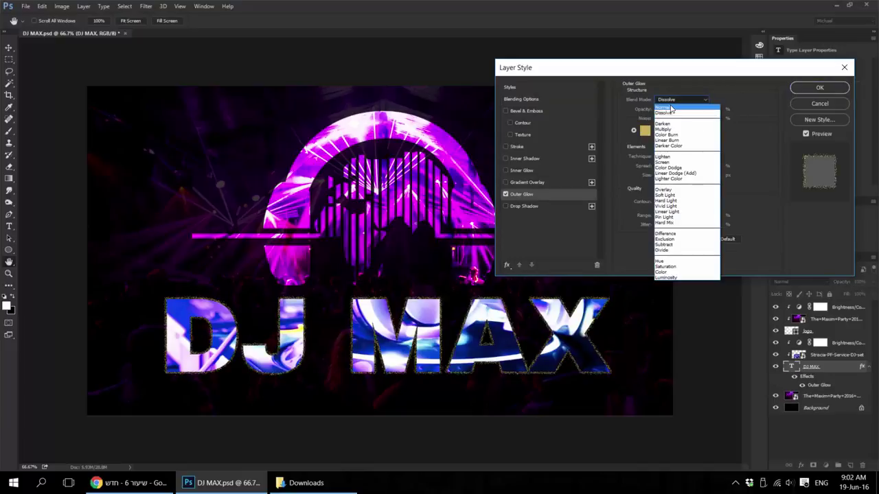
pyautogui.click(671, 108)
pyautogui.click(644, 131)
pyautogui.click(518, 109)
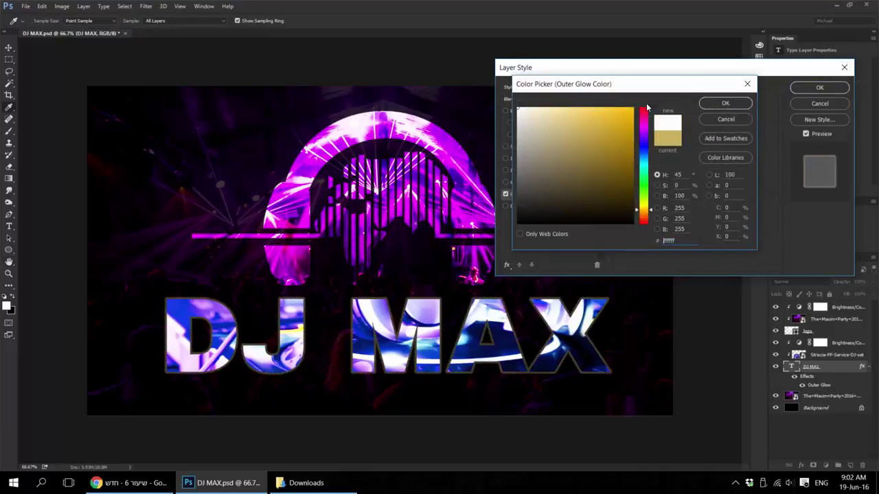
pyautogui.click(726, 104)
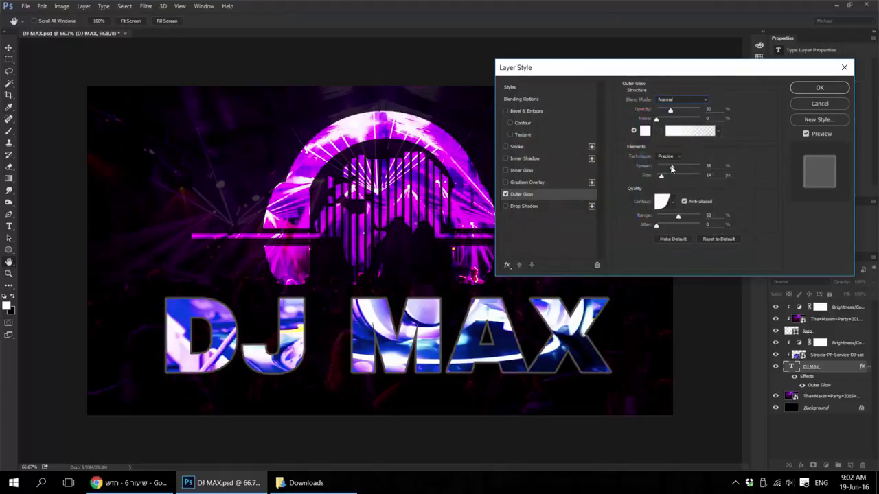
# Step: Set the glow to spread 0, opacity 50%, linear contour and size 7 px, and apply it
pyautogui.moveTo(672, 168)
pyautogui.mouseDown()
pyautogui.moveTo(657, 175)
pyautogui.moveTo(666, 177)
pyautogui.mouseUp()
pyautogui.moveTo(673, 111); pyautogui.dragTo(678, 110)
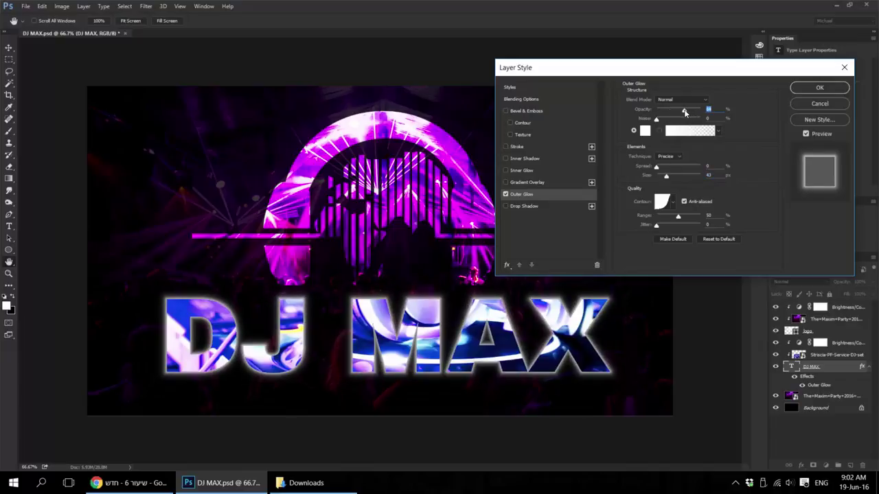
pyautogui.click(673, 202)
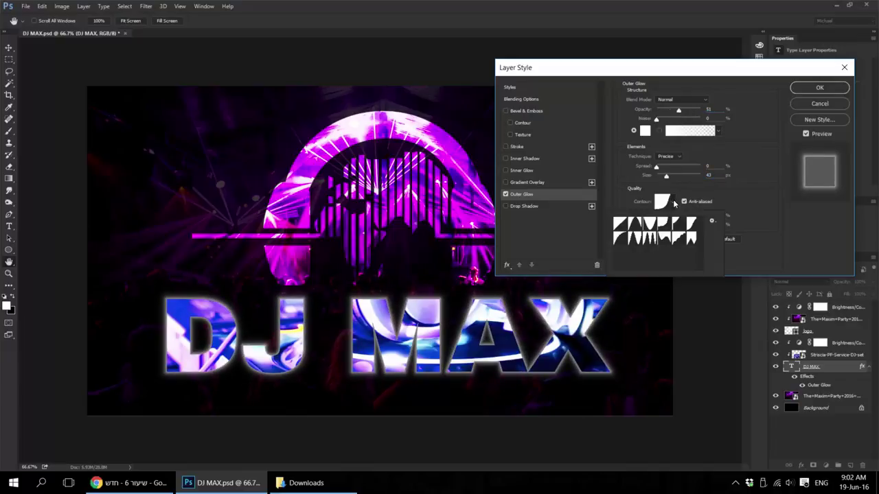
pyautogui.click(624, 222)
pyautogui.click(744, 206)
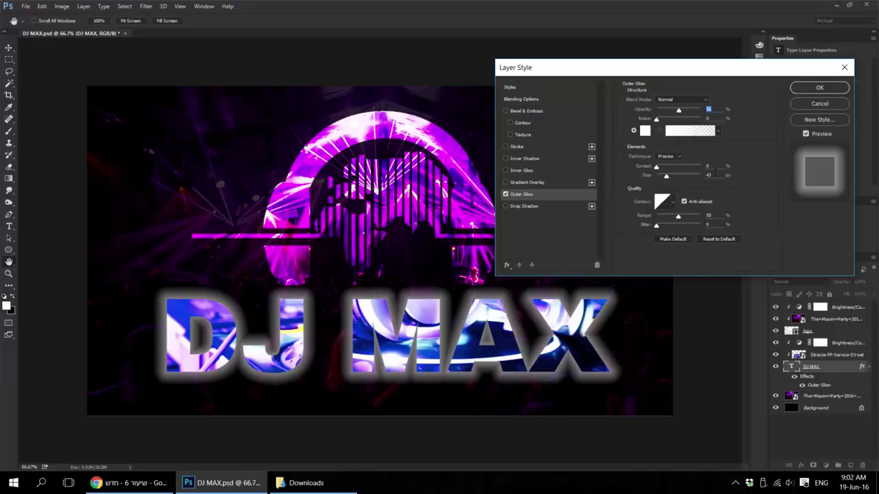
pyautogui.write('10')
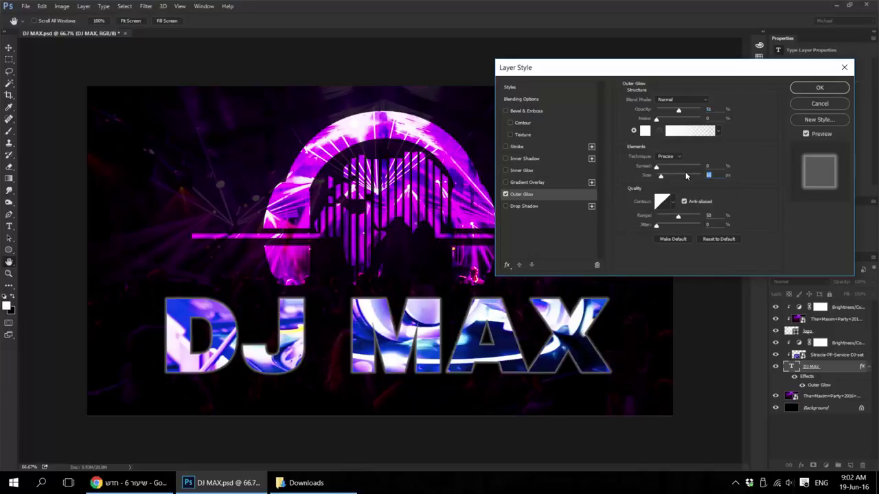
pyautogui.write('5')
pyautogui.write('7')
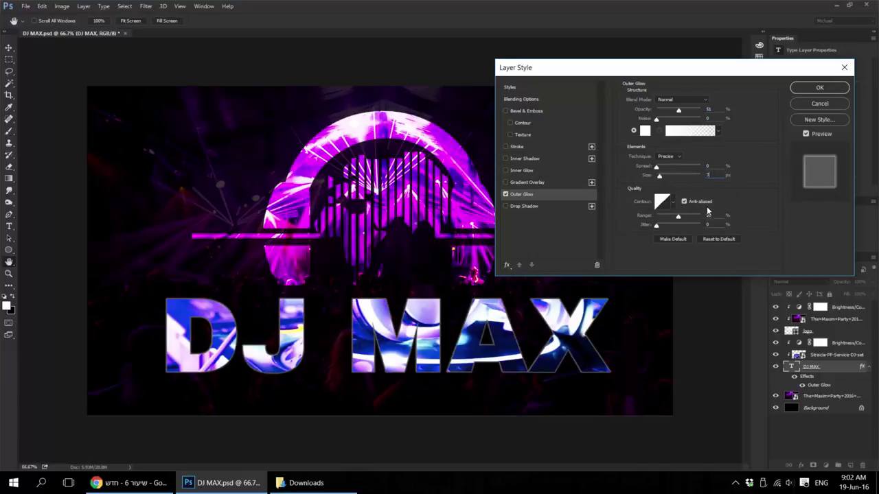
pyautogui.write('50')
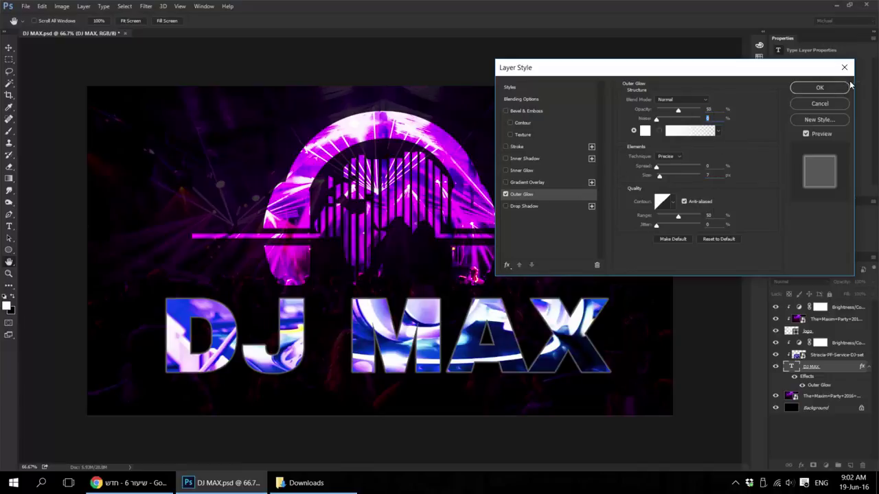
pyautogui.click(824, 87)
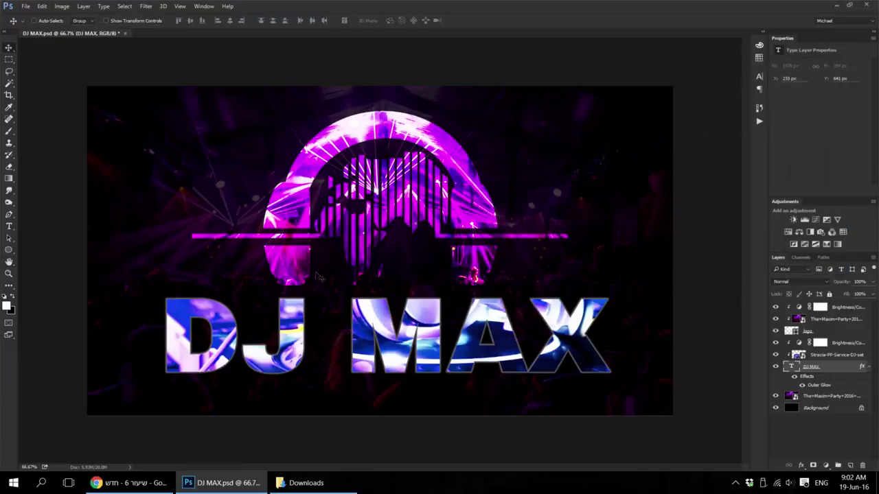
# Step: Copy the DJ MAX layer style and paste it onto the headphone logo layer
pyautogui.rightClick(836, 367)
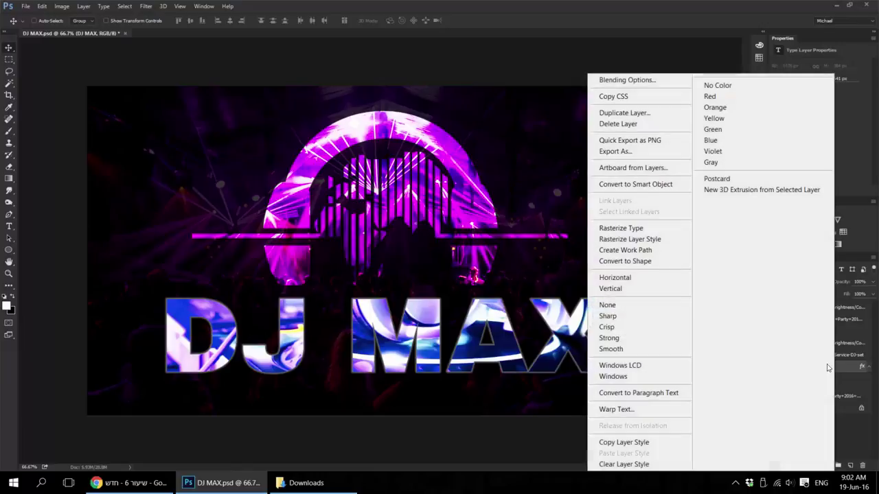
pyautogui.click(632, 444)
pyautogui.click(827, 332)
pyautogui.rightClick(827, 333)
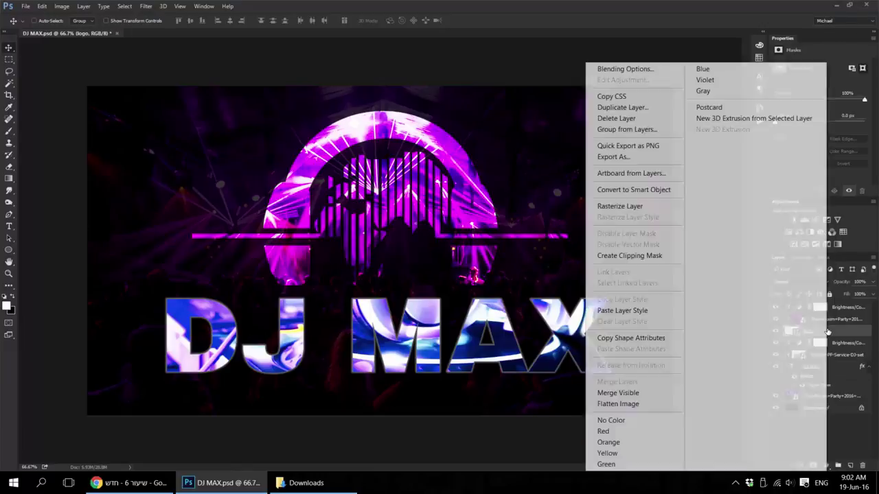
pyautogui.click(622, 313)
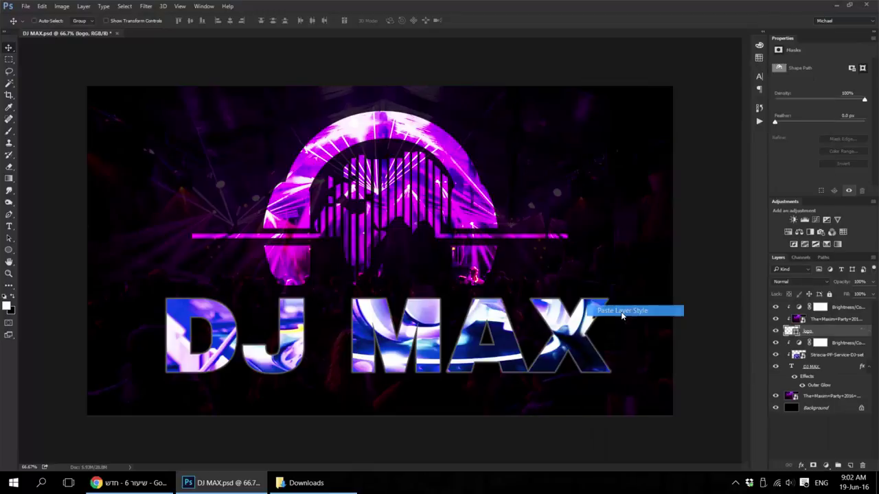
# Step: Collapse both effects lists and view the artwork at 100%, then zoom out slightly
pyautogui.click(866, 331)
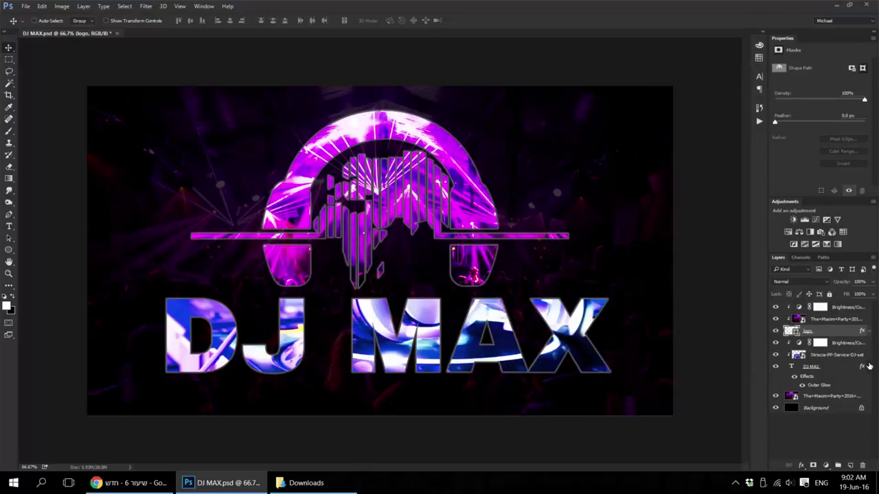
pyautogui.click(868, 367)
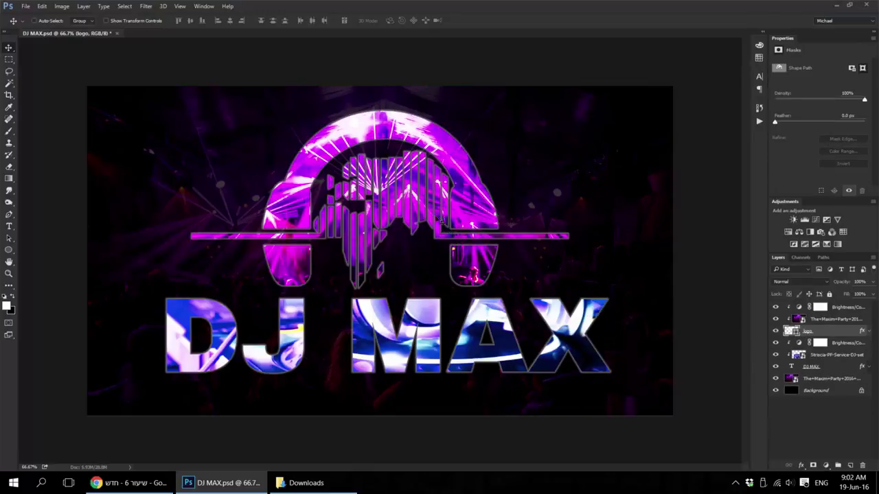
pyautogui.press('z')
pyautogui.rightClick(388, 247)
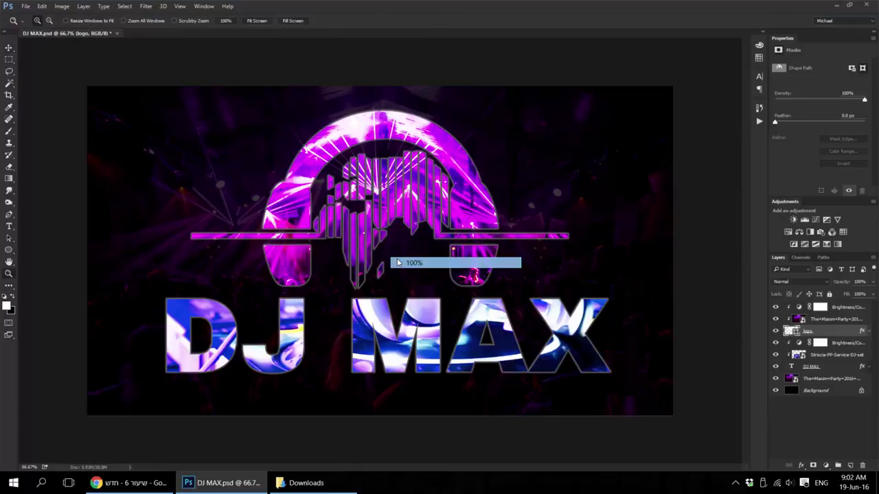
pyautogui.click(485, 260)
pyautogui.keyDown('alt'); pyautogui.click(546, 285); pyautogui.keyUp('alt')
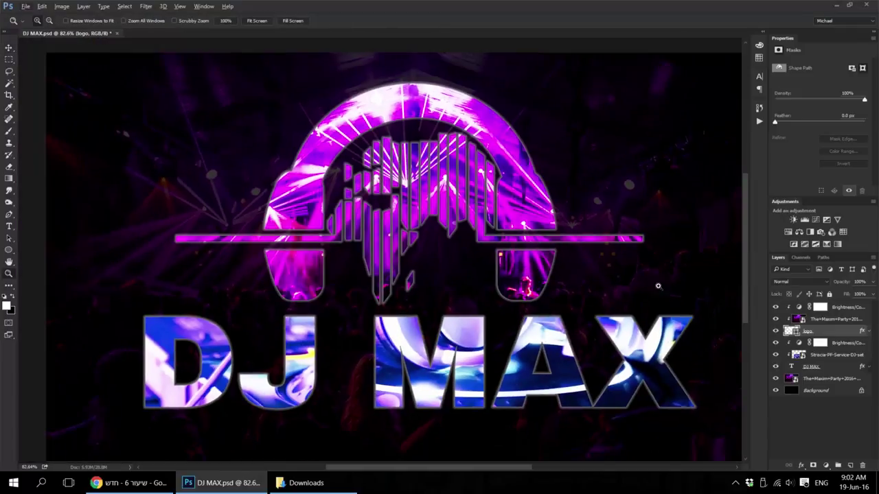
pyautogui.click(830, 379)
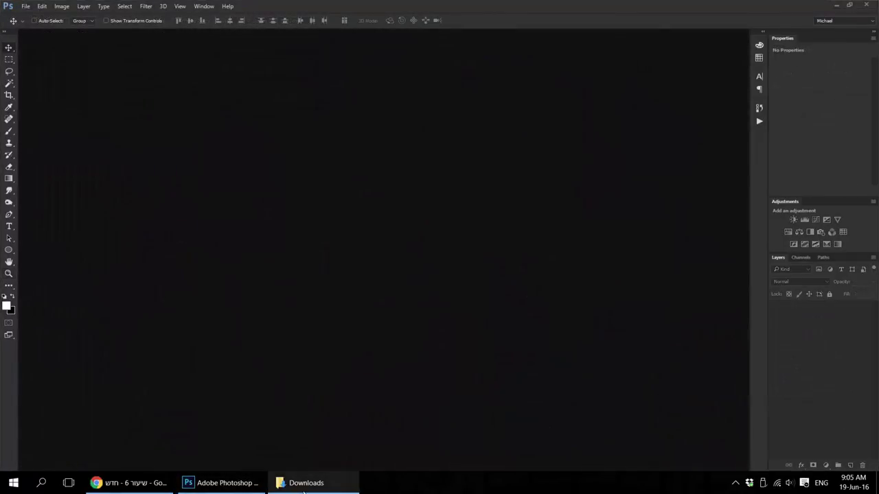
# Step: Preview the frame and artwork images in Downloads, then open shutterstock_231085747 in Photoshop
pyautogui.click(304, 484)
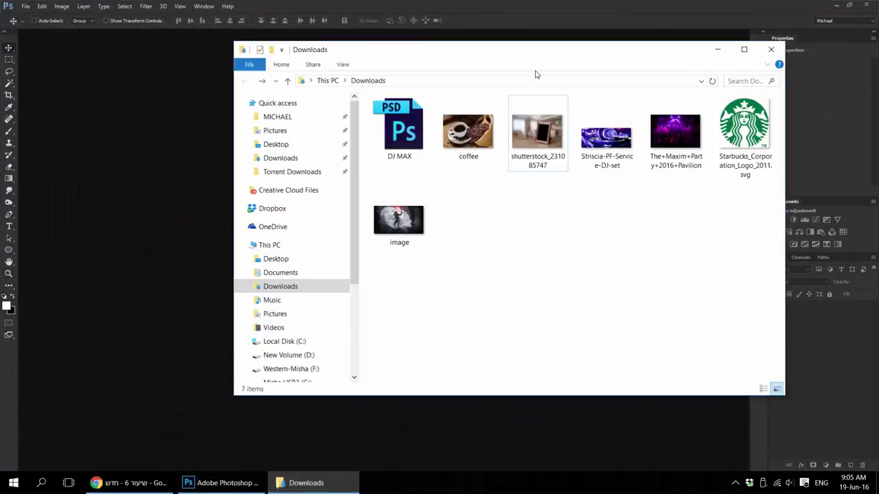
pyautogui.doubleClick(557, 97)
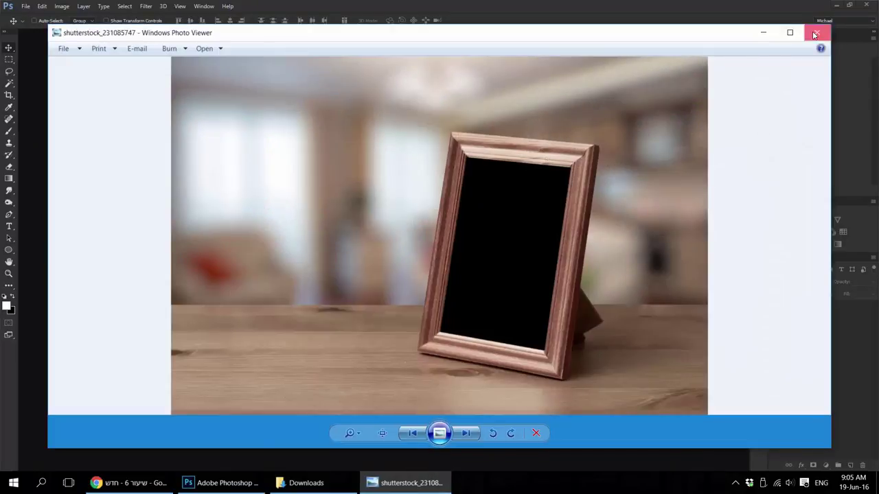
pyautogui.click(817, 32)
pyautogui.doubleClick(414, 208)
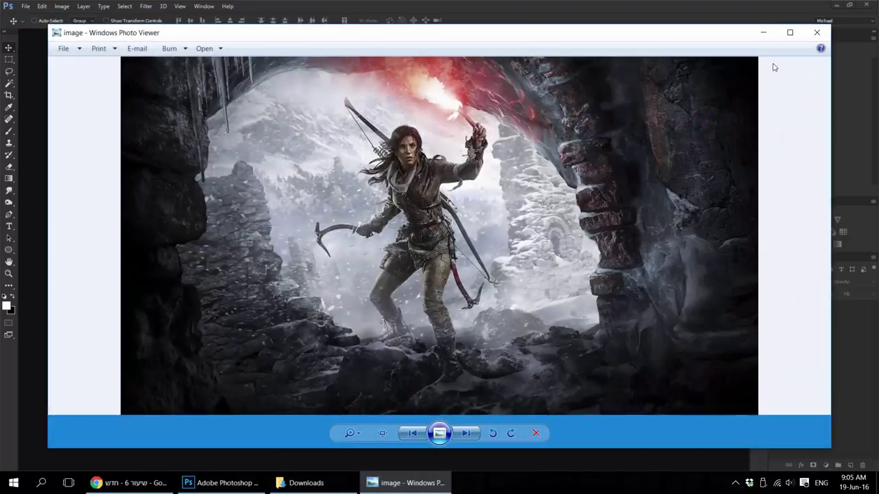
pyautogui.click(817, 32)
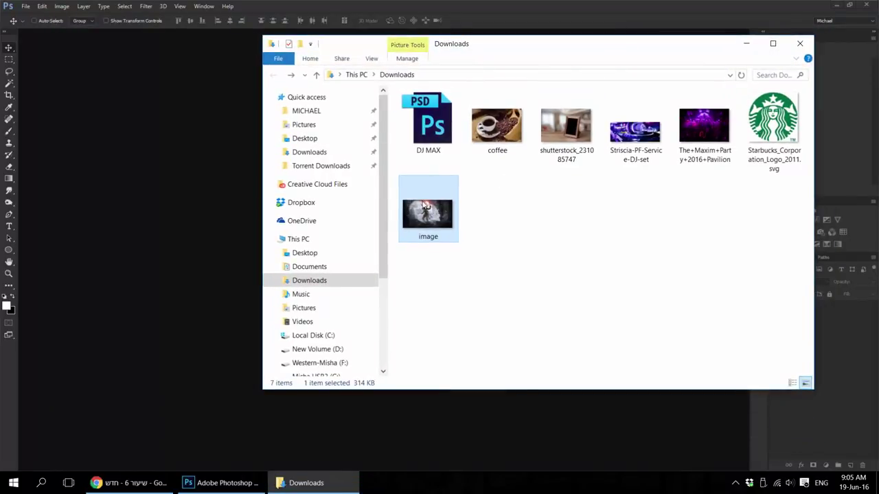
pyautogui.moveTo(566, 127); pyautogui.dragTo(204, 165)
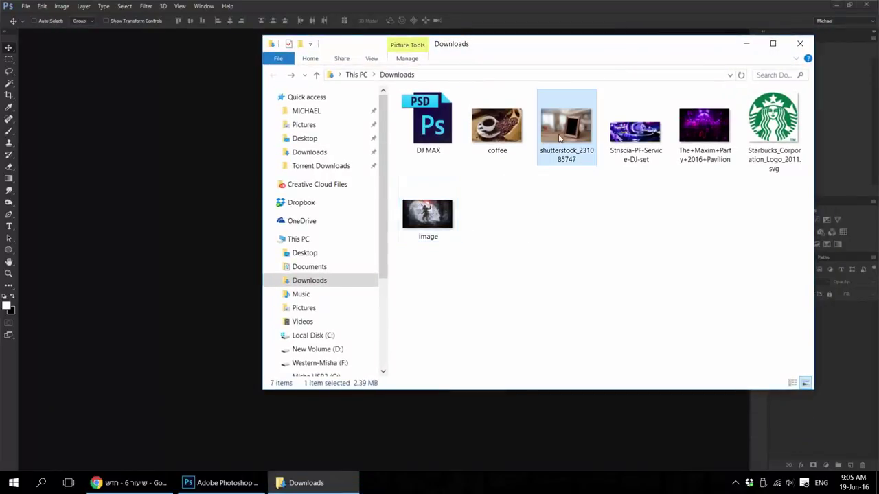
# Step: Zoom in and start a perspective crop at the frame opening's top-left inner corner
pyautogui.press('z')
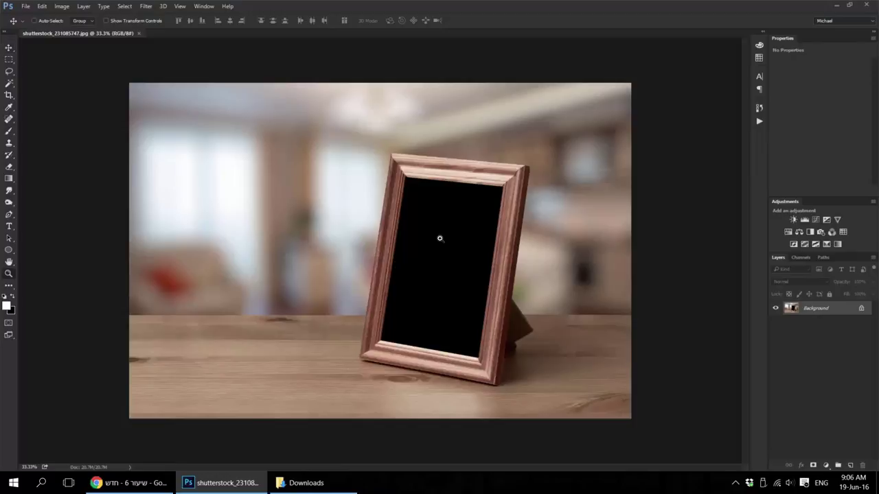
pyautogui.click(443, 242)
pyautogui.rightClick(14, 95)
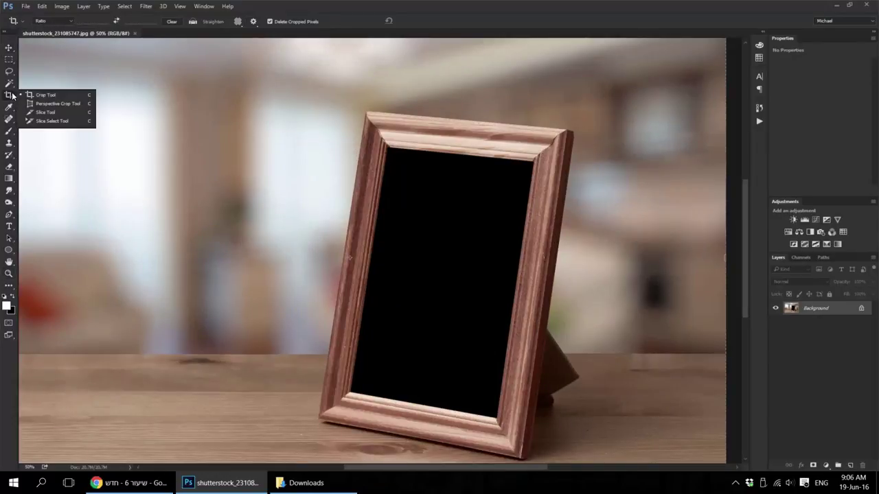
pyautogui.click(40, 103)
pyautogui.scroll(2, 476, 149)
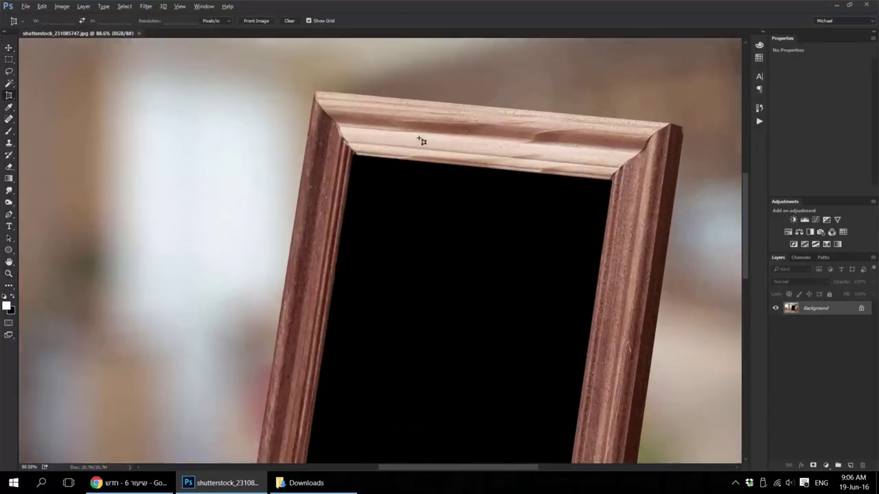
pyautogui.scroll(3, 418, 141)
pyautogui.scroll(2, 336, 159)
pyautogui.scroll(2, 343, 167)
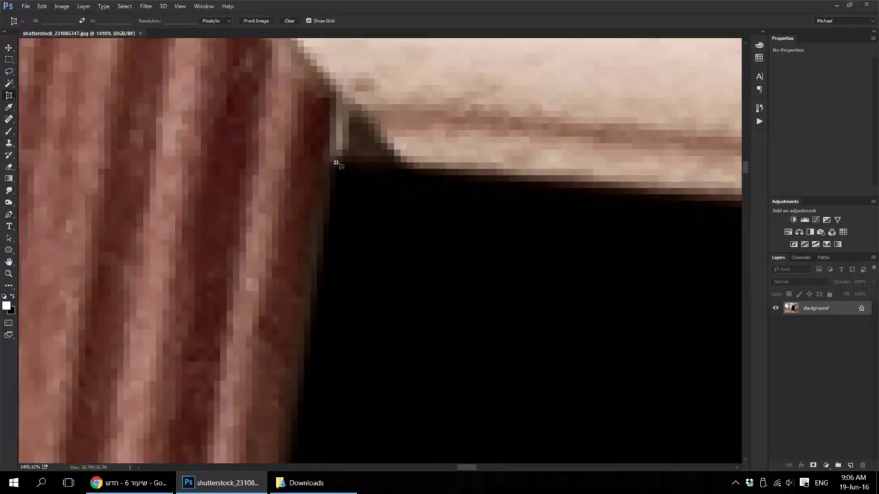
pyautogui.click(336, 163)
# Step: Place the crop's top-right corner on the frame opening's top-right inner corner
pyautogui.moveTo(588, 229); pyautogui.dragTo(316, 226)
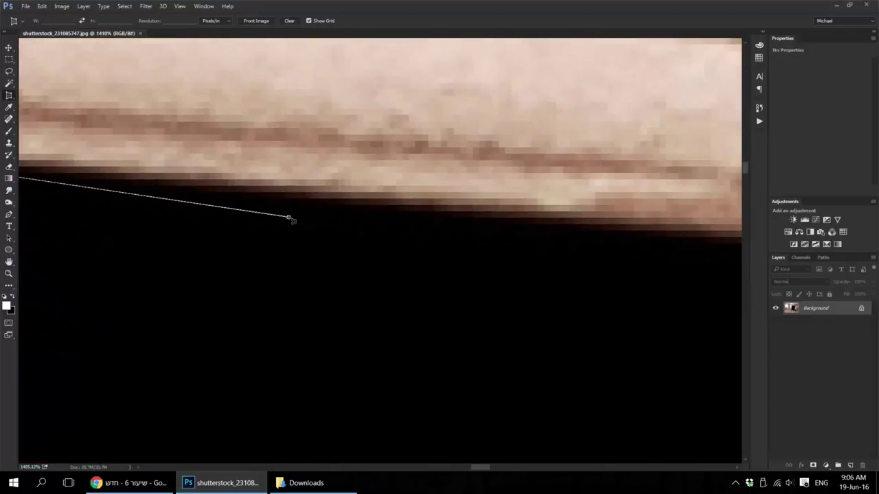
pyautogui.scroll(-2, 289, 217)
pyautogui.scroll(-2, 289, 217)
pyautogui.scroll(-2, 289, 217)
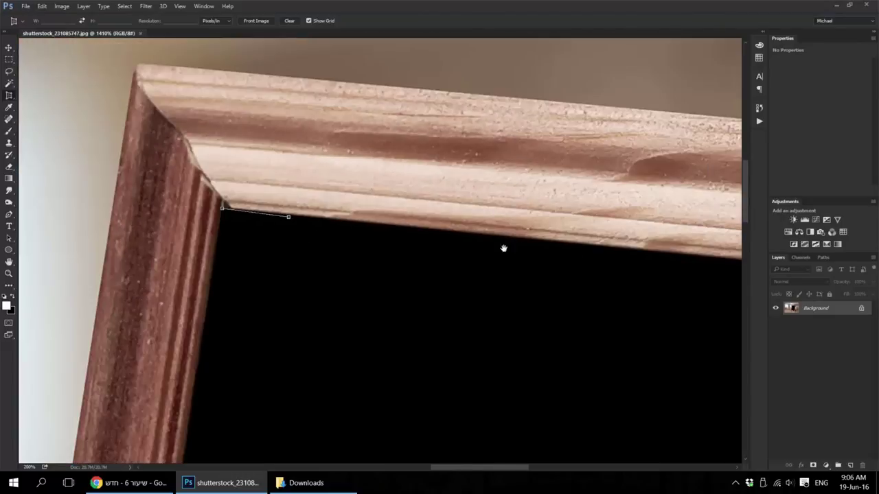
pyautogui.moveTo(504, 248); pyautogui.dragTo(387, 222)
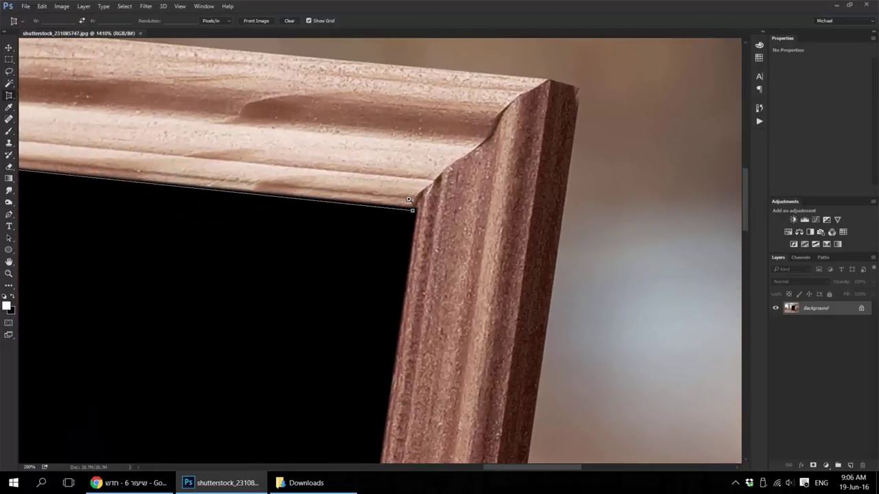
pyautogui.scroll(1, 408, 199)
pyautogui.scroll(1, 412, 206)
pyautogui.scroll(2, 432, 227)
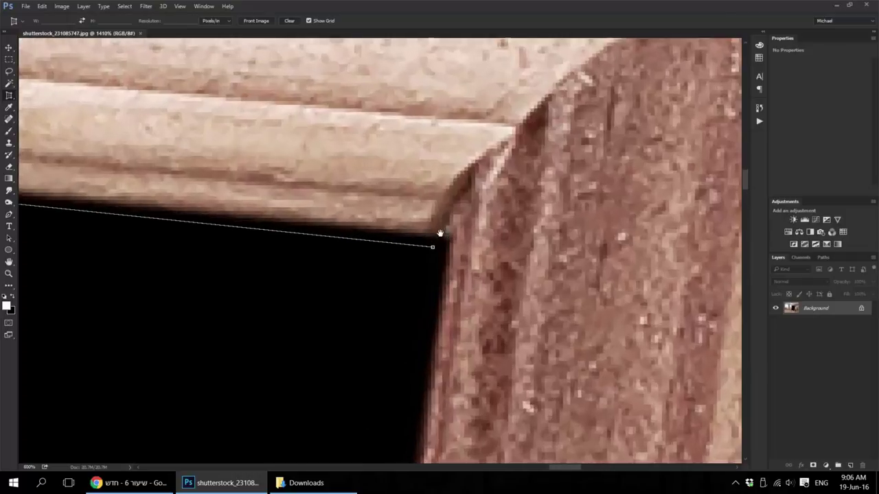
pyautogui.scroll(3, 441, 233)
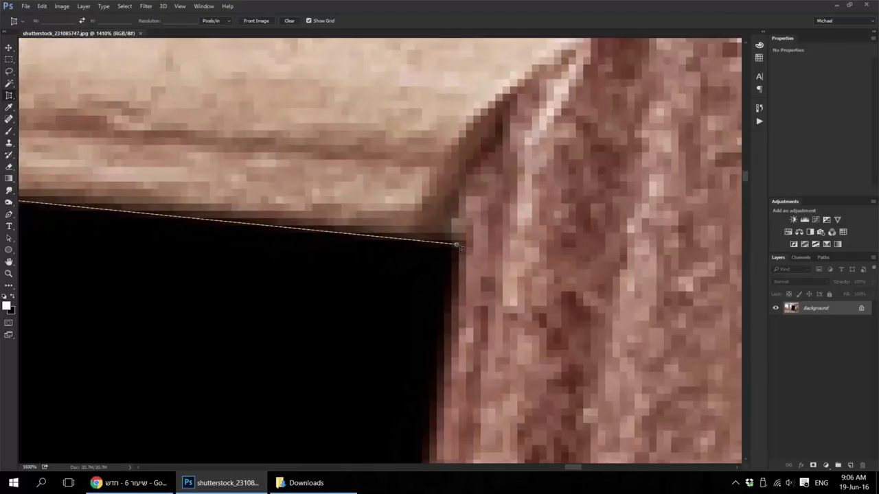
pyautogui.moveTo(457, 246); pyautogui.dragTo(468, 250)
# Step: Place the crop's bottom-right corner and refine its alignment with the frame opening
pyautogui.scroll(-5, 469, 250)
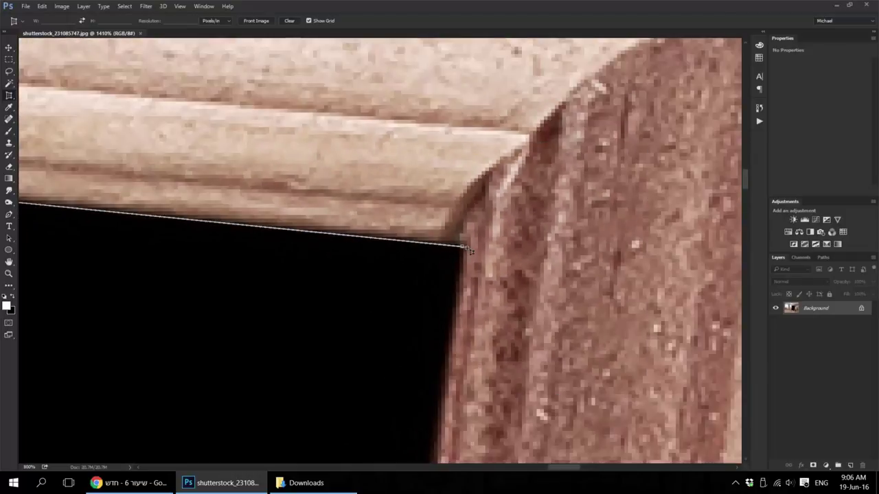
pyautogui.scroll(-1, 469, 250)
pyautogui.scroll(-3, 469, 250)
pyautogui.scroll(-2, 469, 251)
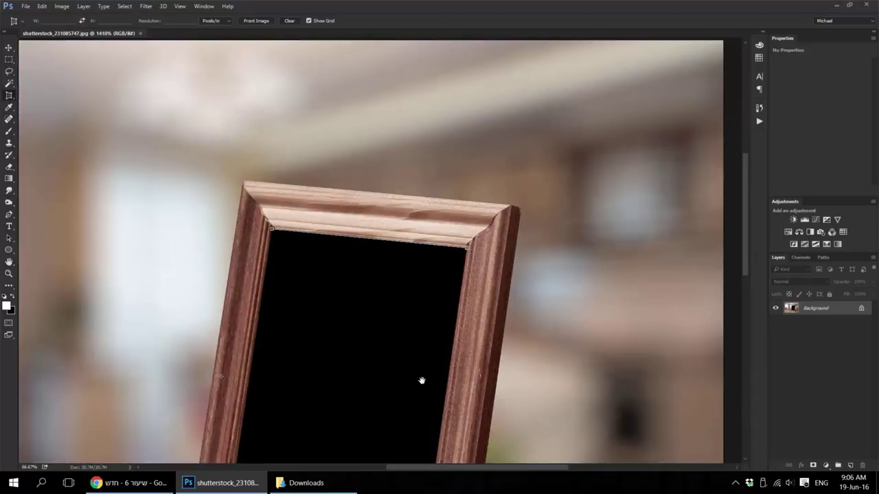
pyautogui.moveTo(422, 381); pyautogui.dragTo(446, 172)
pyautogui.scroll(3, 441, 269)
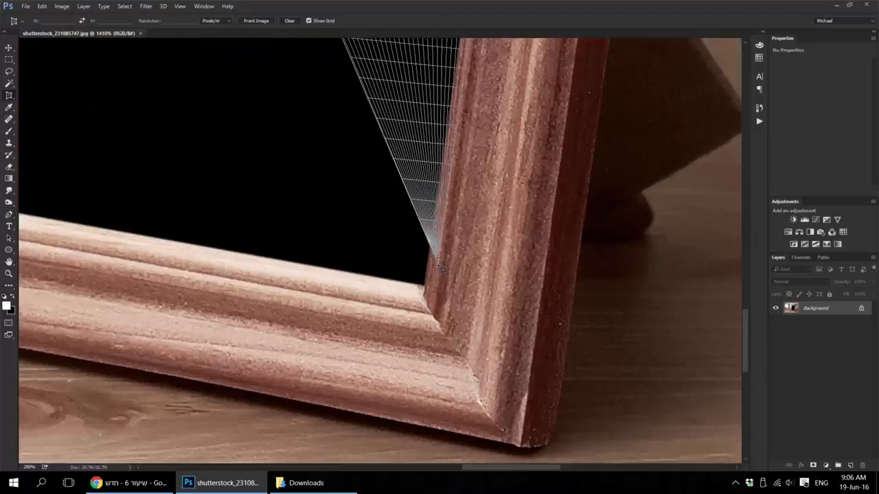
pyautogui.scroll(2, 442, 269)
pyautogui.moveTo(441, 268); pyautogui.dragTo(401, 320)
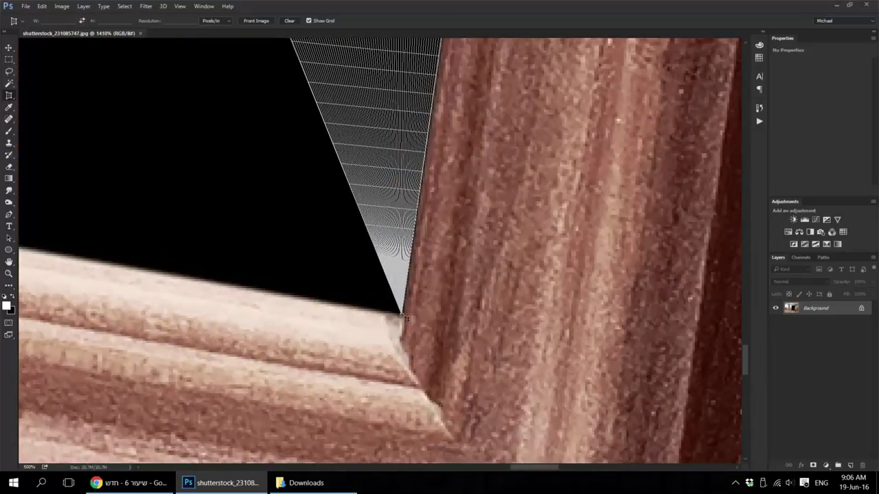
pyautogui.scroll(2, 401, 322)
pyautogui.scroll(2, 401, 322)
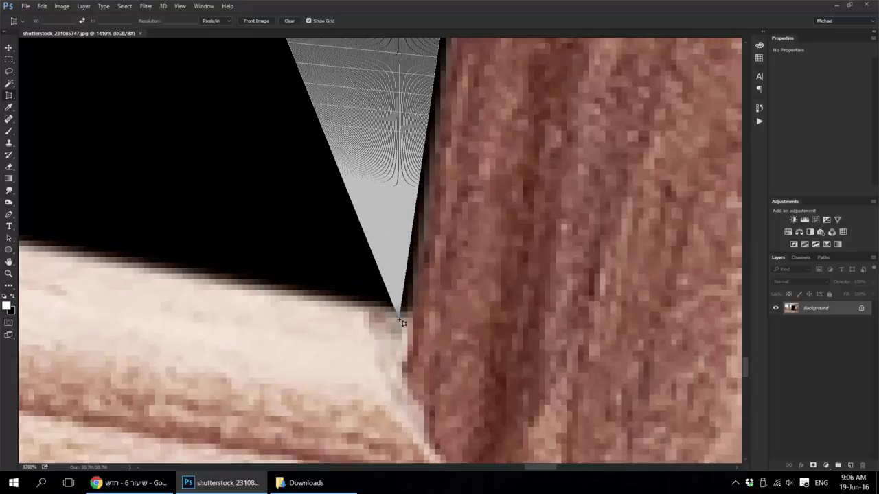
pyautogui.scroll(2, 401, 321)
pyautogui.moveTo(406, 320); pyautogui.dragTo(360, 265)
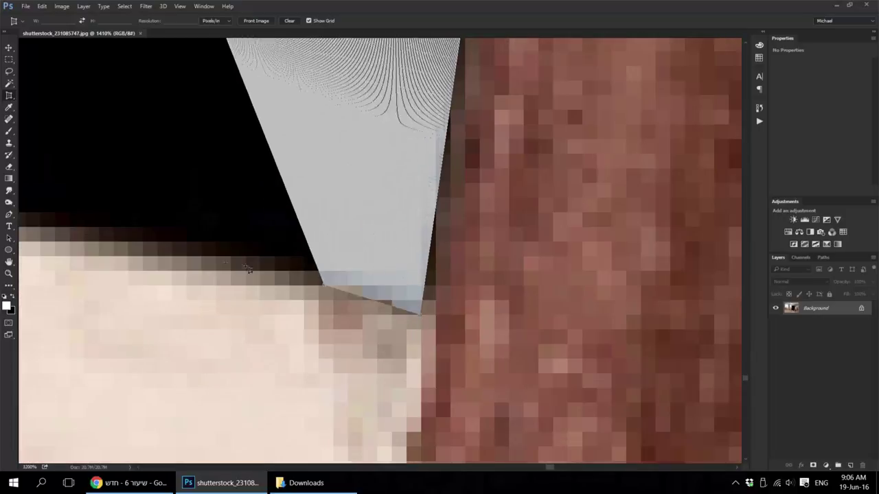
# Step: Set the crop's bottom-left corner on the opening's inner corner and fit the photo in view
pyautogui.scroll(-2, 361, 266)
pyautogui.scroll(-1, 361, 266)
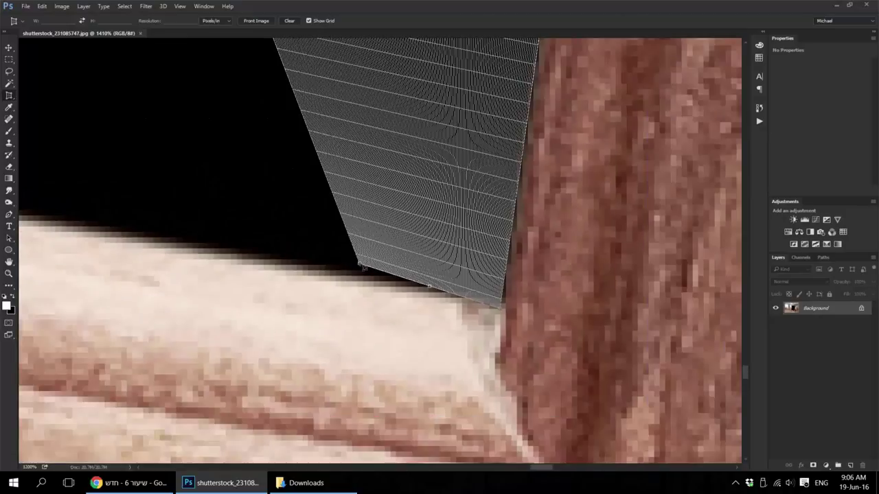
pyautogui.scroll(-1, 360, 267)
pyautogui.scroll(-1, 360, 266)
pyautogui.scroll(-2, 360, 266)
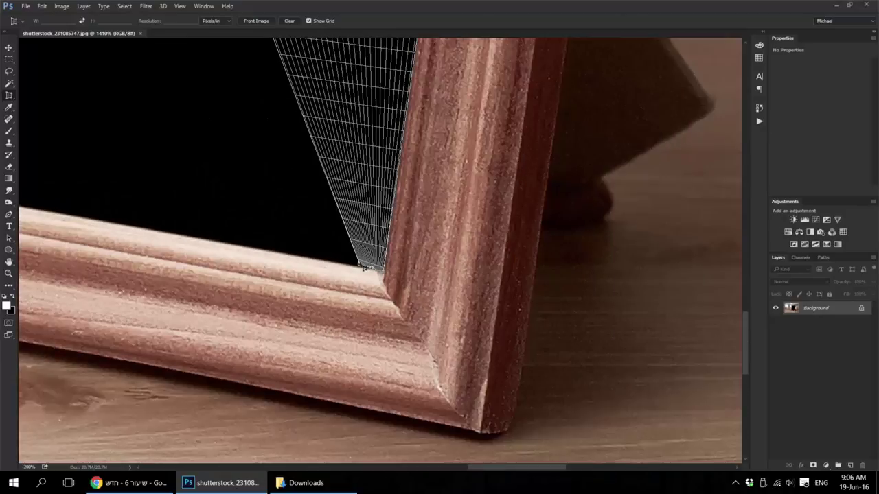
pyautogui.moveTo(226, 204); pyautogui.dragTo(343, 344)
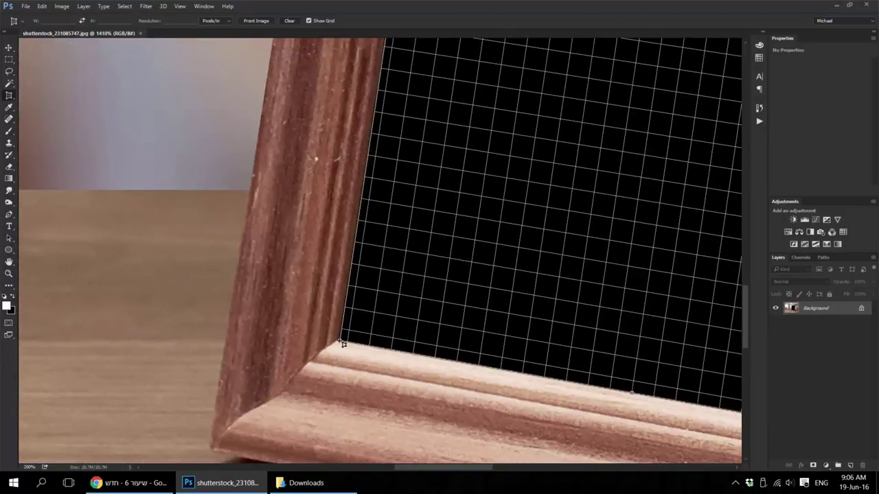
pyautogui.scroll(2, 343, 343)
pyautogui.scroll(1, 343, 343)
pyautogui.scroll(1, 342, 343)
pyautogui.scroll(1, 342, 343)
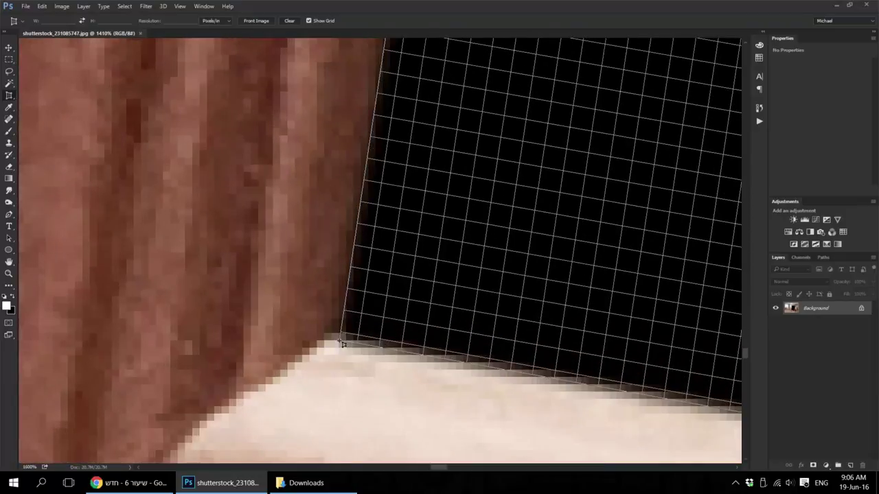
pyautogui.moveTo(342, 344); pyautogui.dragTo(341, 336)
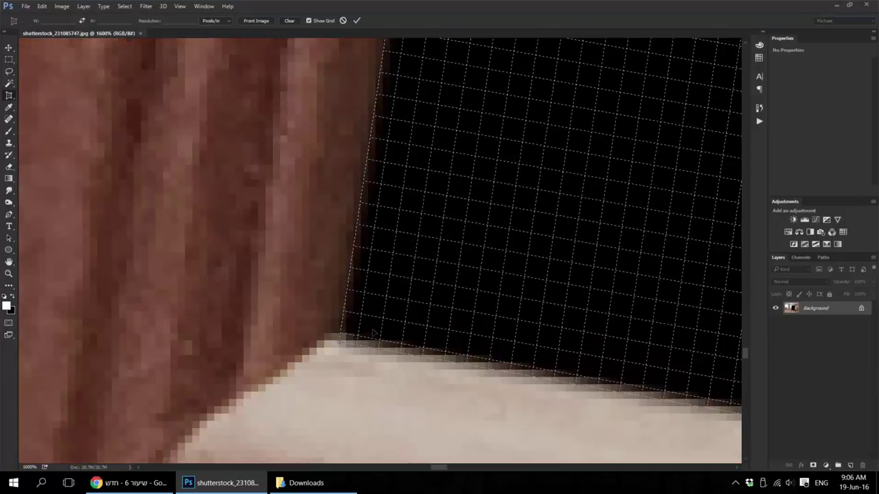
pyautogui.hotkey('ctrl', '0')
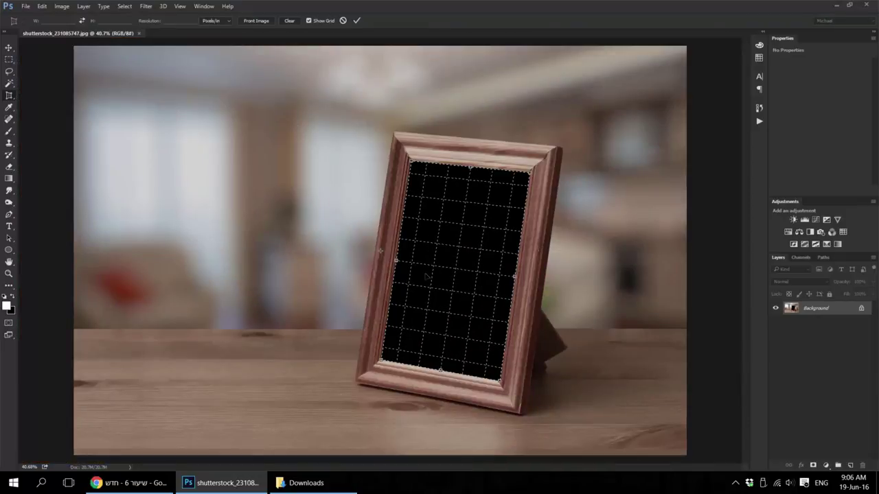
# Step: Apply the perspective crop and trim the leftover strip from the bottom edge
pyautogui.click(357, 21)
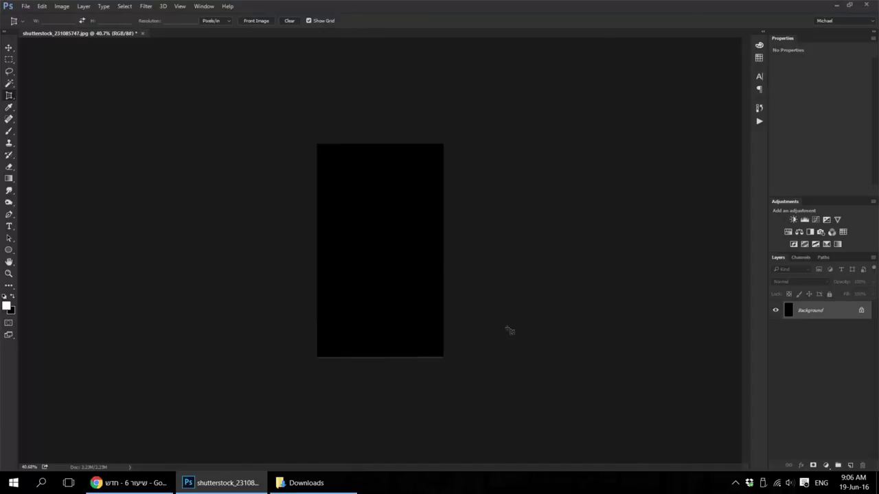
pyautogui.press('z')
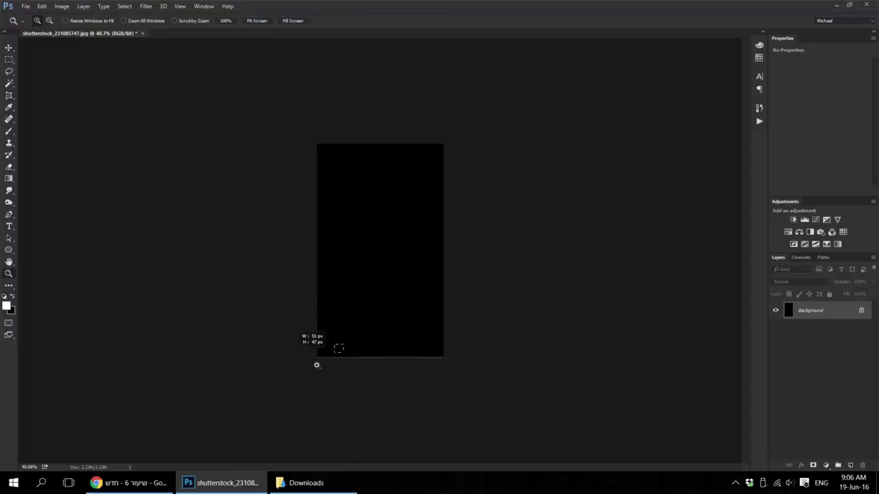
pyautogui.moveTo(343, 344)
pyautogui.mouseDown()
pyautogui.moveTo(320, 359)
pyautogui.moveTo(367, 349)
pyautogui.moveTo(301, 312)
pyautogui.mouseUp()
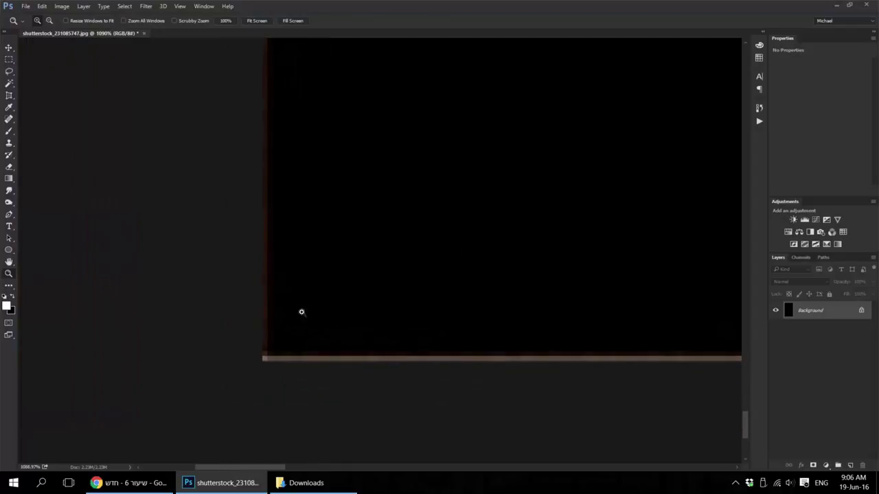
pyautogui.rightClick(9, 95)
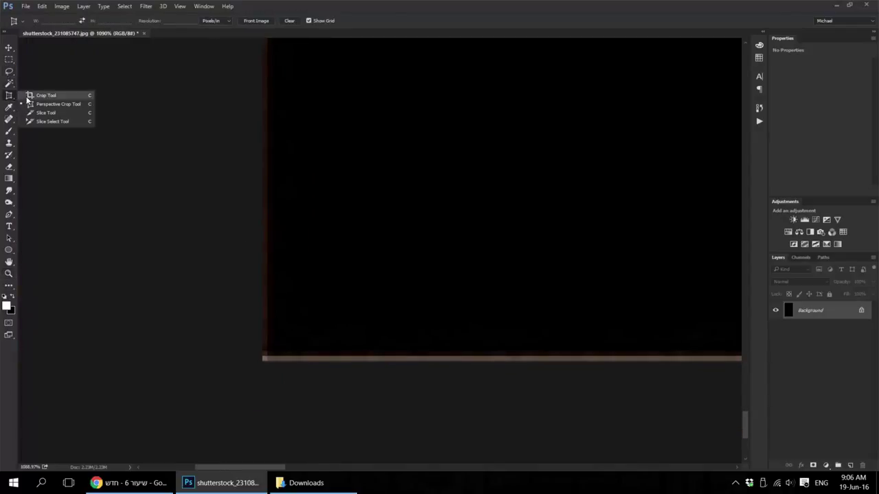
pyautogui.click(41, 95)
pyautogui.moveTo(341, 360); pyautogui.dragTo(342, 354)
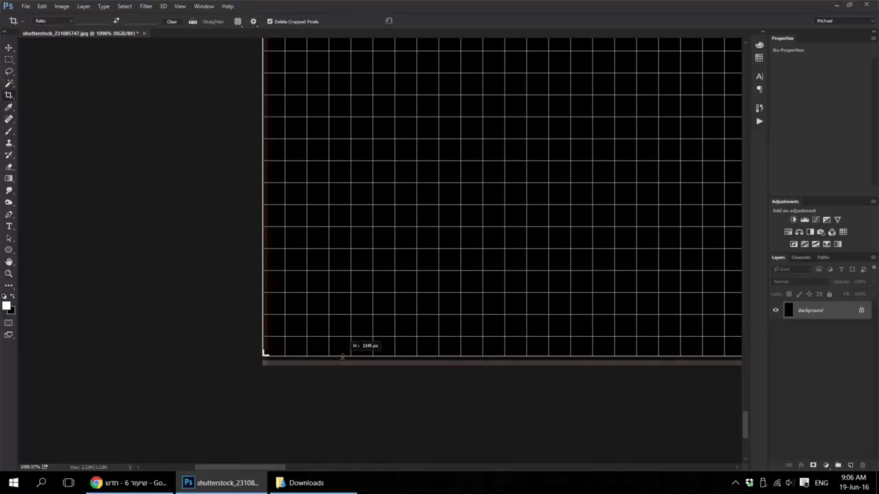
pyautogui.press('Return')
pyautogui.press('z')
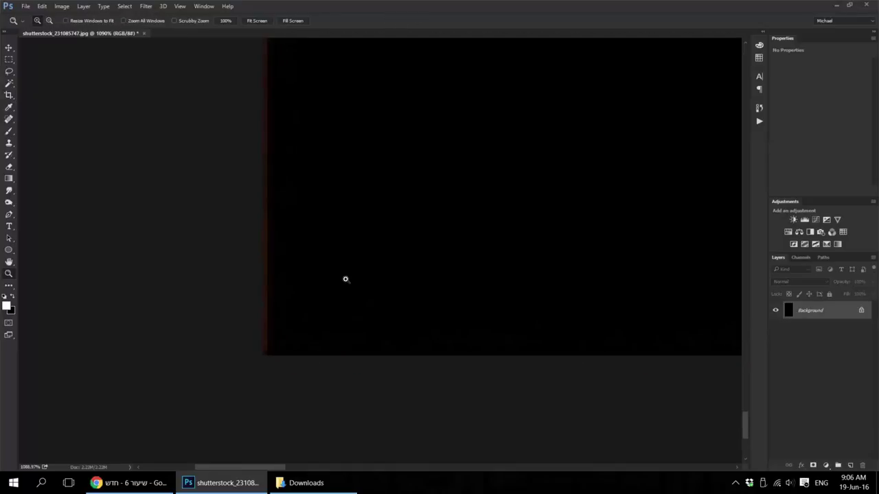
pyautogui.hotkey('ctrl', '0')
pyautogui.press('v')
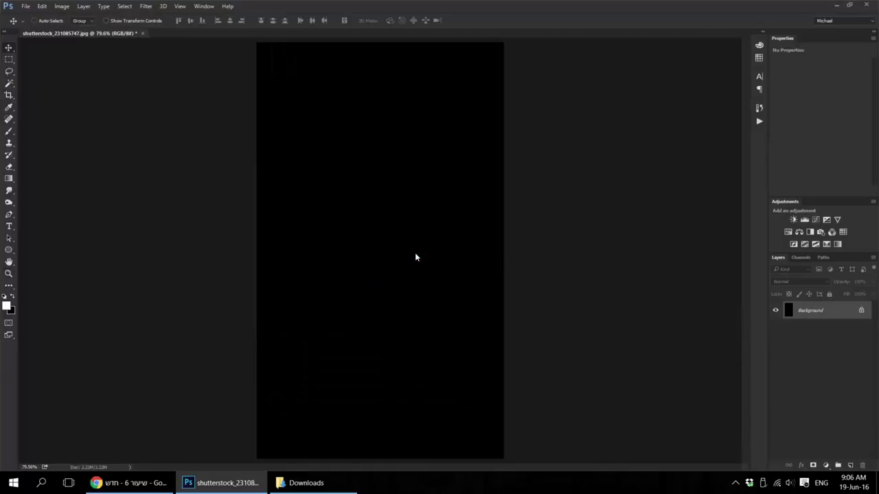
# Step: Save the cropped image as frame.psd in Photoshop PSD format in Downloads
pyautogui.hotkey('ctrl', 'shift', 's')
pyautogui.write('t')
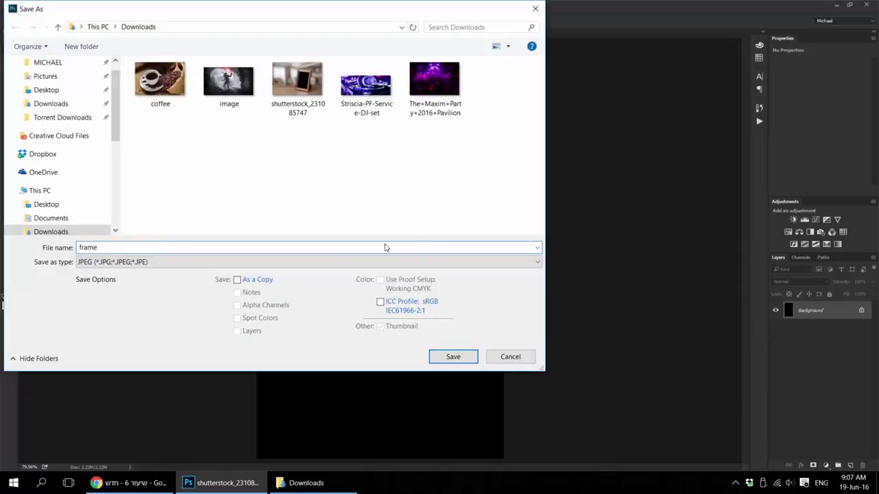
pyautogui.click(149, 262)
pyautogui.click(148, 269)
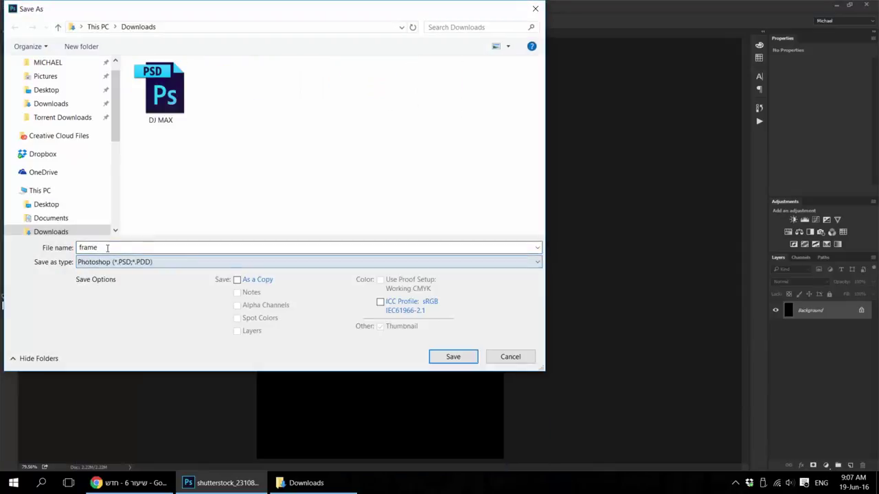
pyautogui.click(446, 359)
pyautogui.click(306, 483)
pyautogui.click(701, 137)
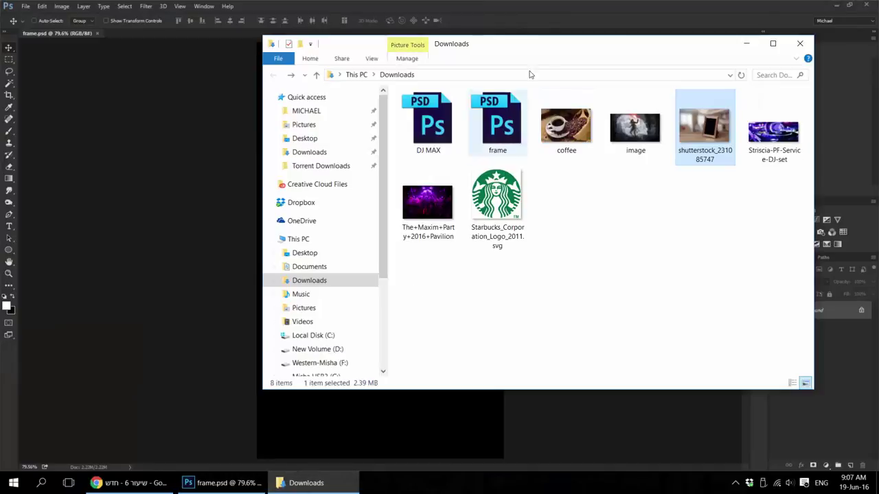
# Step: Place the 'image' artwork as a smart object, enlarge it over the canvas, and clip it to the black layer
pyautogui.moveTo(635, 127); pyautogui.dragTo(193, 232)
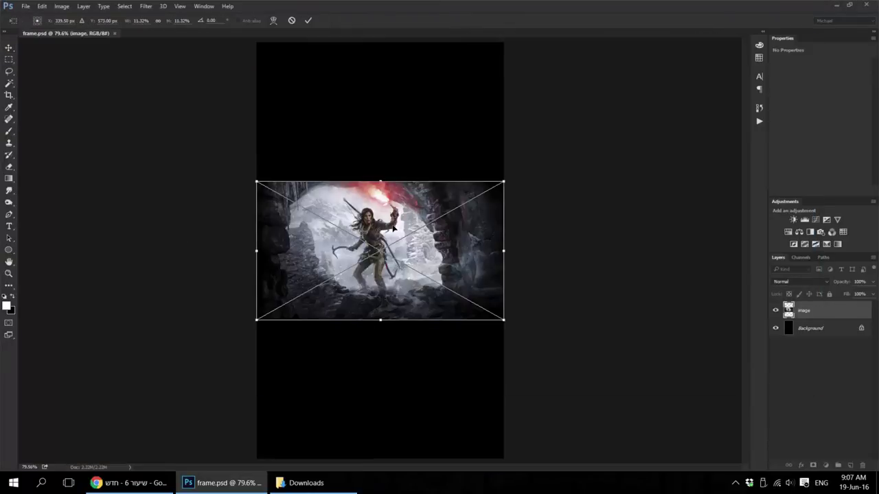
pyautogui.press('Return')
pyautogui.hotkey('ctrl', '-')
pyautogui.hotkey('ctrl', 't')
pyautogui.moveTo(465, 202)
pyautogui.mouseDown()
pyautogui.moveTo(514, 183)
pyautogui.moveTo(624, 71)
pyautogui.mouseUp()
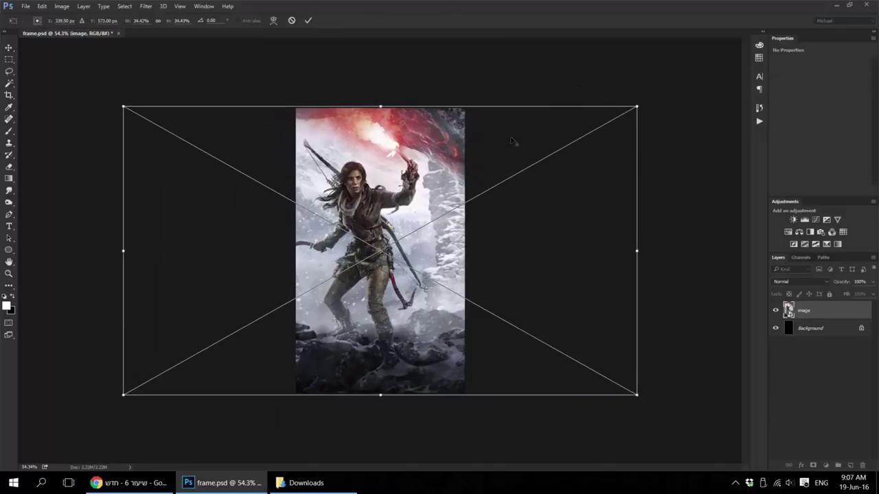
pyautogui.moveTo(386, 213); pyautogui.dragTo(412, 214)
pyautogui.press('Return')
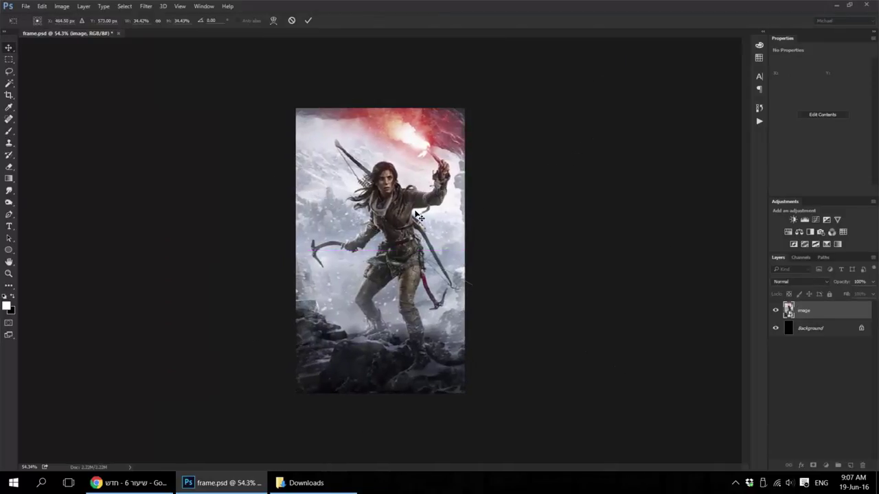
pyautogui.hotkey('ctrl', '0')
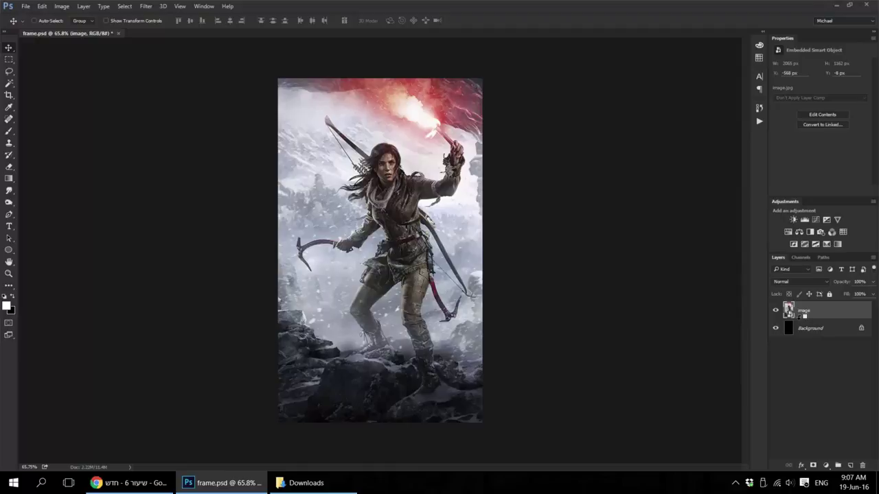
pyautogui.keyDown('alt'); pyautogui.click(809, 318); pyautogui.keyUp('alt')
# Step: Unlock the black background into Layer 0 and reselect it after checking the artwork layer
pyautogui.click(831, 333)
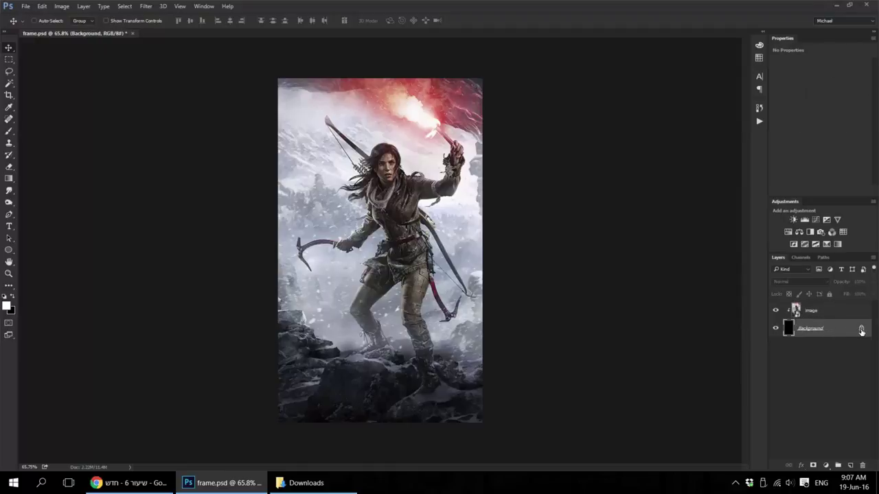
pyautogui.click(861, 331)
pyautogui.click(776, 311)
pyautogui.moveTo(386, 232)
pyautogui.mouseDown()
pyautogui.moveTo(407, 251)
pyautogui.moveTo(344, 208)
pyautogui.moveTo(421, 240)
pyautogui.mouseUp()
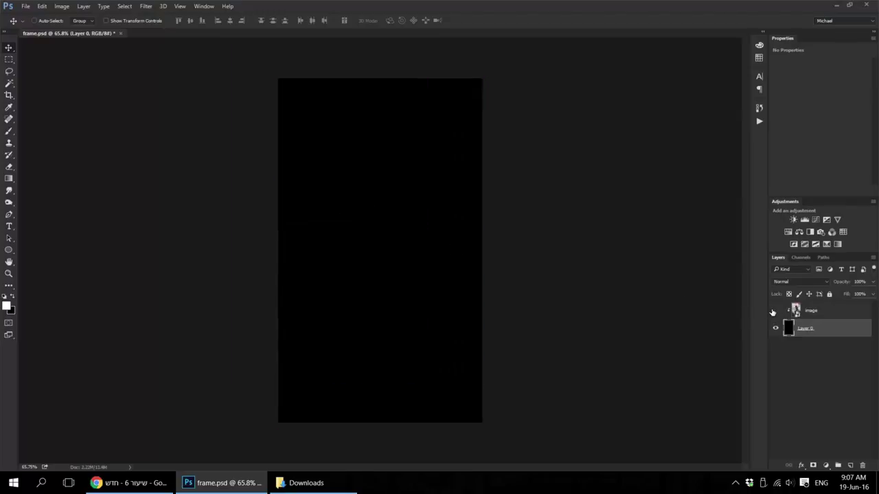
pyautogui.click(776, 311)
pyautogui.click(817, 311)
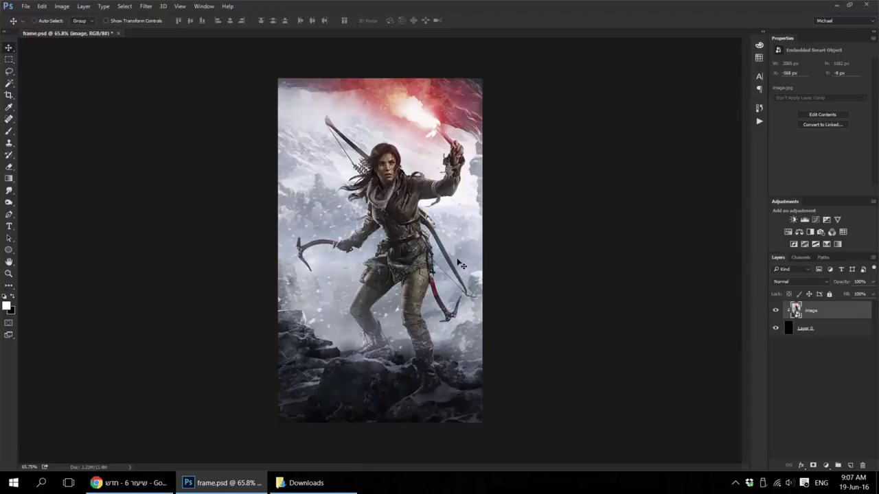
pyautogui.click(833, 332)
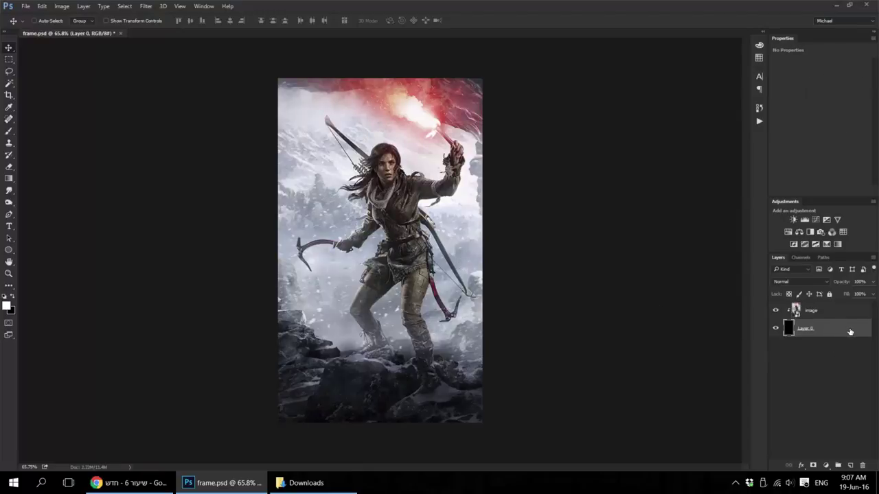
# Step: Add an inner shadow to Layer 0, resetting effects and adjusting its angle and size
pyautogui.doubleClick(850, 332)
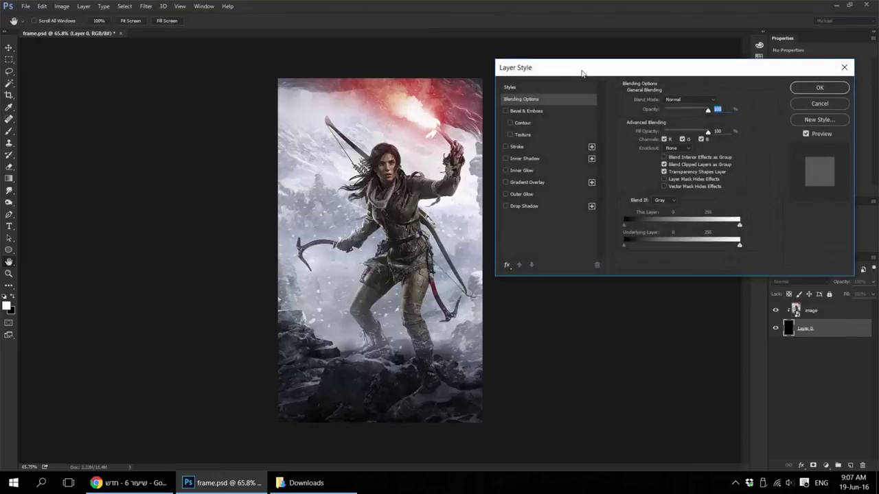
pyautogui.click(521, 158)
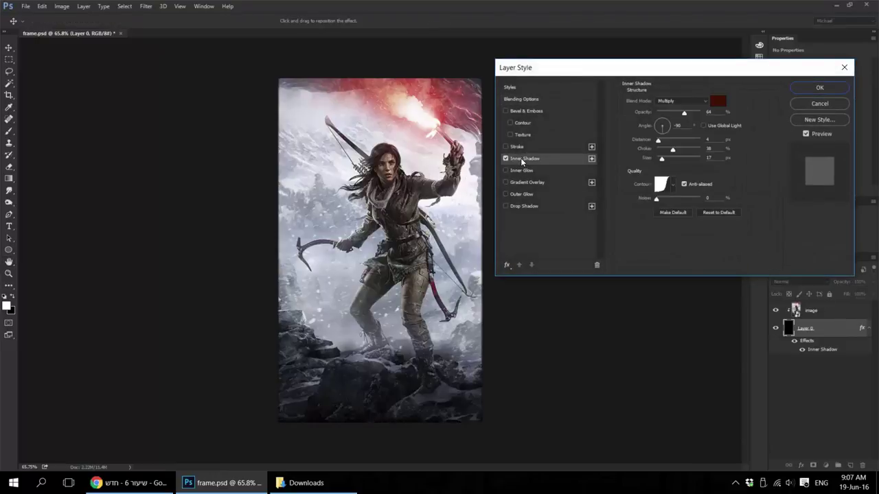
pyautogui.moveTo(331, 136)
pyautogui.mouseDown()
pyautogui.moveTo(341, 142)
pyautogui.moveTo(312, 137)
pyautogui.moveTo(338, 141)
pyautogui.mouseUp()
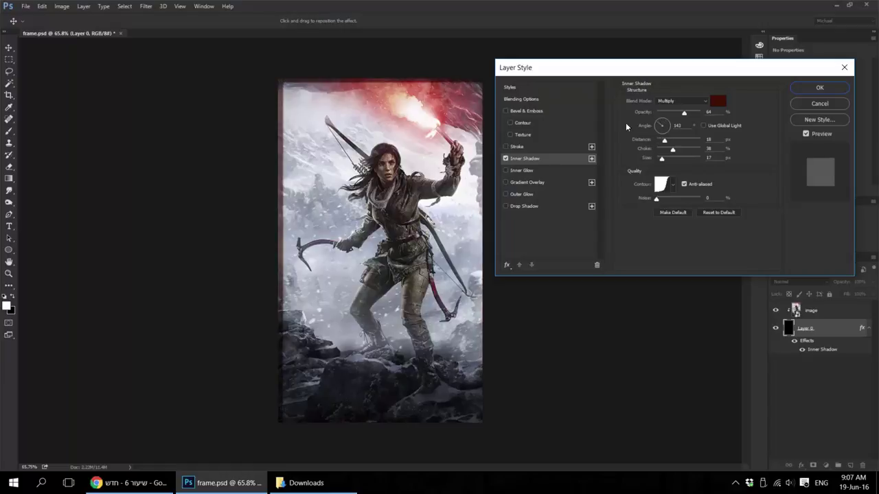
pyautogui.click(526, 87)
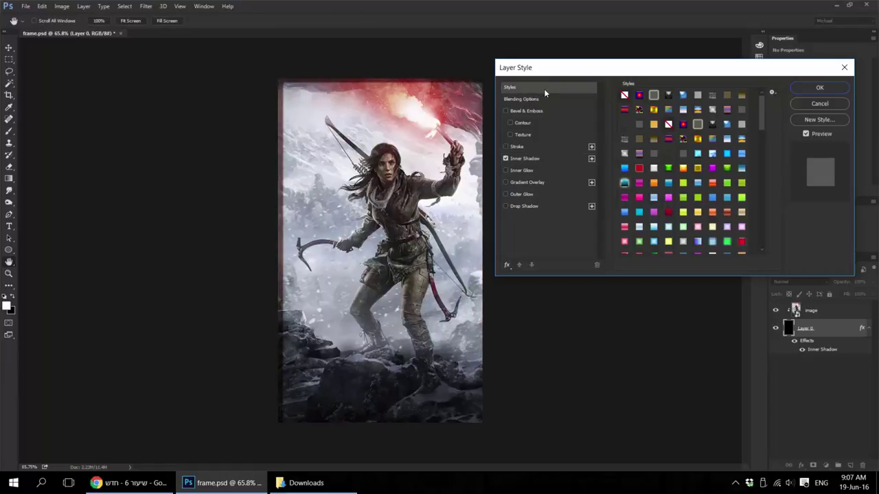
pyautogui.click(623, 95)
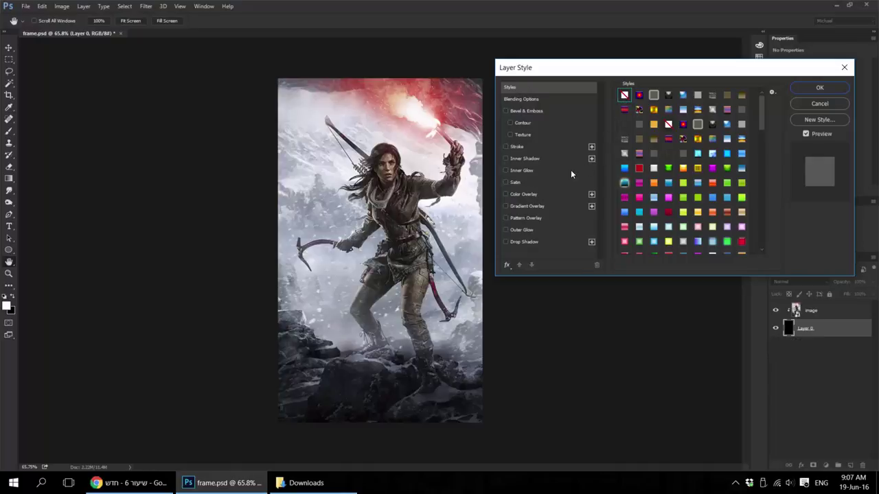
pyautogui.click(523, 159)
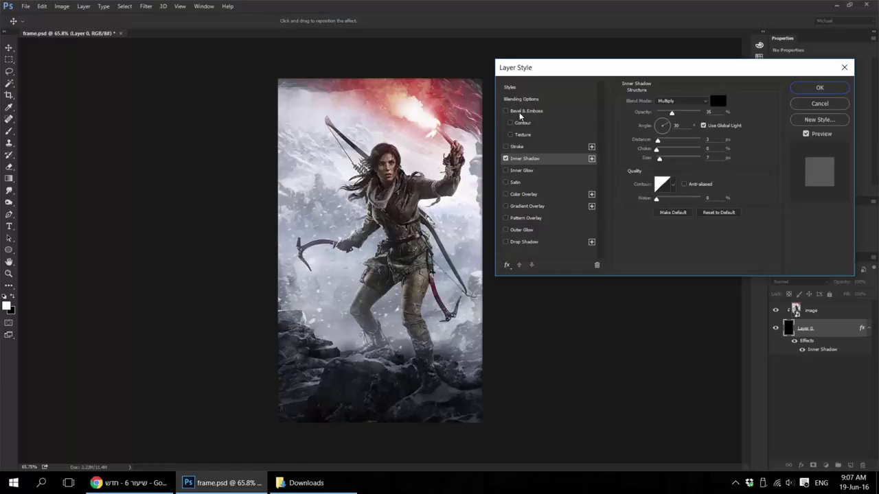
pyautogui.moveTo(426, 104)
pyautogui.mouseDown()
pyautogui.moveTo(360, 120)
pyautogui.moveTo(368, 121)
pyautogui.mouseUp()
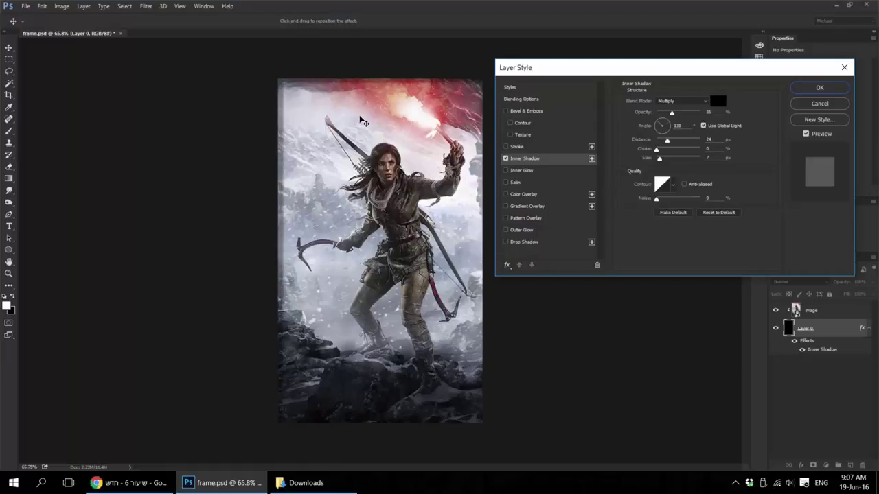
pyautogui.moveTo(660, 158); pyautogui.dragTo(663, 158)
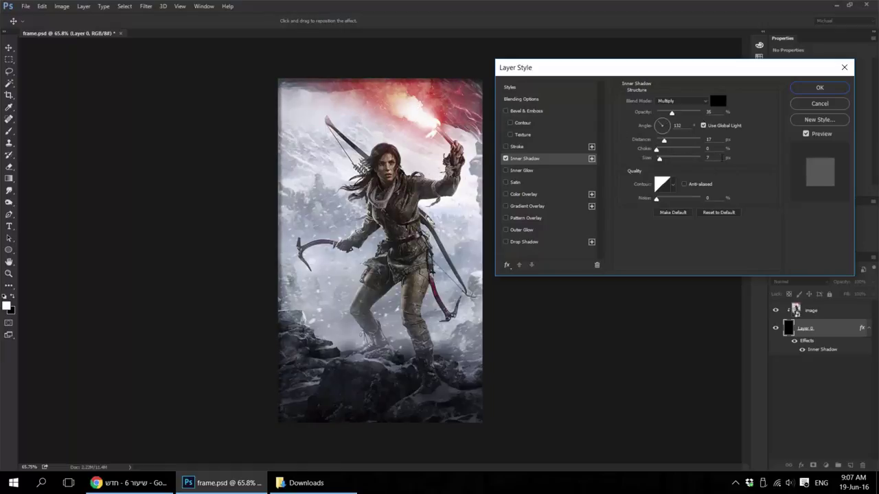
# Step: Set the inner shadow distance and size to 15 px with about 40% opacity, and apply it
pyautogui.doubleClick(716, 139)
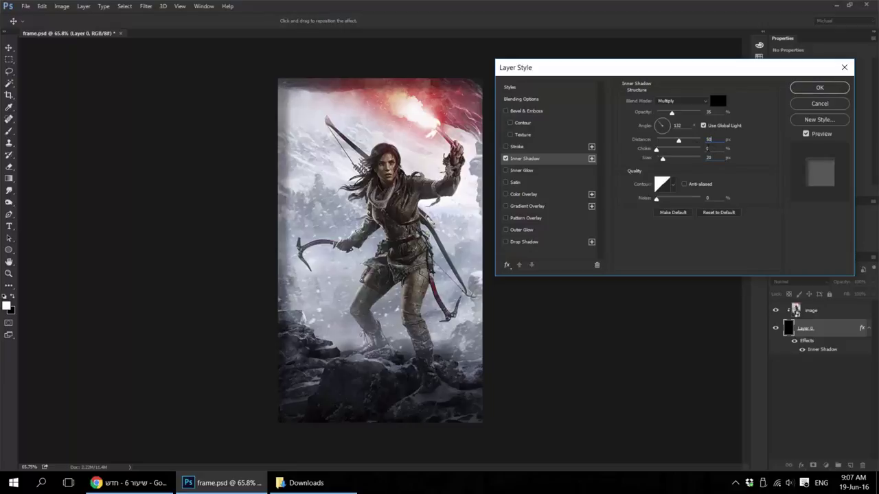
pyautogui.write('20')
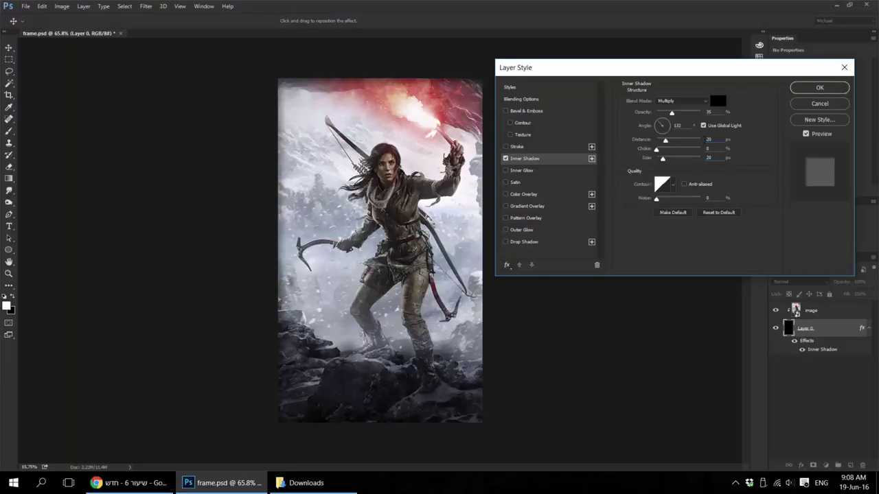
pyautogui.doubleClick(709, 112)
pyautogui.write('503')
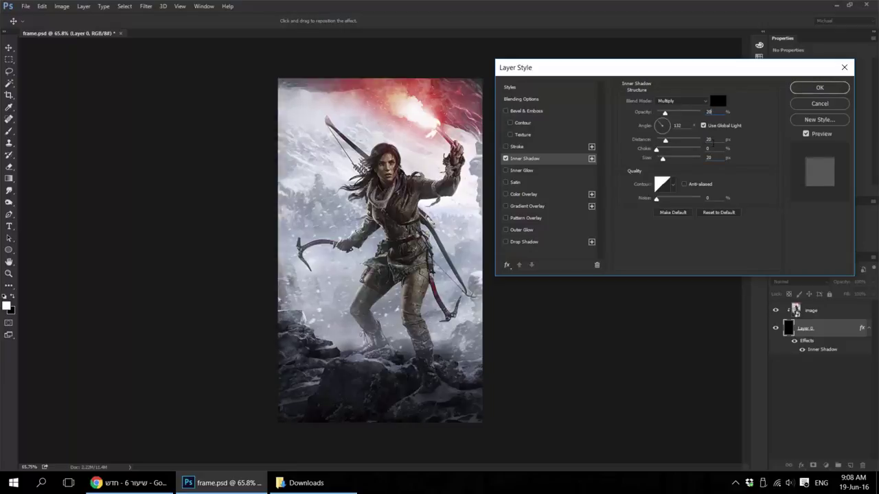
pyautogui.write('0')
pyautogui.doubleClick(706, 158)
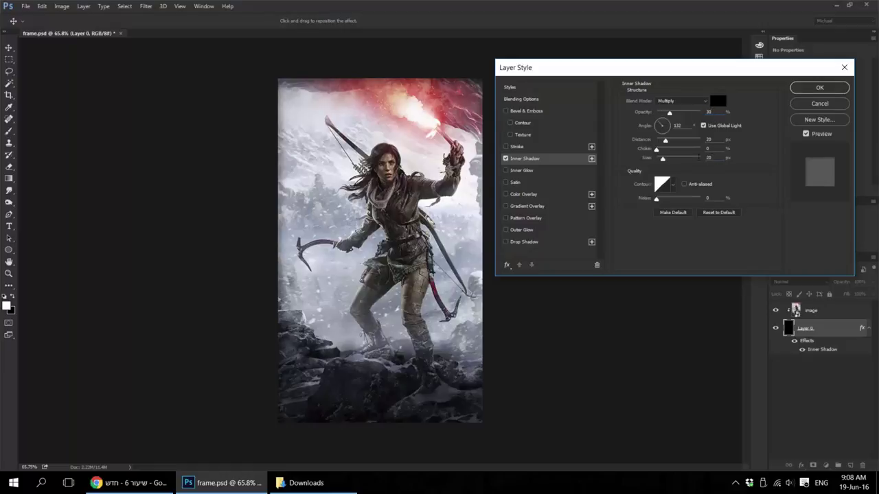
pyautogui.write('15')
pyautogui.doubleClick(709, 139)
pyautogui.write('15')
pyautogui.moveTo(669, 112); pyautogui.dragTo(678, 113)
pyautogui.click(824, 90)
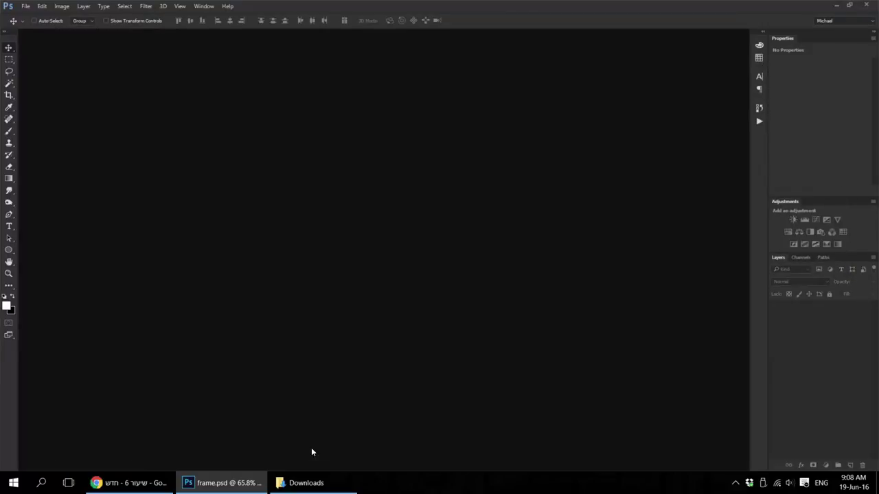
# Step: Open the shutterstock table photo and place frame.psd into it
pyautogui.click(306, 483)
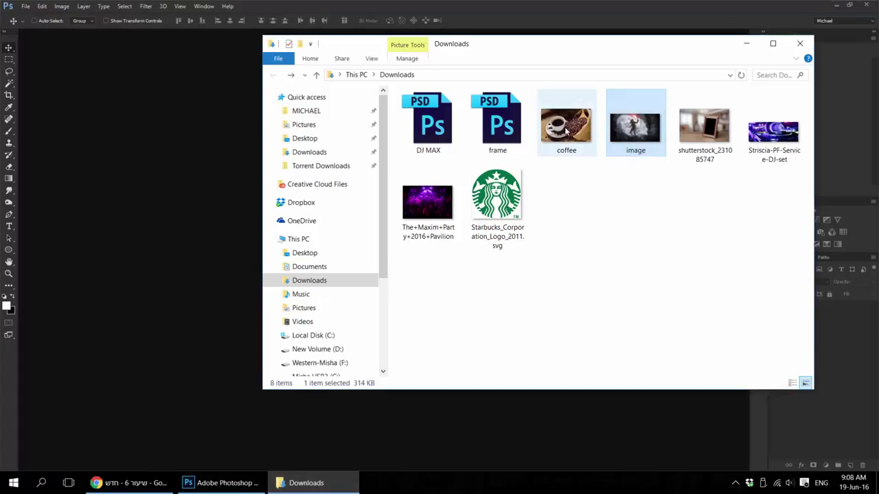
pyautogui.click(701, 143)
pyautogui.moveTo(700, 143); pyautogui.dragTo(182, 260)
pyautogui.click(307, 482)
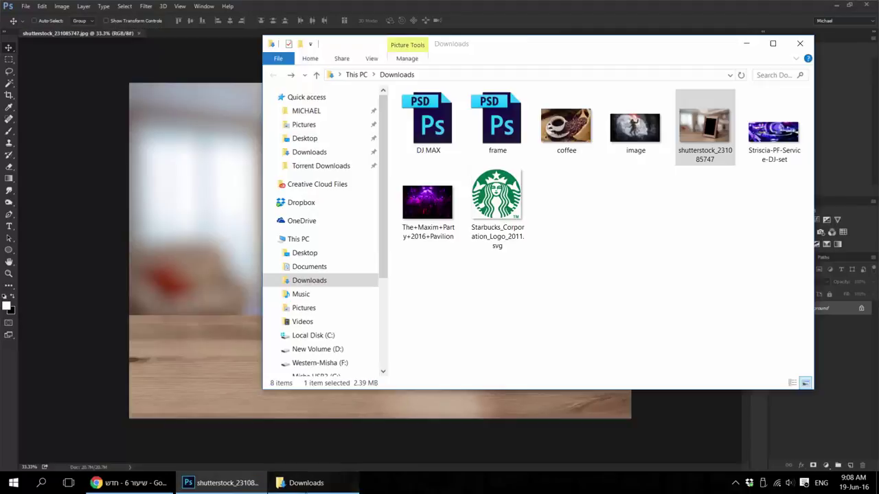
pyautogui.moveTo(496, 118); pyautogui.dragTo(349, 199)
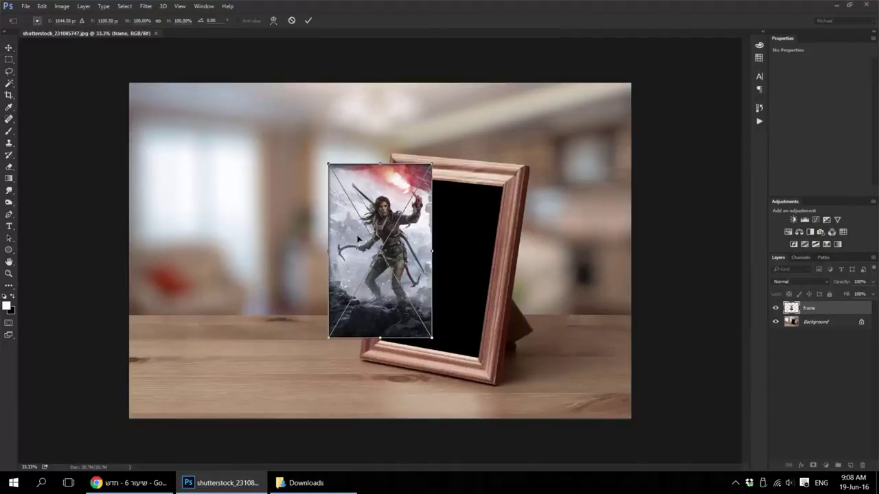
# Step: Commit the placed frame artwork and align its top-left corner with the wooden frame's opening
pyautogui.press('Return')
pyautogui.moveTo(385, 296); pyautogui.dragTo(443, 319)
pyautogui.press('z')
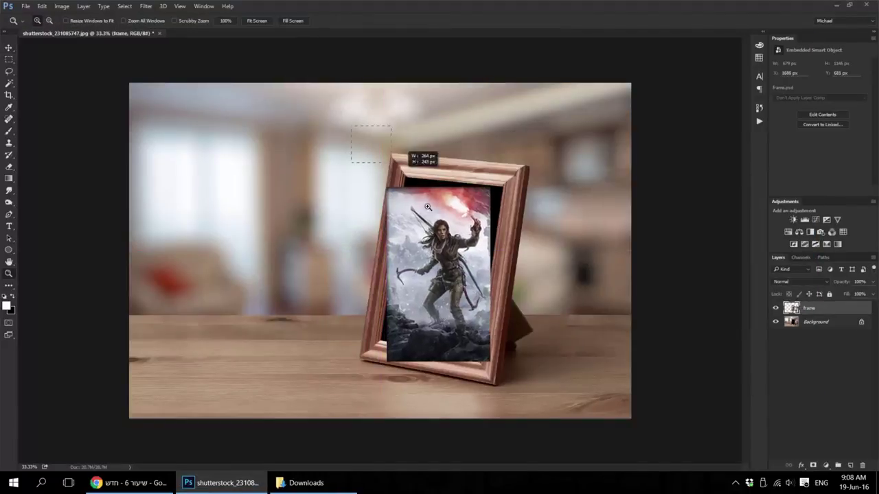
pyautogui.click(424, 182)
pyautogui.click(433, 233)
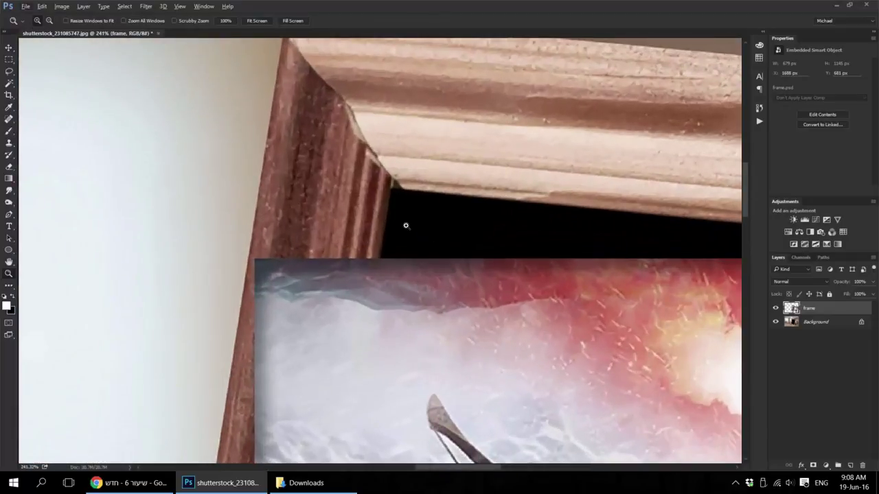
pyautogui.click(406, 245)
pyautogui.press('v')
pyautogui.moveTo(316, 343)
pyautogui.mouseDown()
pyautogui.moveTo(419, 298)
pyautogui.moveTo(474, 227)
pyautogui.mouseUp()
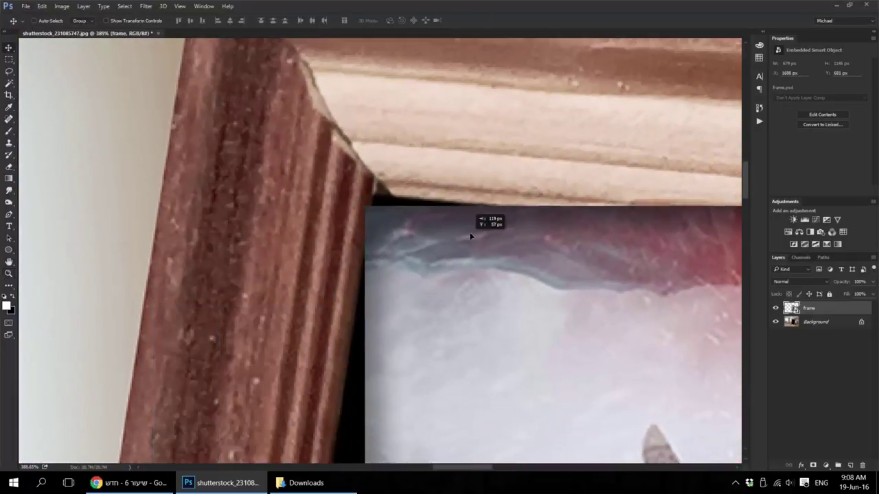
pyautogui.hotkey('ctrl', '0')
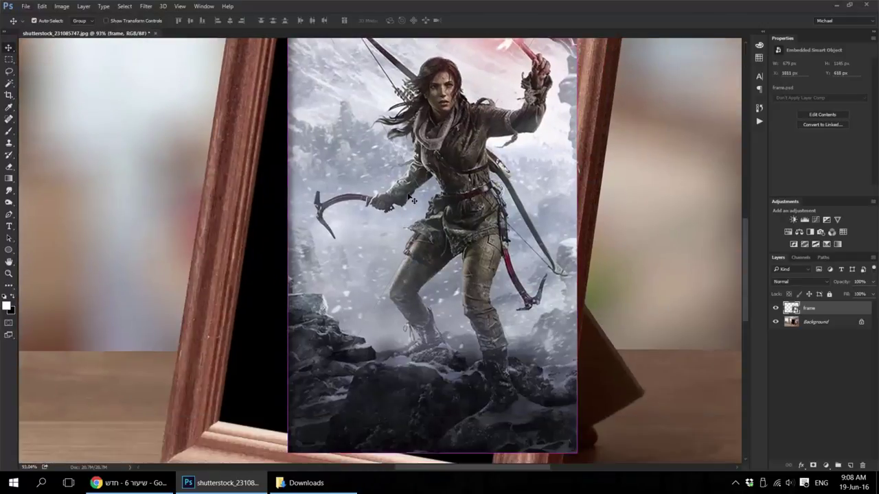
# Step: Start a distort transform and pin the artwork's bottom-left corner to the frame's inner corner
pyautogui.hotkey('ctrl', 't')
pyautogui.rightClick(435, 187)
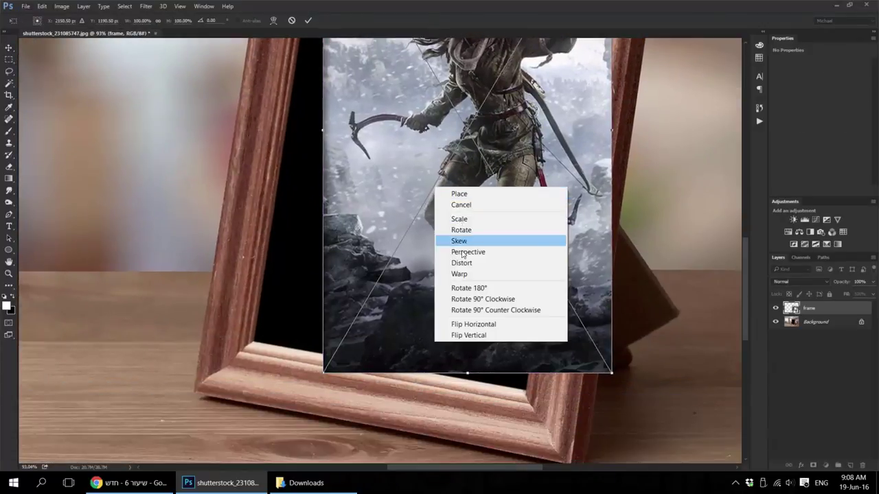
pyautogui.click(480, 261)
pyautogui.scroll(3, 323, 375)
pyautogui.moveTo(321, 378)
pyautogui.mouseDown()
pyautogui.moveTo(200, 313)
pyautogui.moveTo(142, 337)
pyautogui.mouseUp()
pyautogui.scroll(3, 206, 313)
pyautogui.scroll(3, 217, 319)
pyautogui.scroll(-2, 240, 328)
pyautogui.scroll(-2, 240, 328)
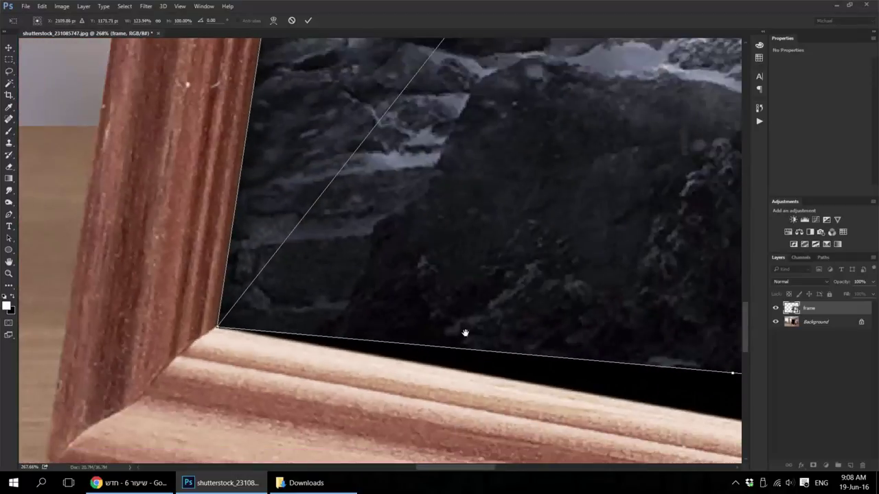
# Step: Pin the bottom-right and top-right corners to the frame's inner corners and commit the transform
pyautogui.hscroll(10, 364, 285)
pyautogui.hscroll(2, 542, 280)
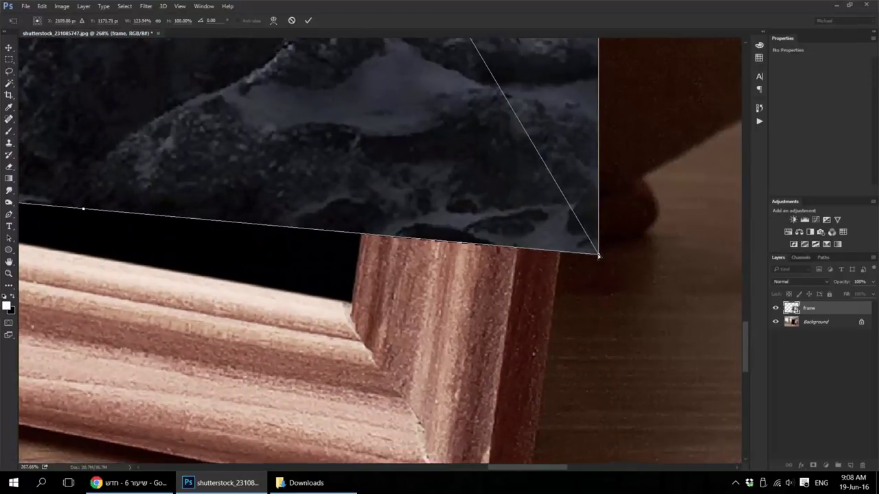
pyautogui.moveTo(598, 256); pyautogui.dragTo(351, 302)
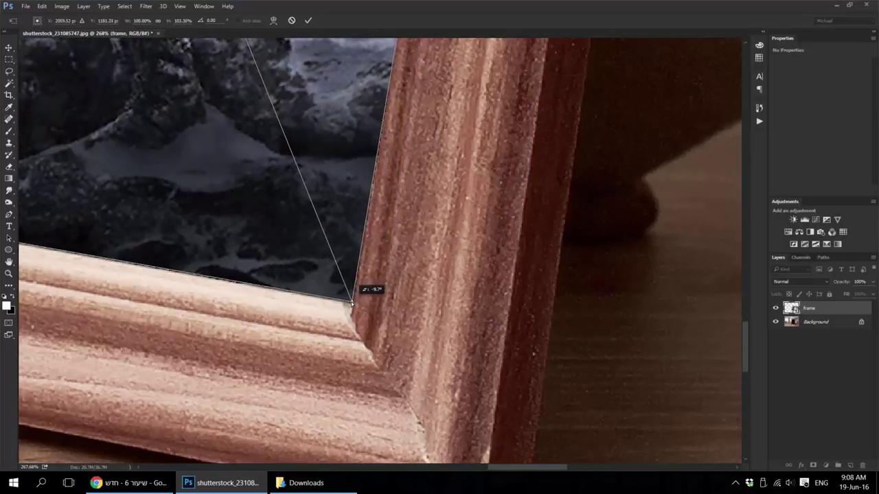
pyautogui.scroll(-2, 354, 302)
pyautogui.scroll(3, 389, 215)
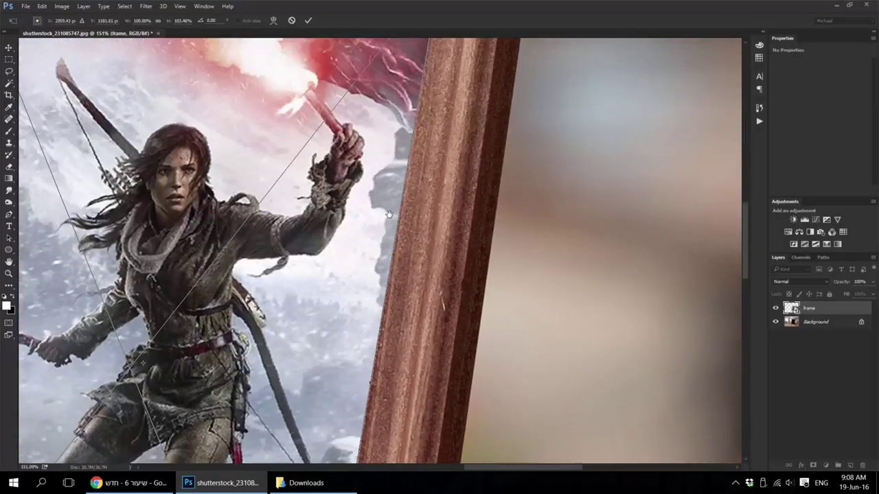
pyautogui.scroll(3, 389, 214)
pyautogui.scroll(2, 421, 172)
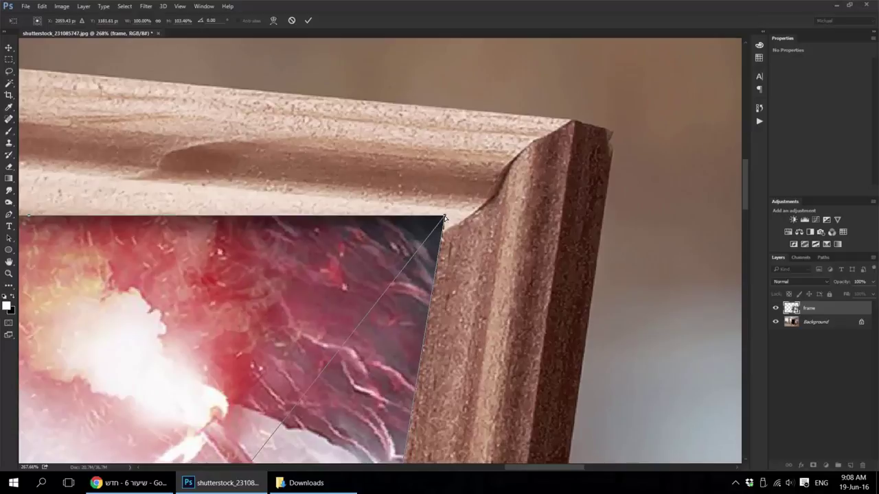
pyautogui.moveTo(444, 218); pyautogui.dragTo(395, 294)
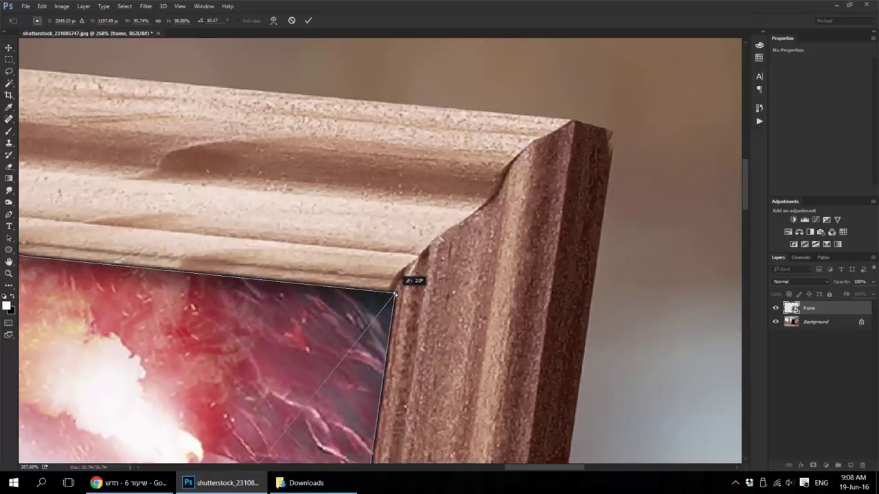
pyautogui.press('Return')
pyautogui.hotkey('ctrl', '0')
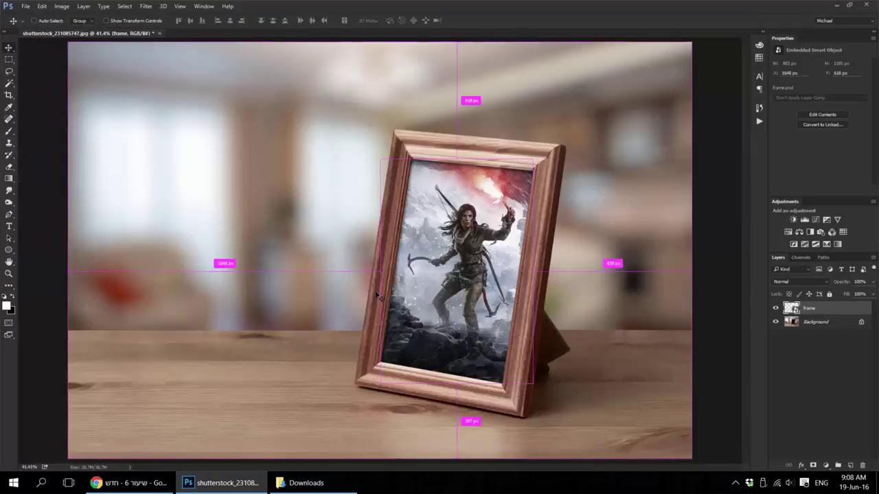
# Step: Open the embedded artwork smart object and hide its image layer
pyautogui.press('z')
pyautogui.click(459, 235)
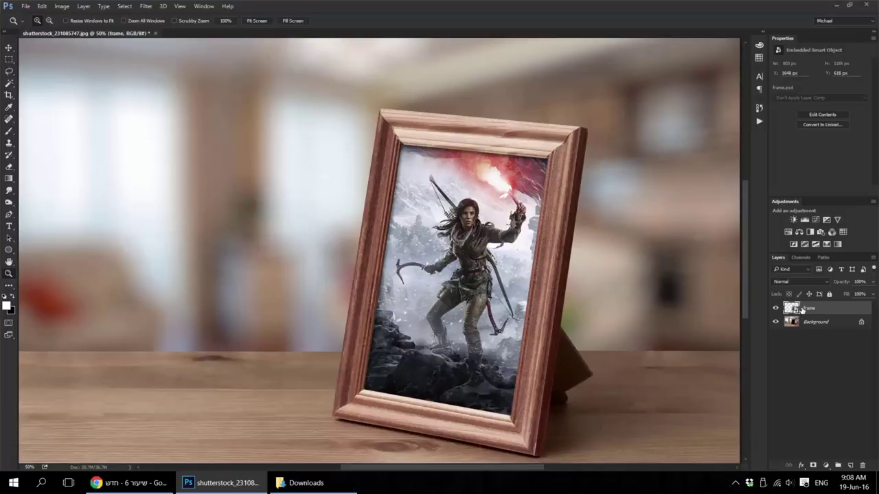
pyautogui.doubleClick(793, 308)
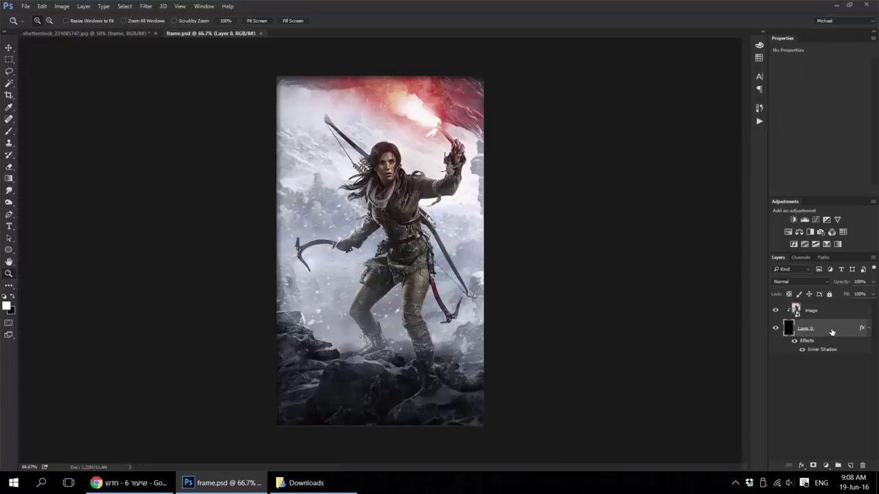
pyautogui.click(789, 310)
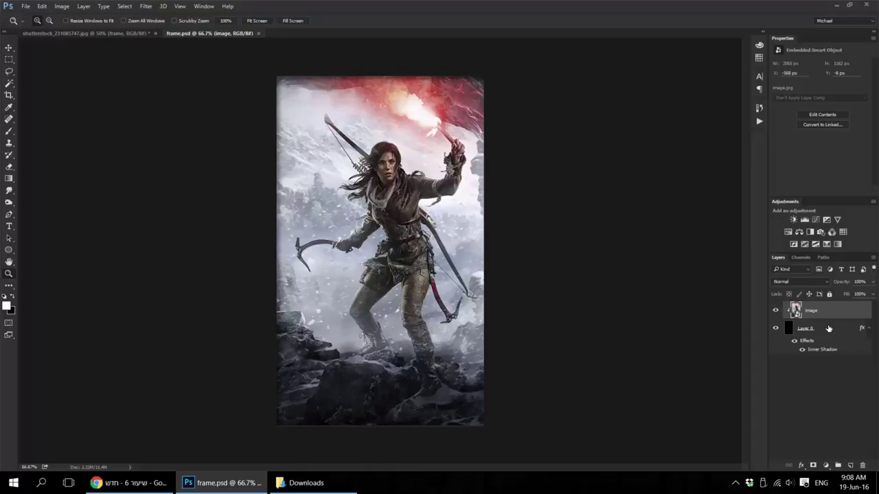
pyautogui.click(829, 329)
# Step: Fill the black Layer 0 backing with white
pyautogui.click(776, 310)
pyautogui.doubleClick(790, 328)
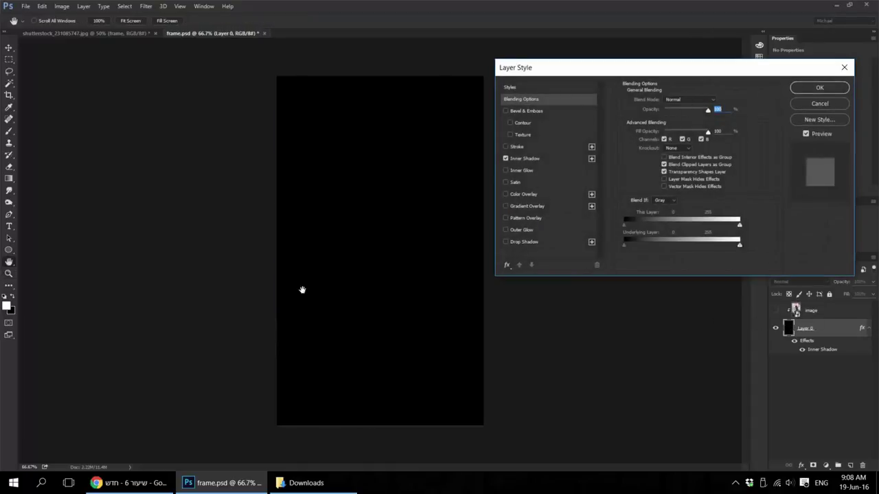
pyautogui.click(824, 88)
pyautogui.press('x')
pyautogui.press('z')
pyautogui.hotkey('ctrl', 'BackSpace')
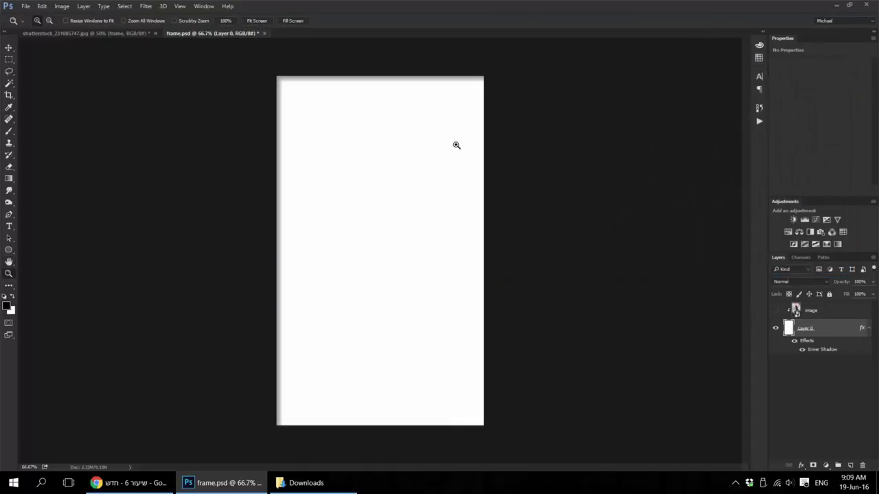
# Step: Show the artwork layer again, then save and close the embedded document
pyautogui.click(776, 310)
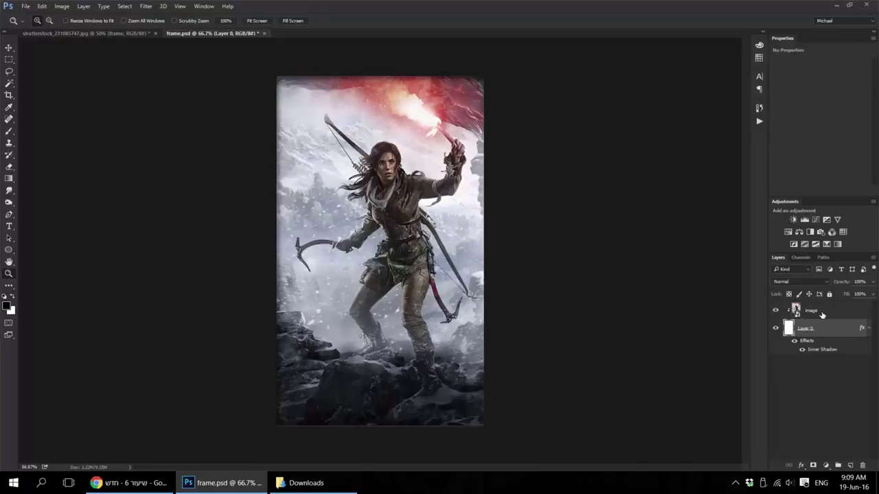
pyautogui.click(821, 313)
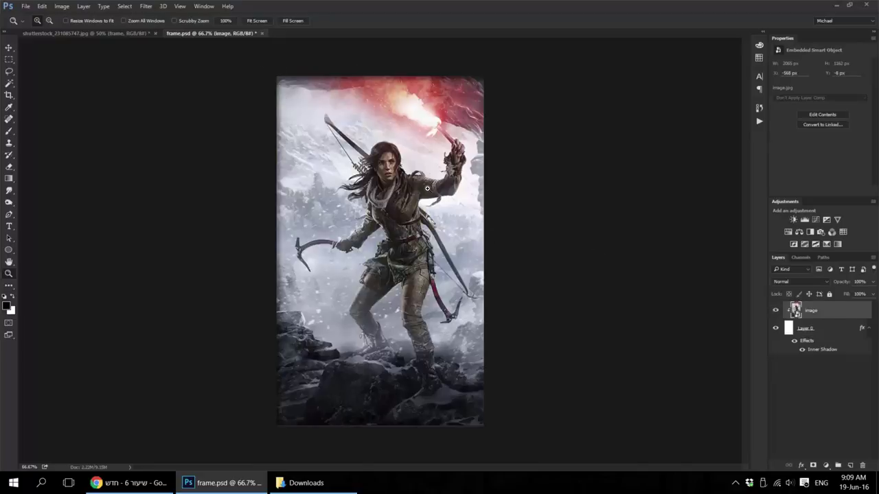
pyautogui.hotkey('ctrl', 'w')
pyautogui.click(410, 184)
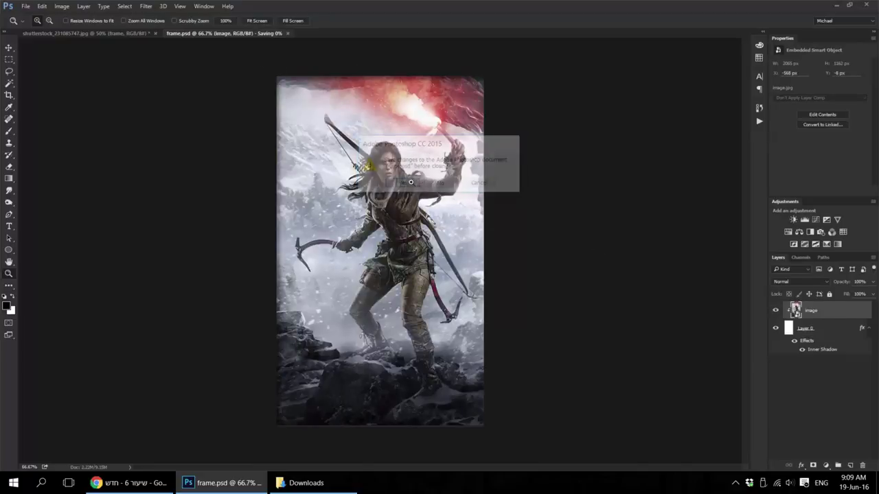